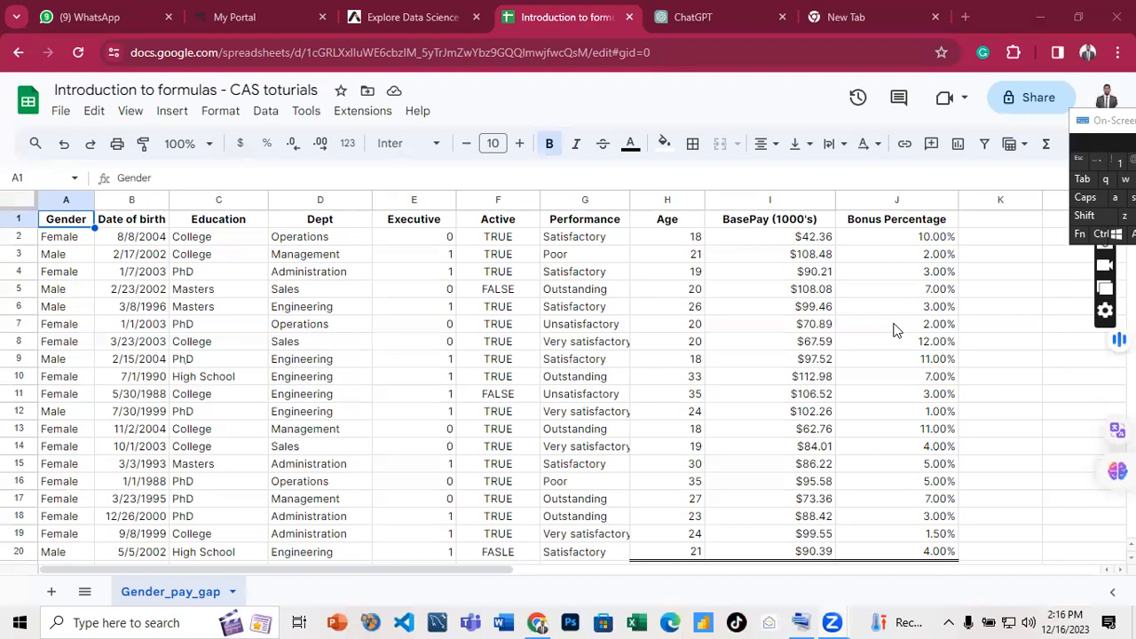
click(871, 19)
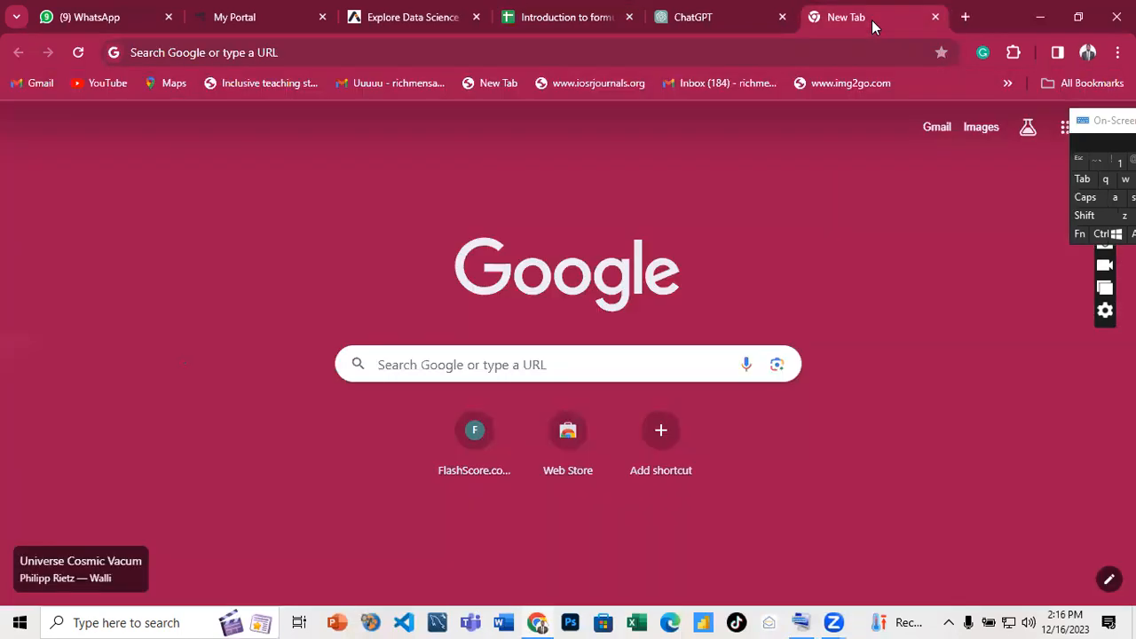
click(1102, 128)
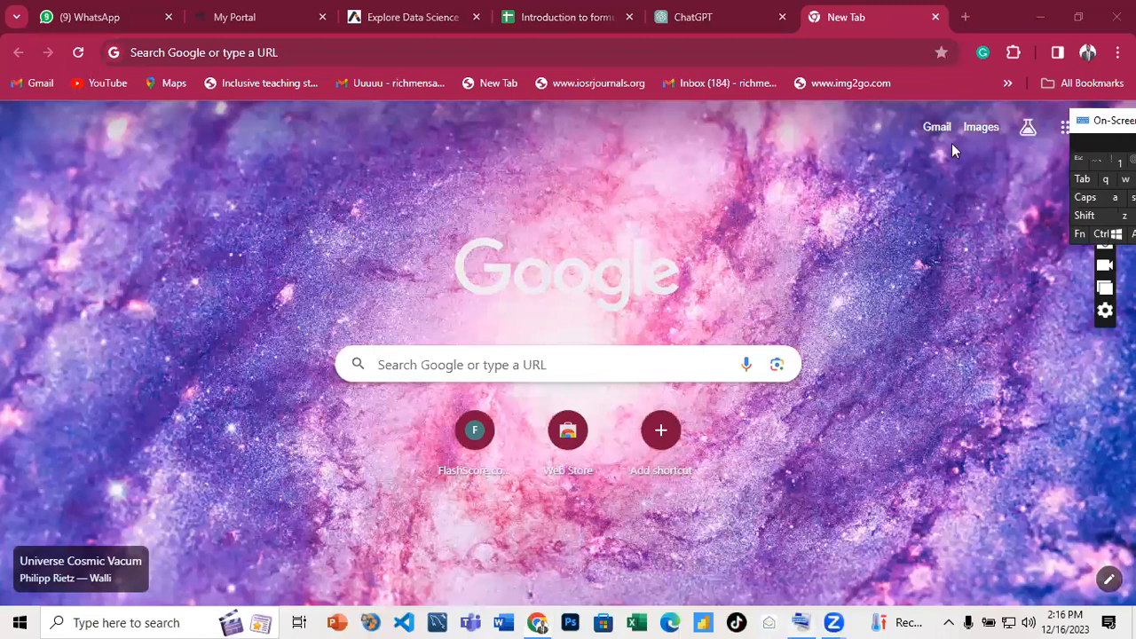
click(852, 272)
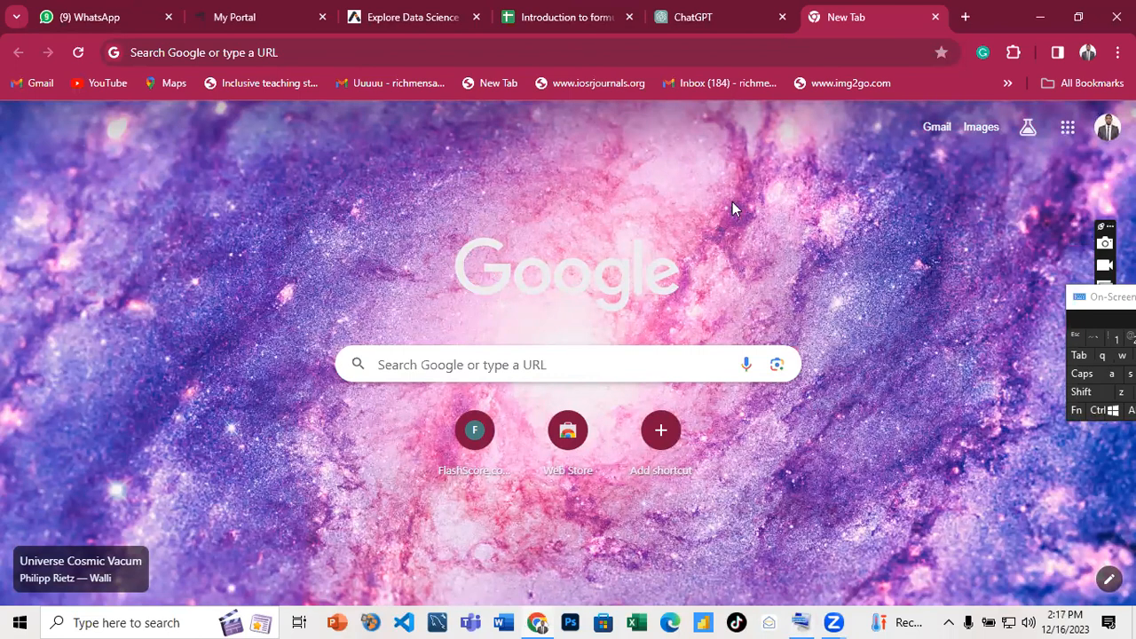
Open Google Sheets from the Google apps list in a new browser tab and create a blank spreadsheet
click(965, 18)
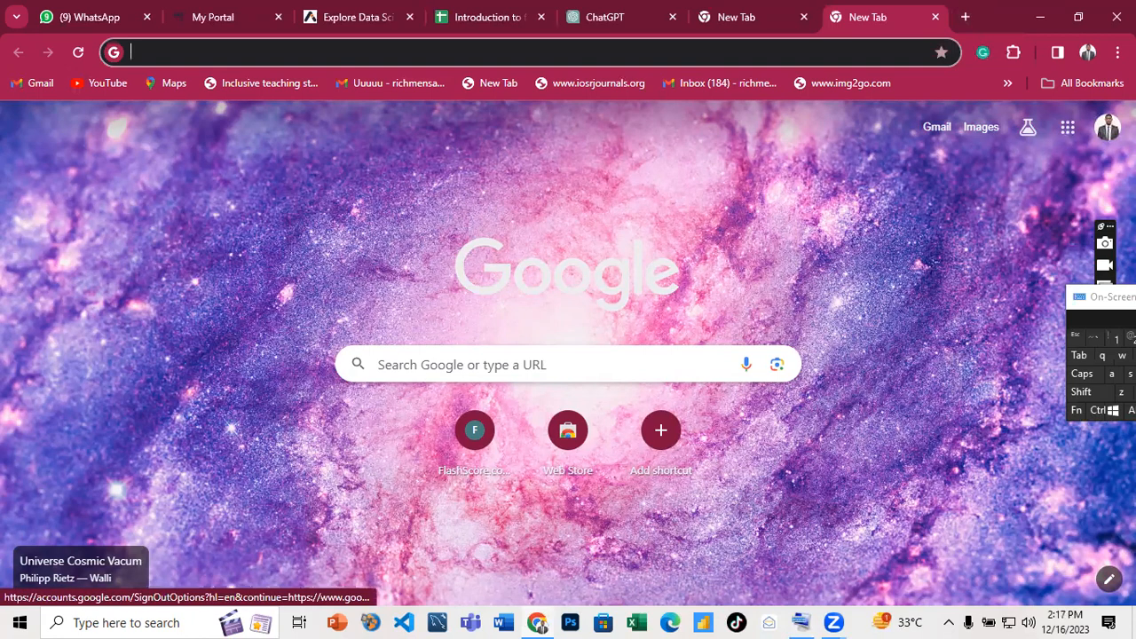
click(1068, 133)
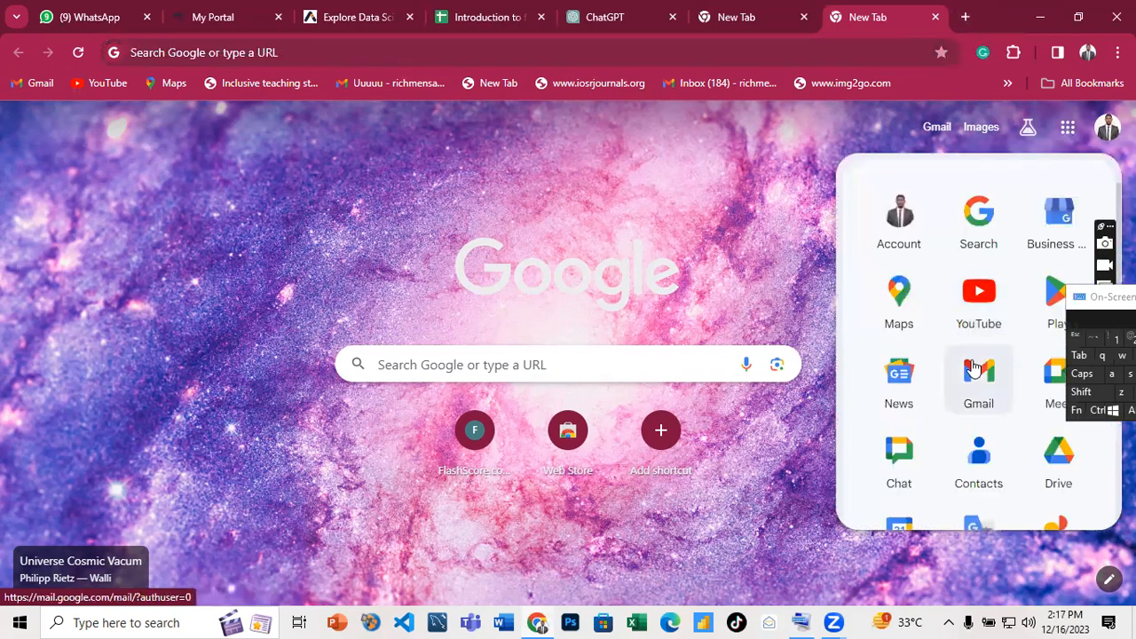
scroll(974, 367, down, 3)
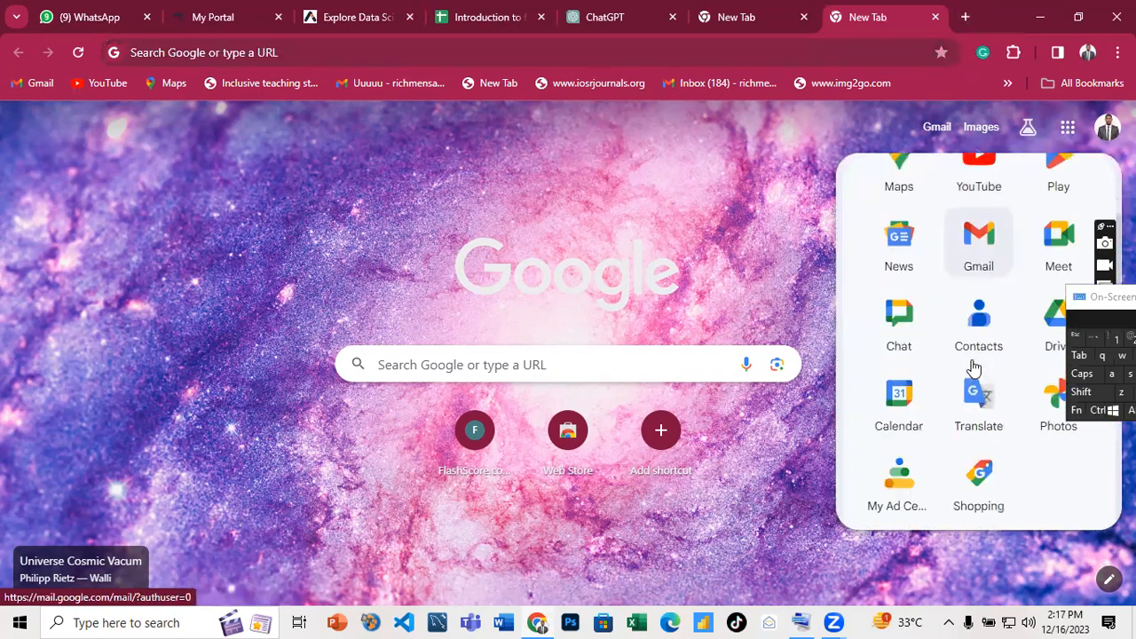
scroll(973, 367, down, 2)
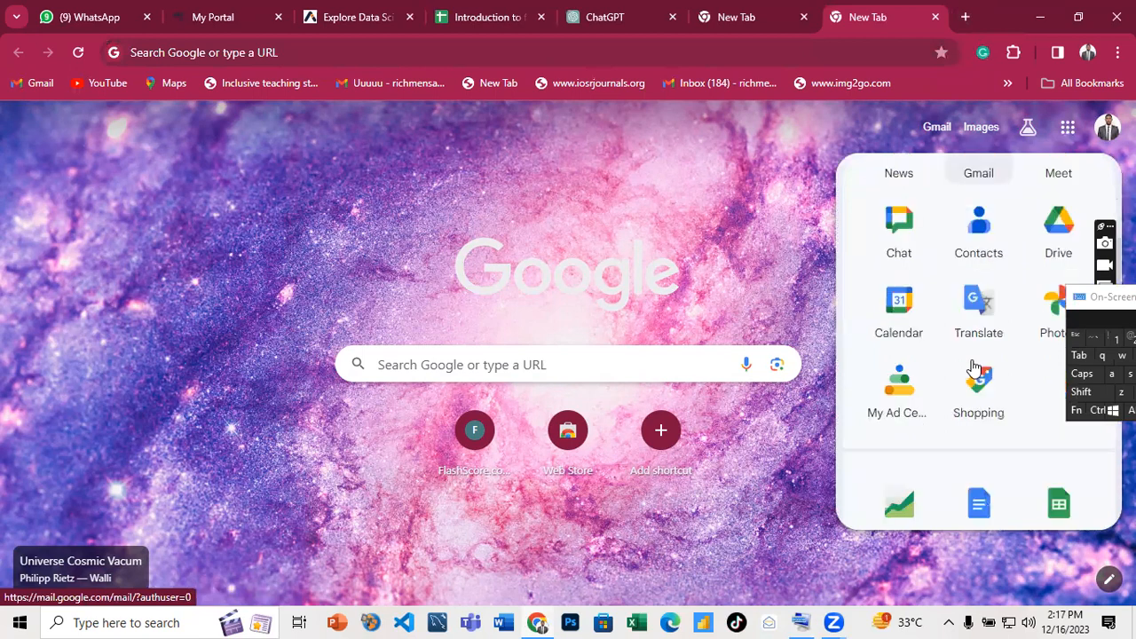
scroll(974, 368, down, 6)
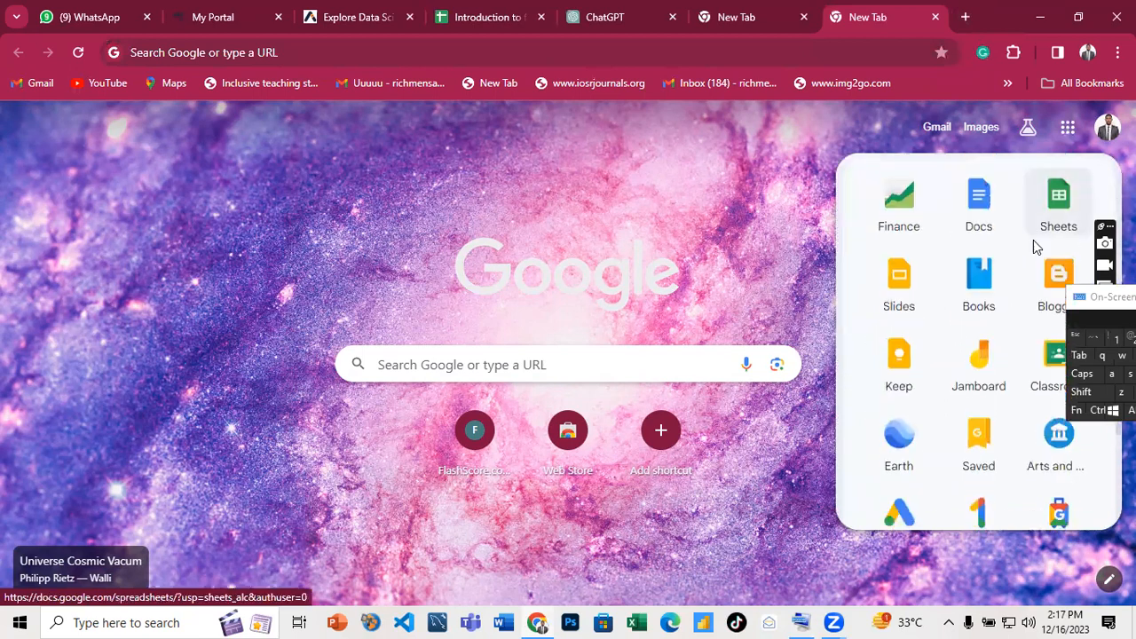
click(1067, 221)
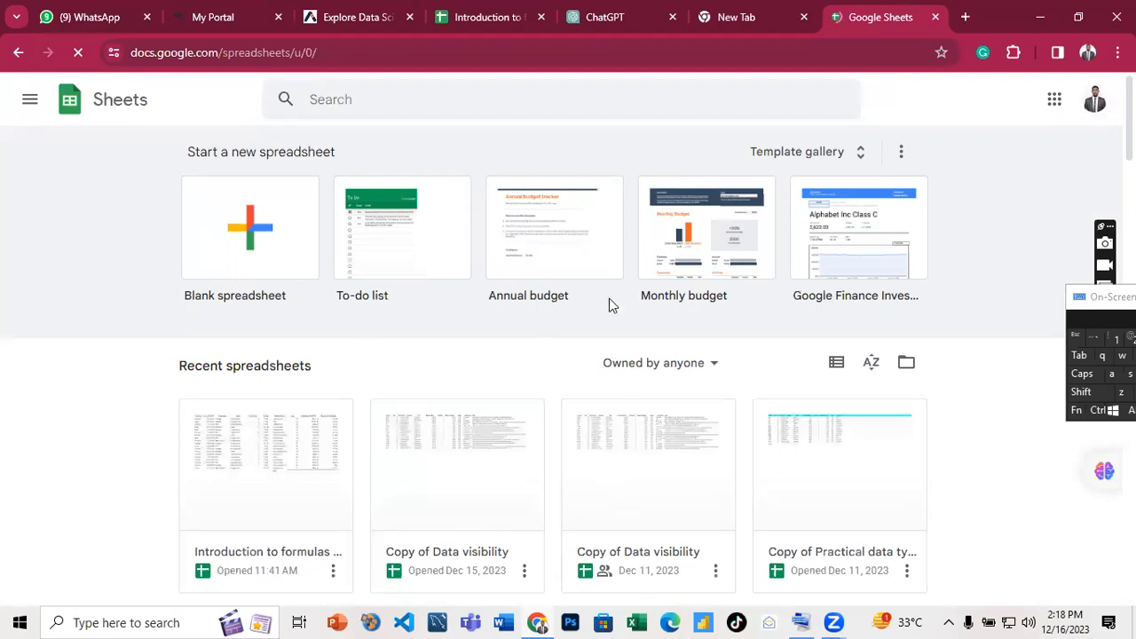
click(263, 231)
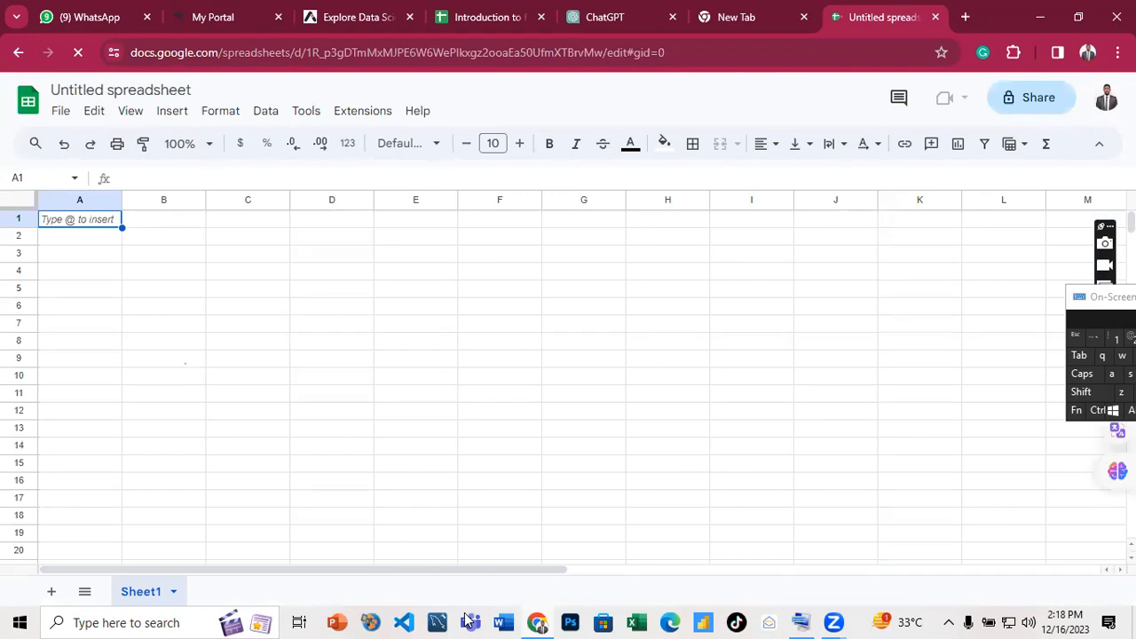
key(XF86AudioRaiseVolume)
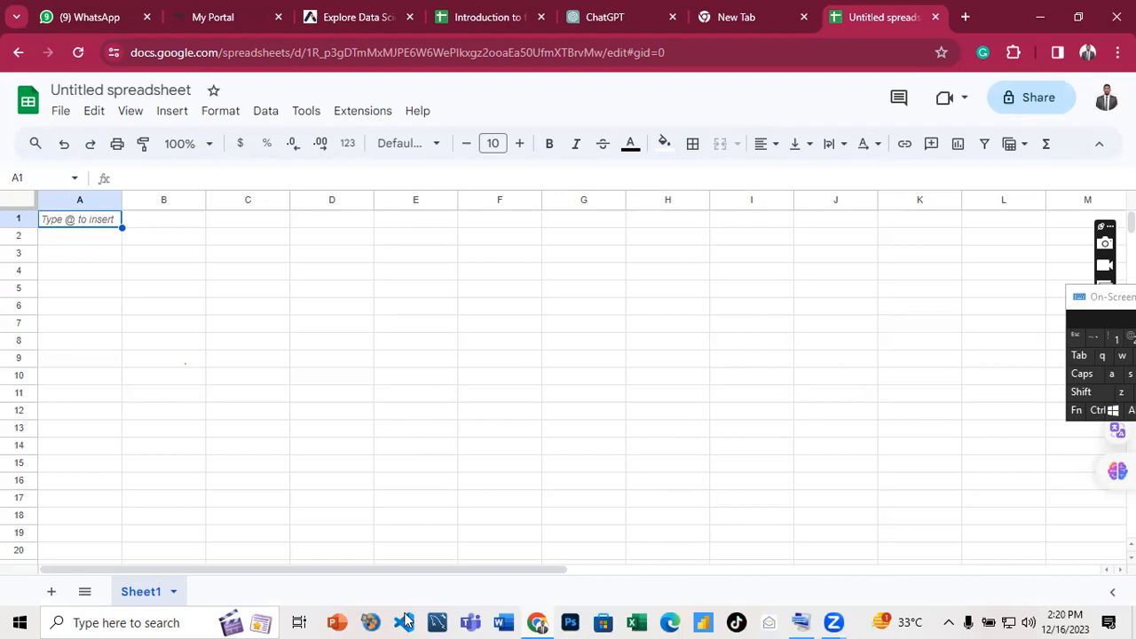
Switch to Excel, create a blank workbook in a maximized window, and return to the blank Google Sheets spreadsheet
click(639, 621)
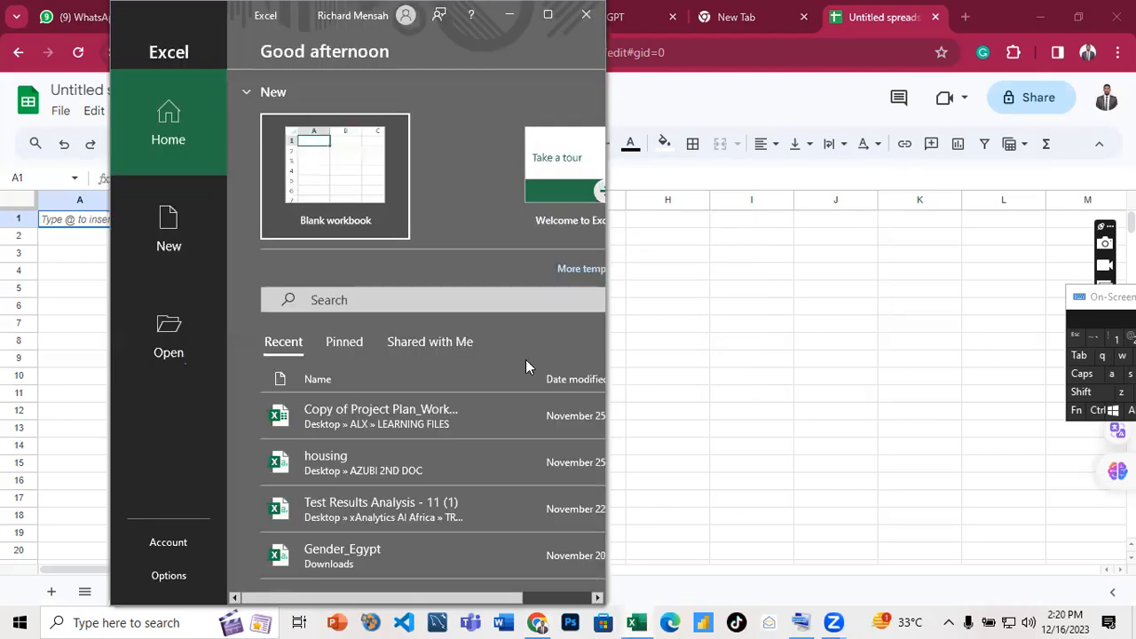
click(315, 160)
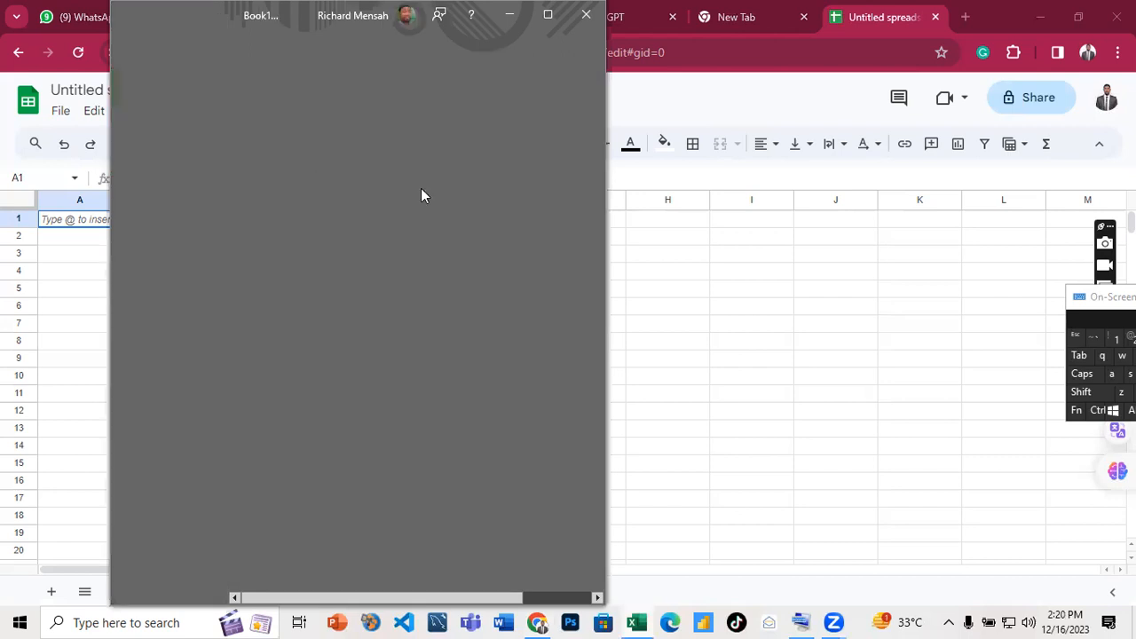
click(547, 16)
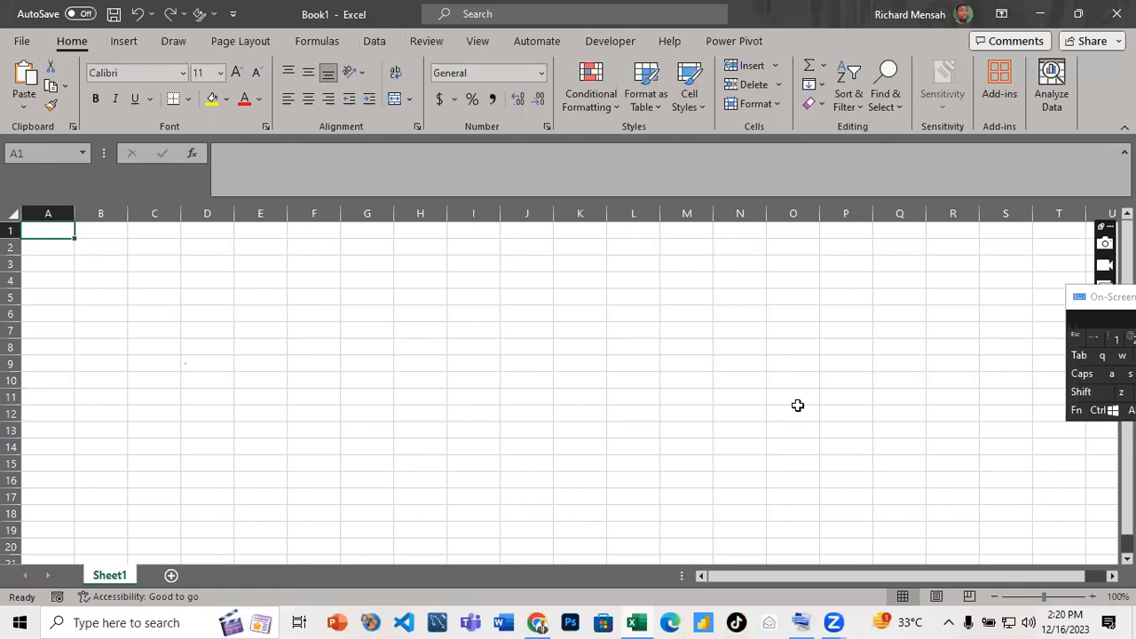
click(890, 211)
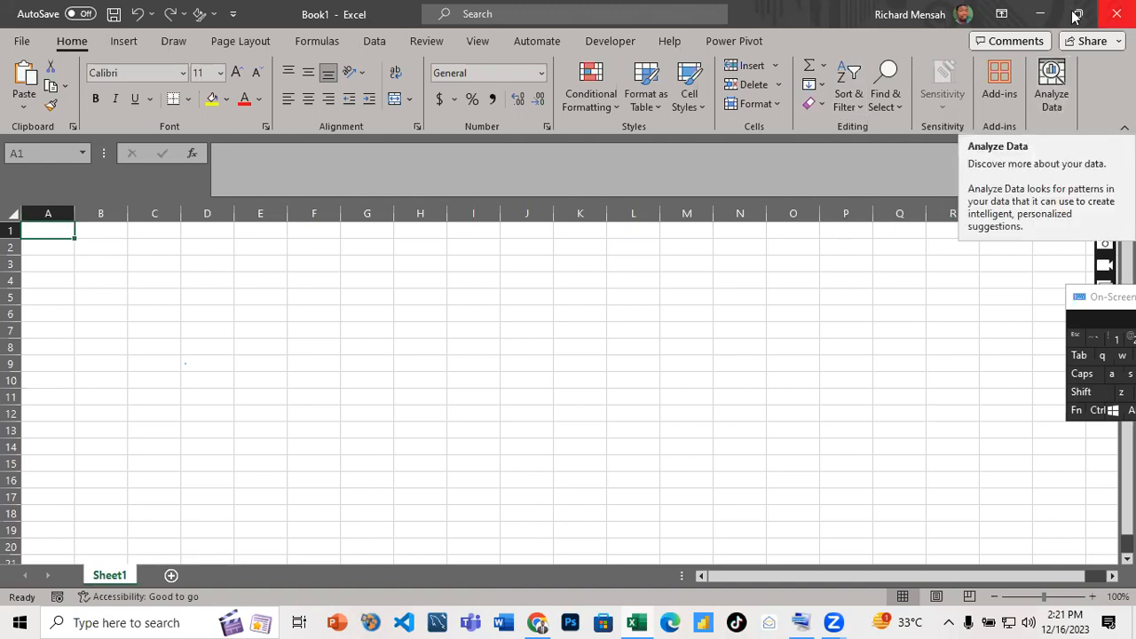
click(1039, 13)
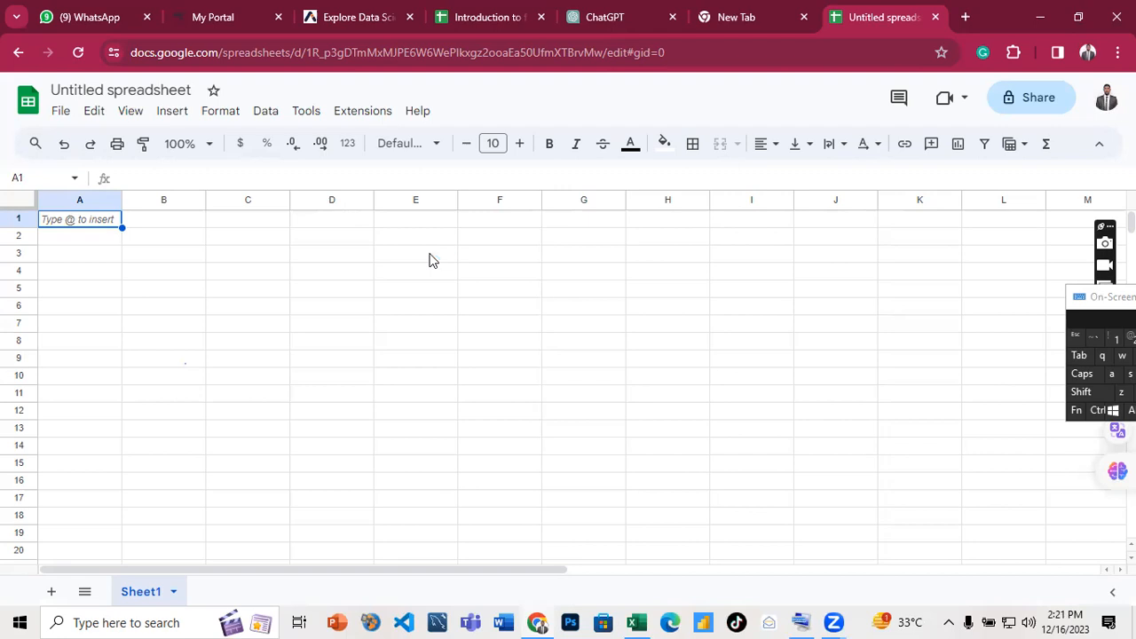
Start a formula in cell H6 with =su to bring up the function suggestions
click(445, 326)
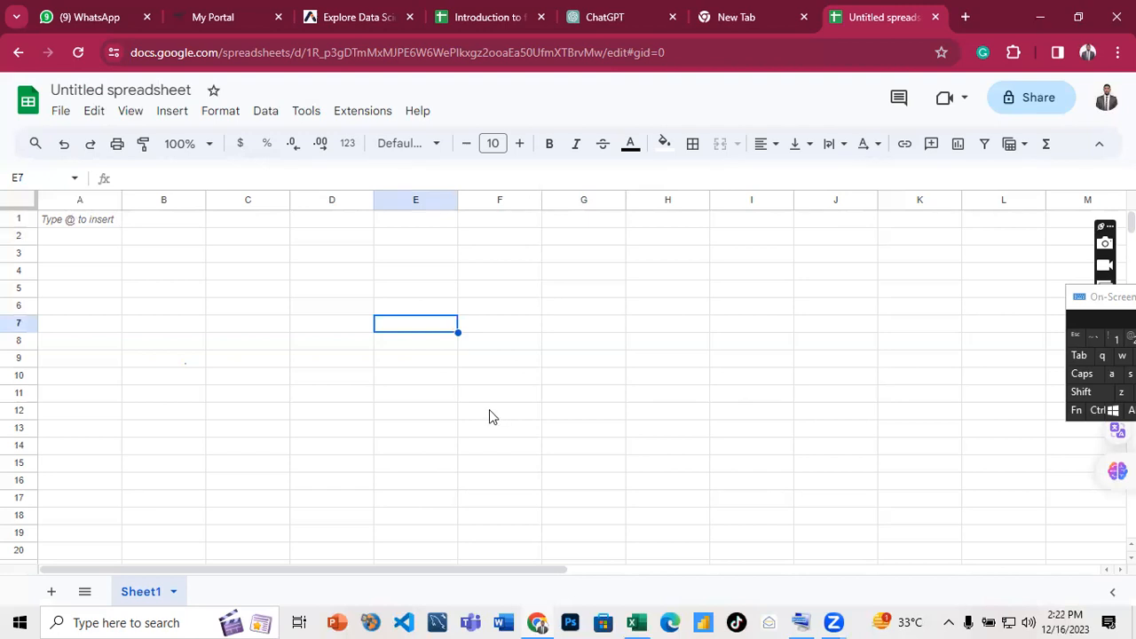
click(508, 359)
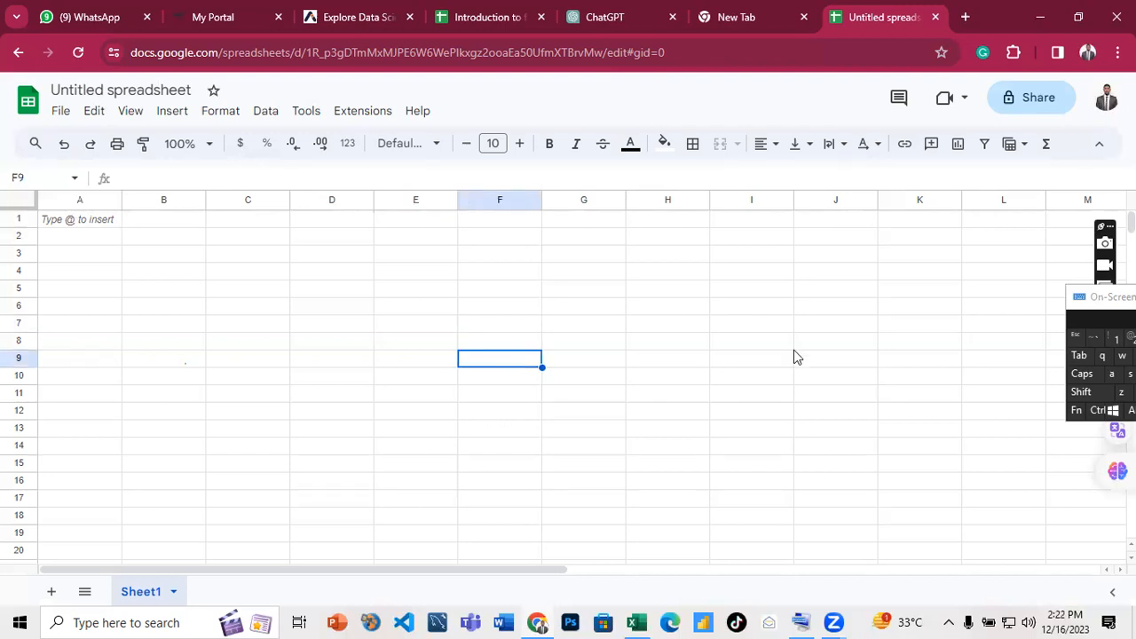
click(652, 312)
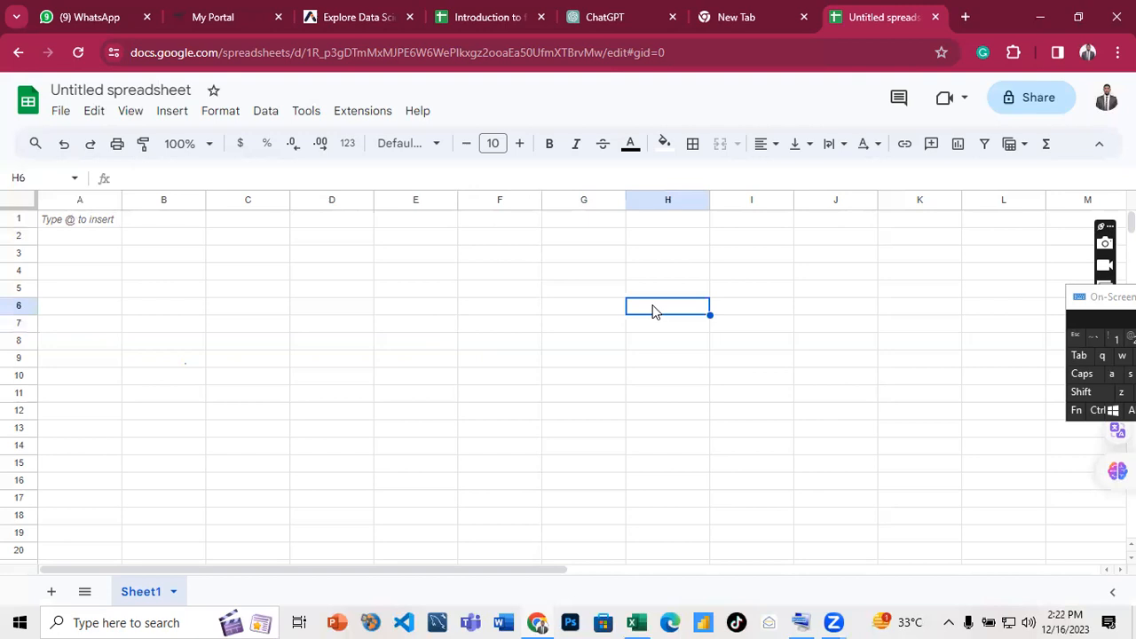
text(=si)
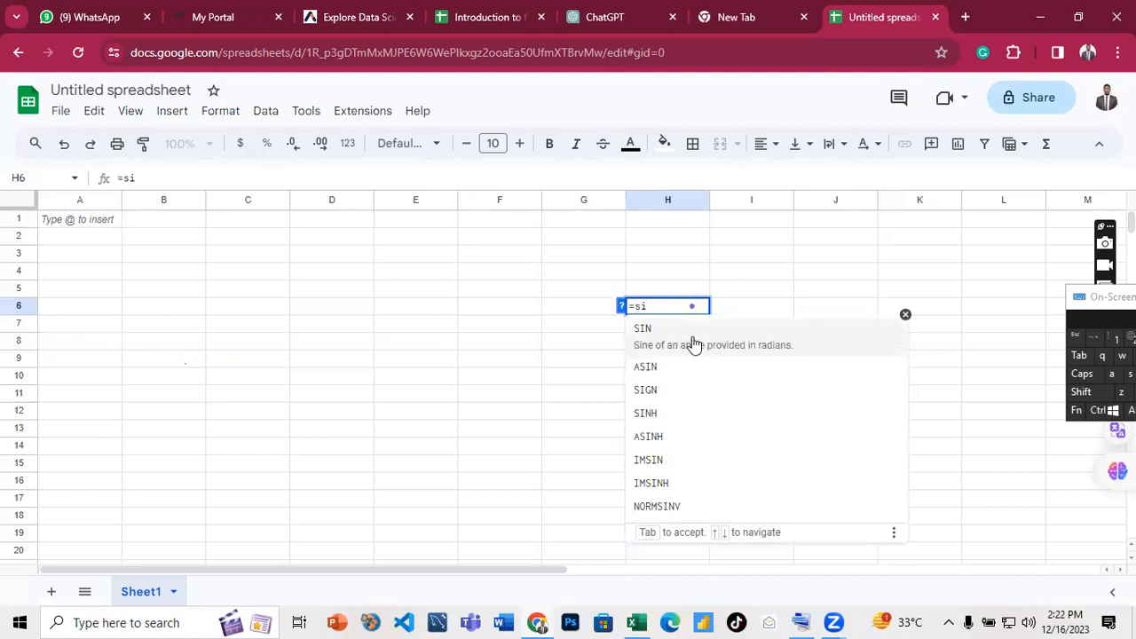
key(BackSpace)
text(u)
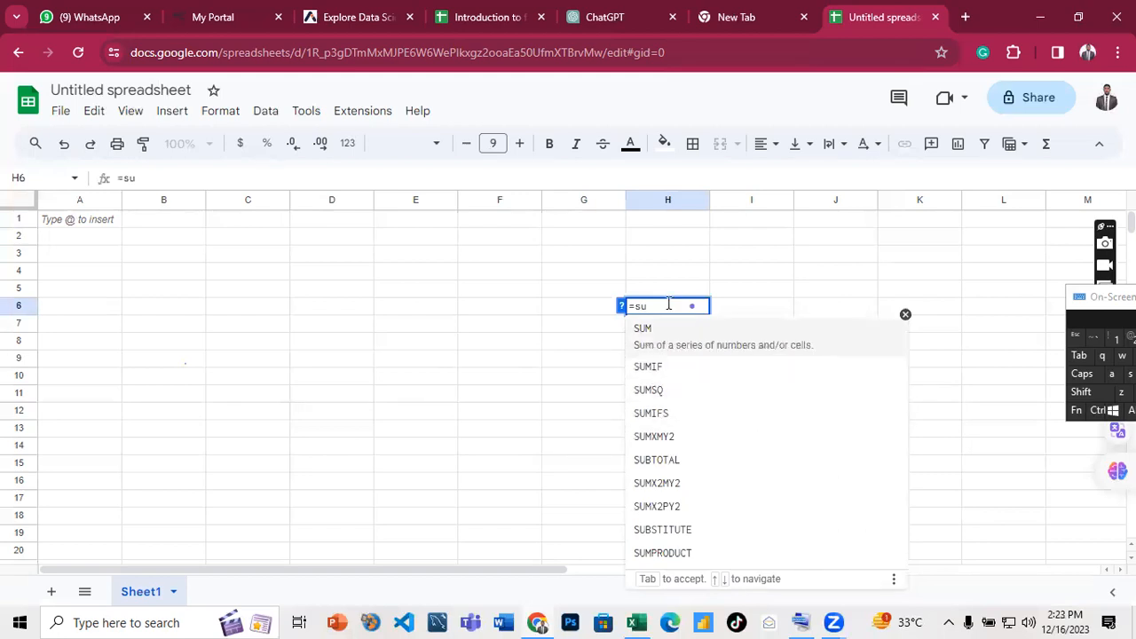
drag(647, 302, 627, 311)
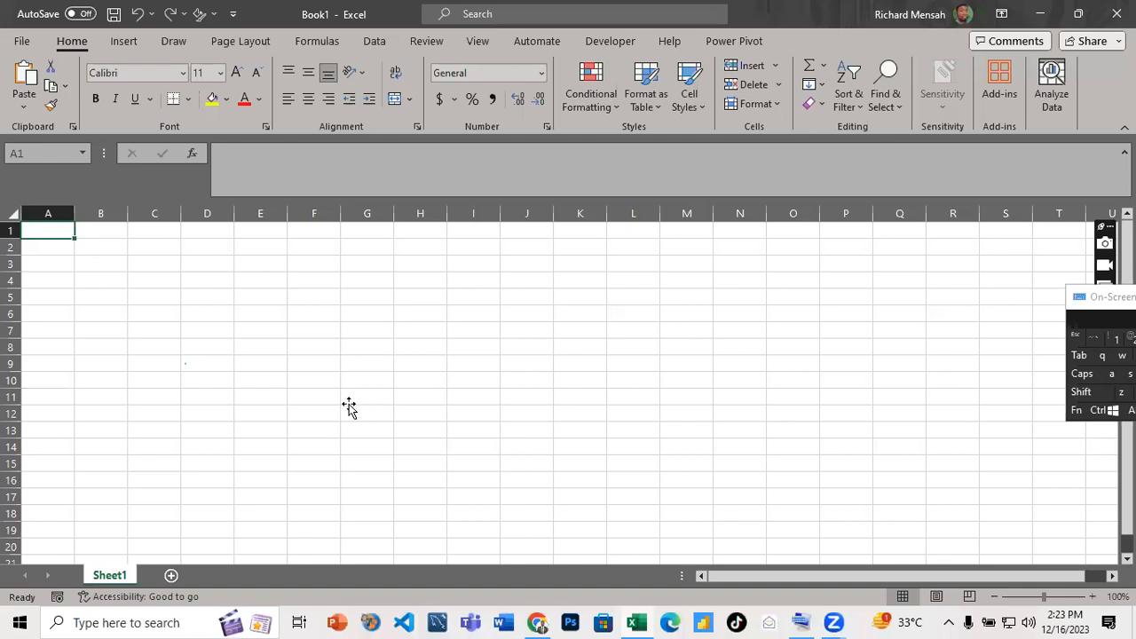
Start a =sum formula in cell G11 of the Excel workbook, and commit the =su entry in H6 back in Google Sheets
click(349, 399)
text(=)
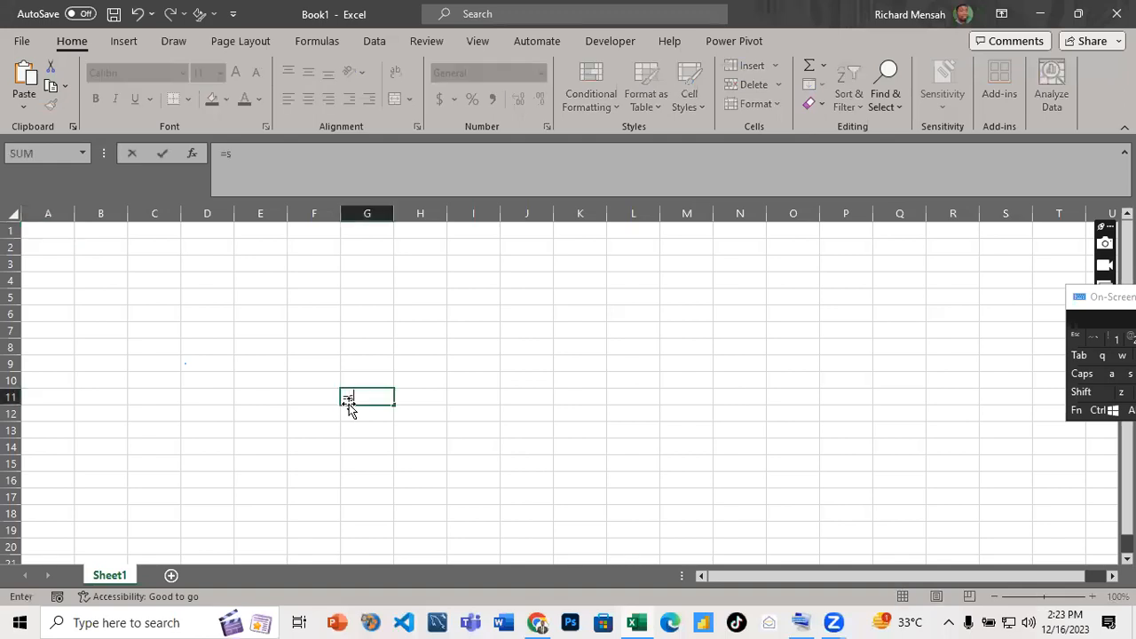
text(su)
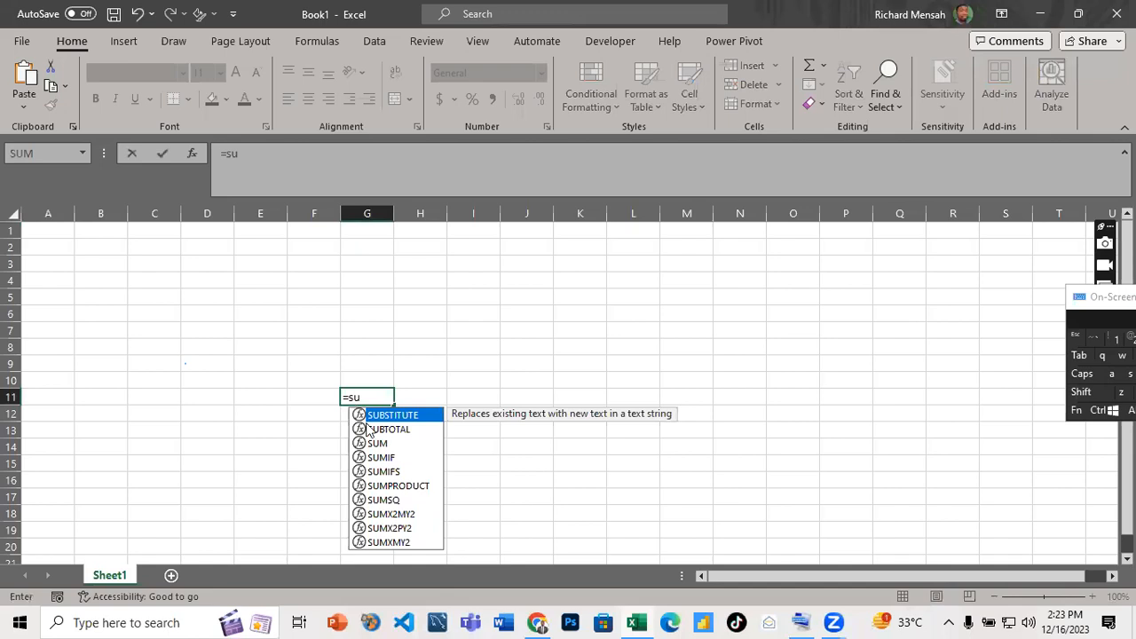
text(m)
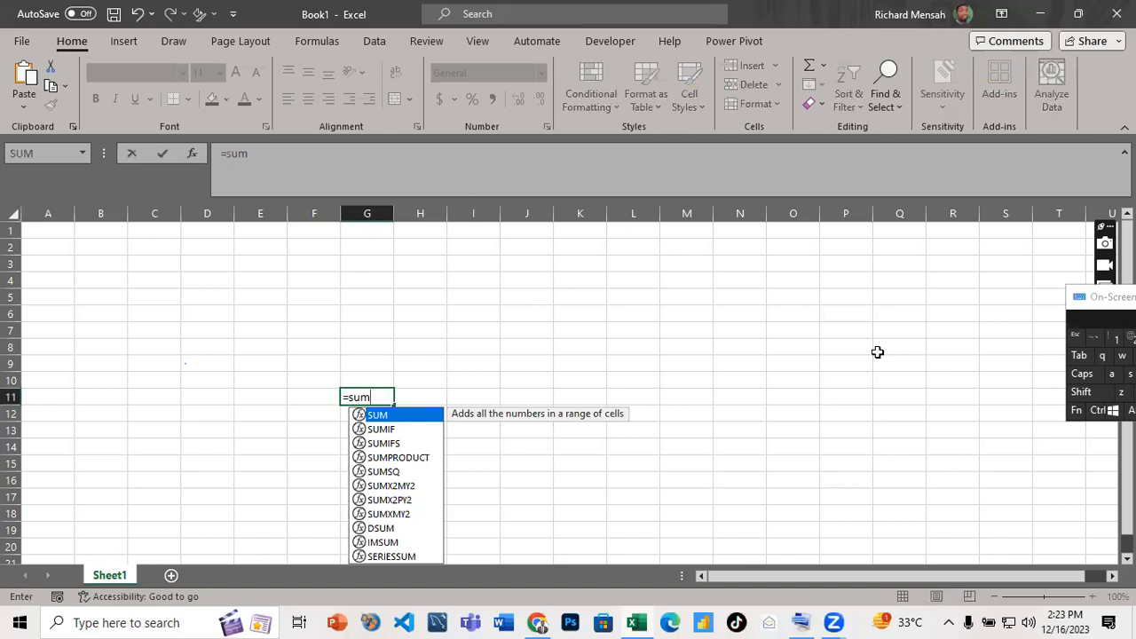
click(1048, 7)
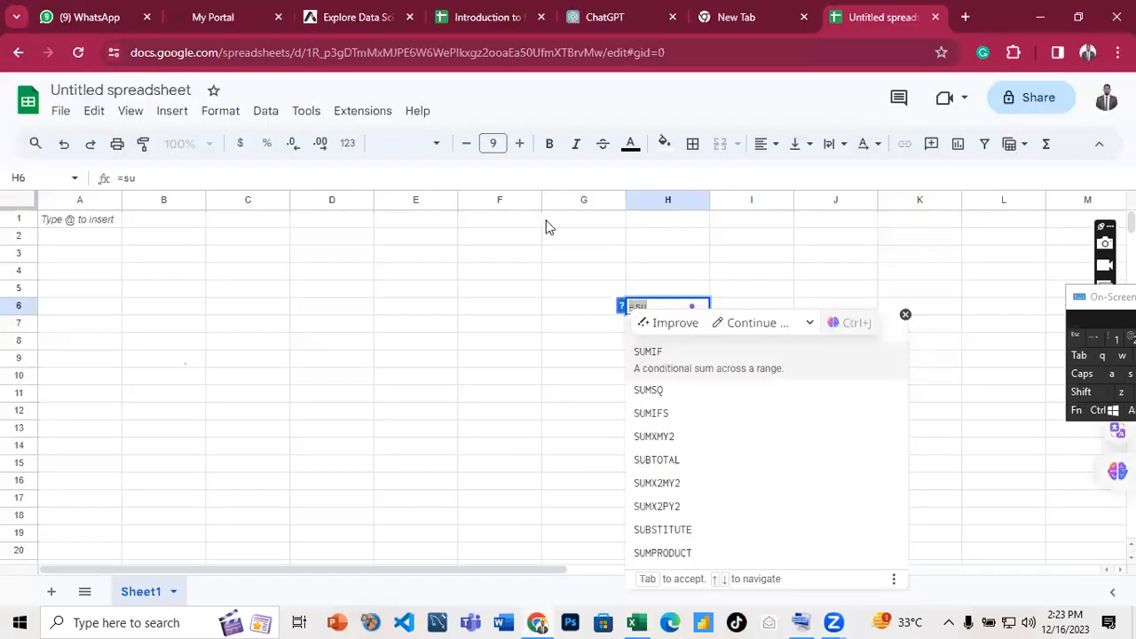
click(299, 328)
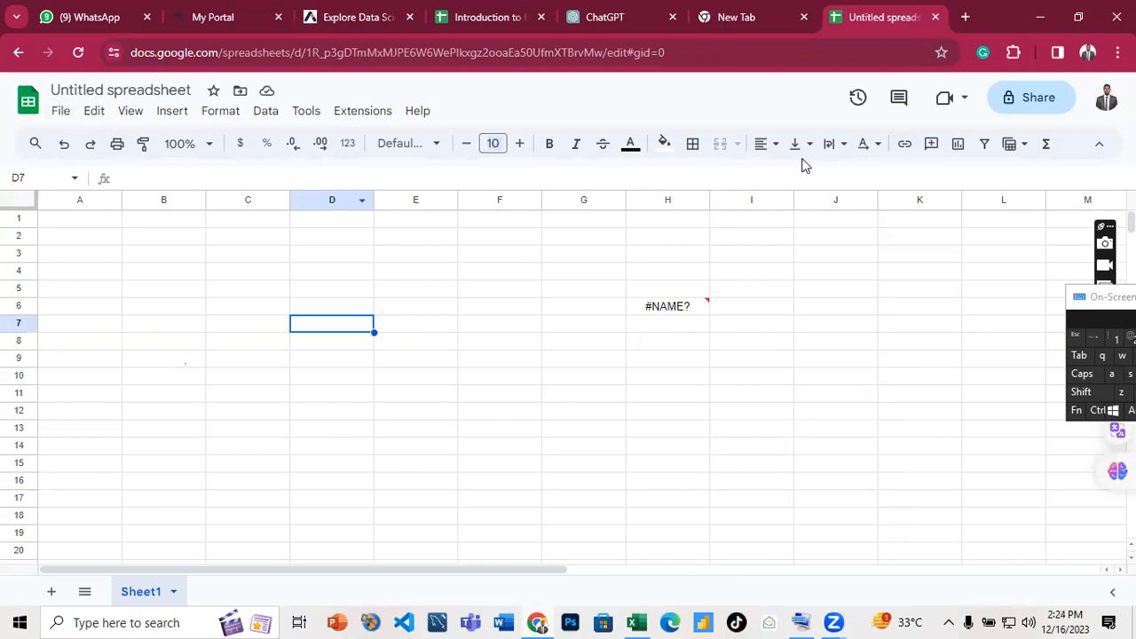
Open the recent spreadsheet "SELECTING DATA IN GOOGLE SHEETS - TUTORIAL (part 1)" from the Sheets home page and look through its Gender_pay_gap data
click(470, 18)
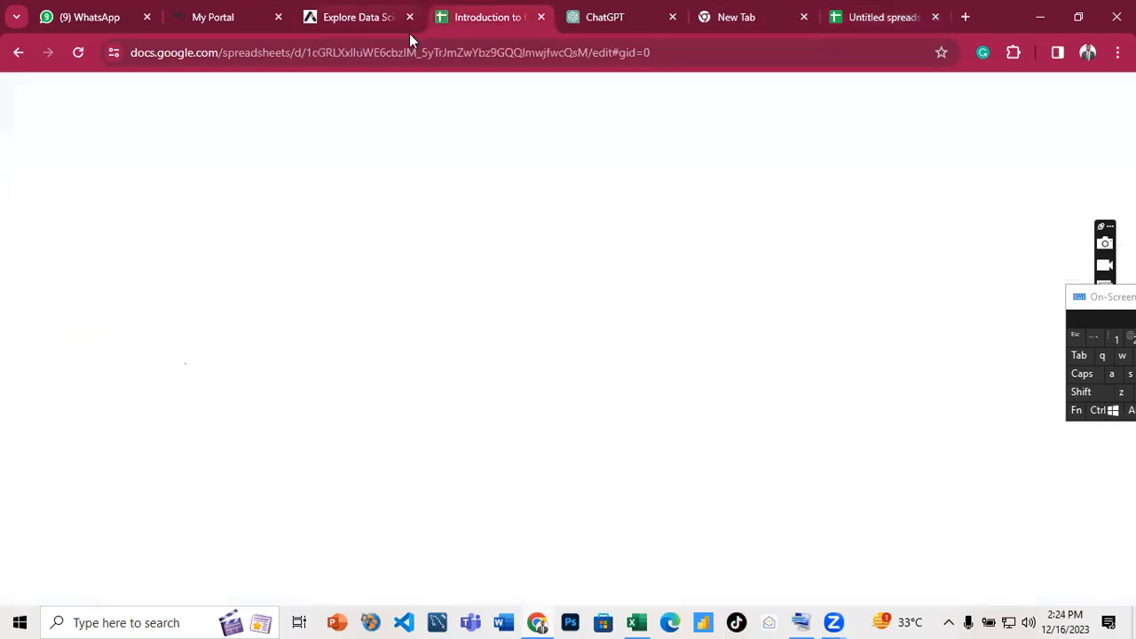
click(880, 21)
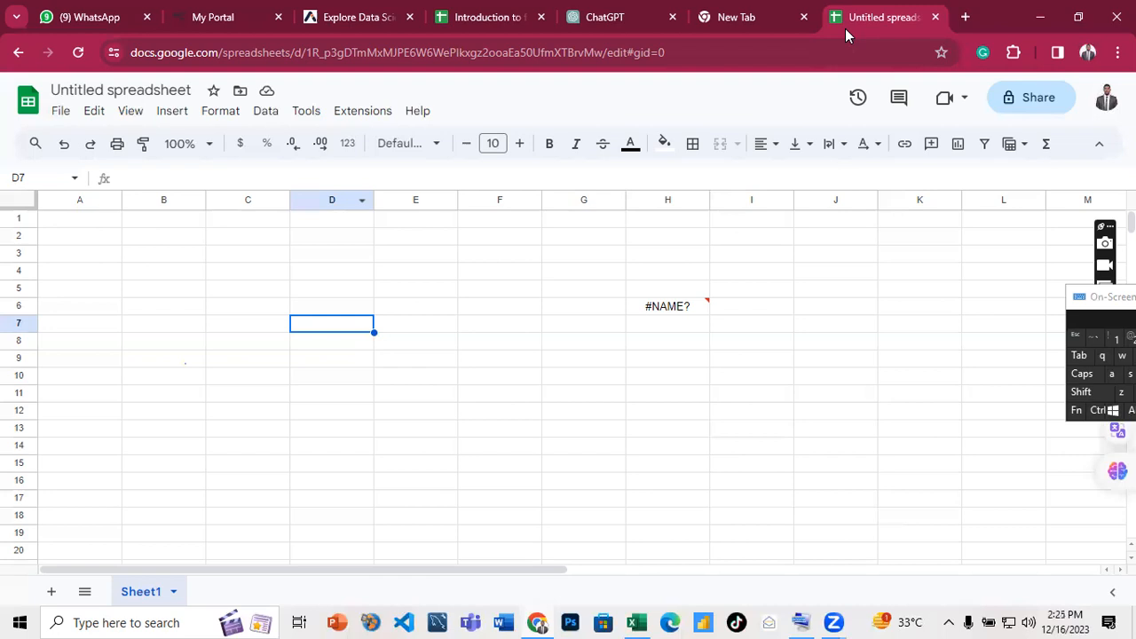
click(26, 103)
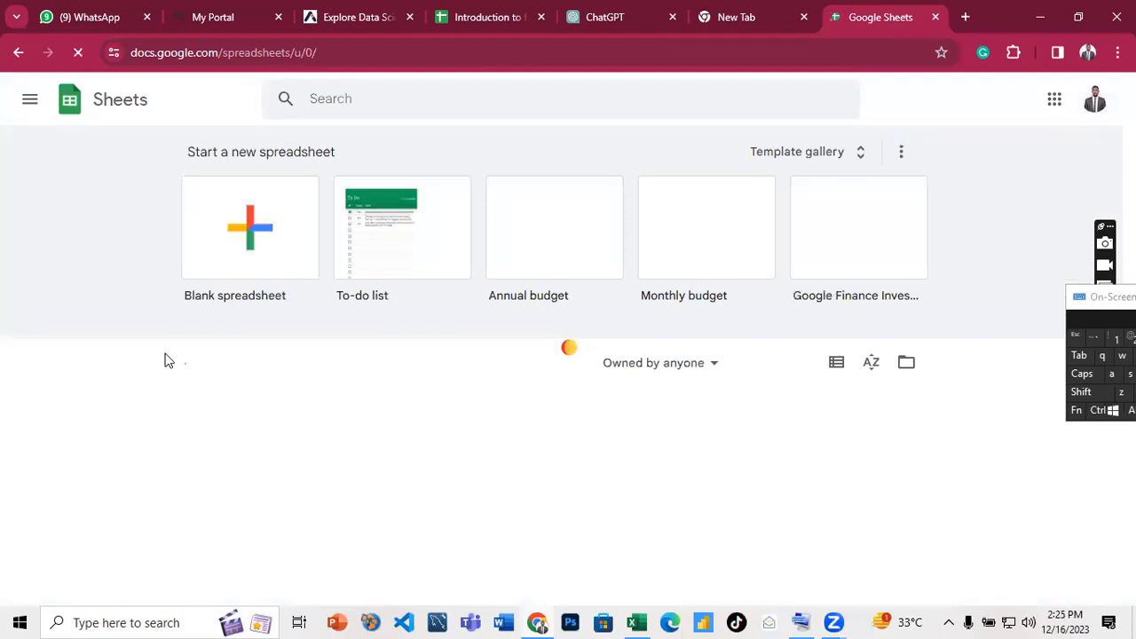
scroll(164, 360, down, 1)
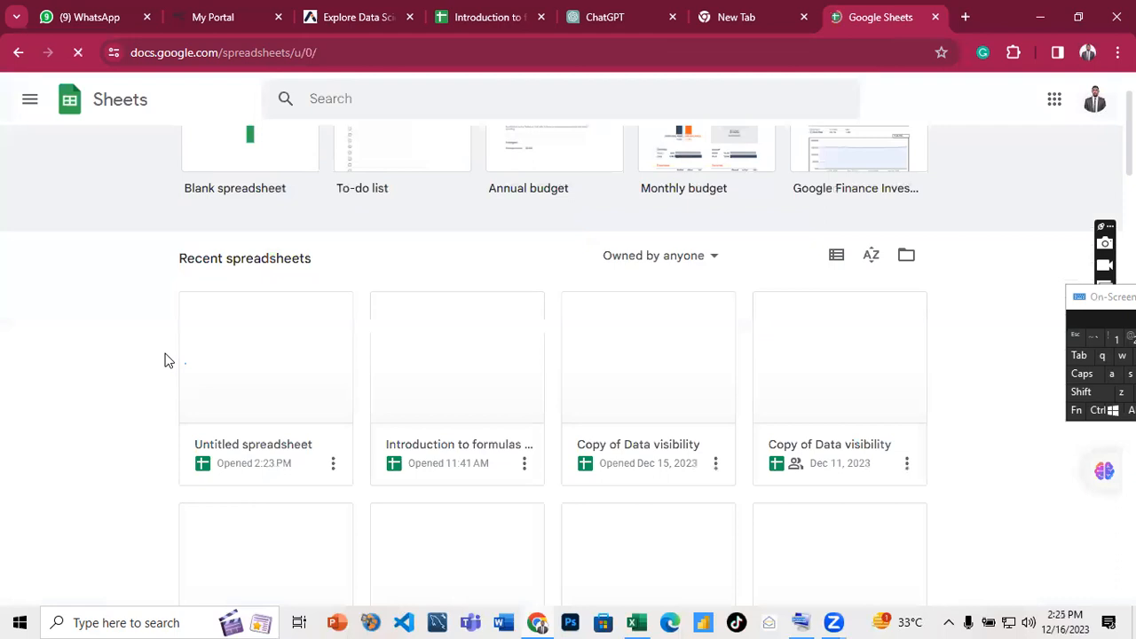
scroll(164, 360, down, 1)
scroll(164, 361, down, 2)
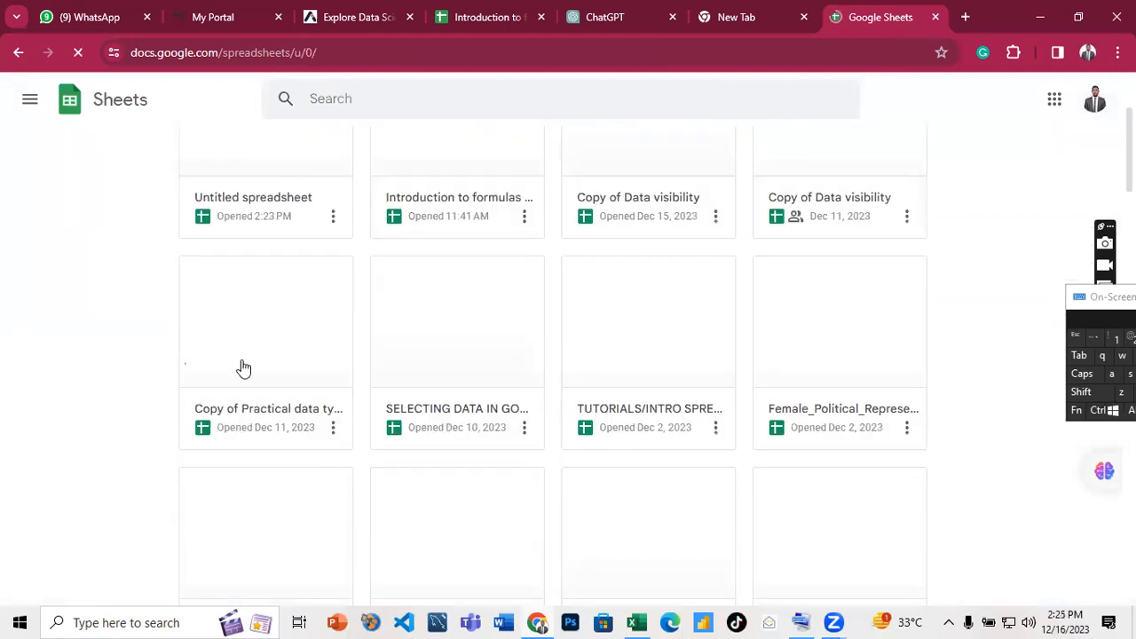
scroll(328, 372, down, 1)
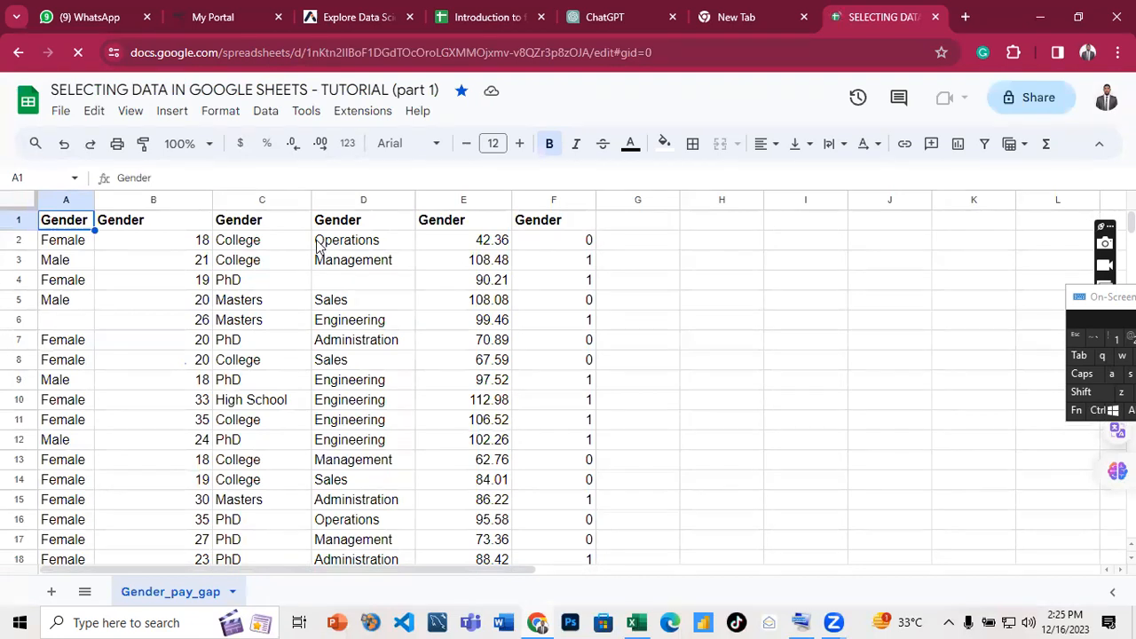
scroll(285, 249, down, 3)
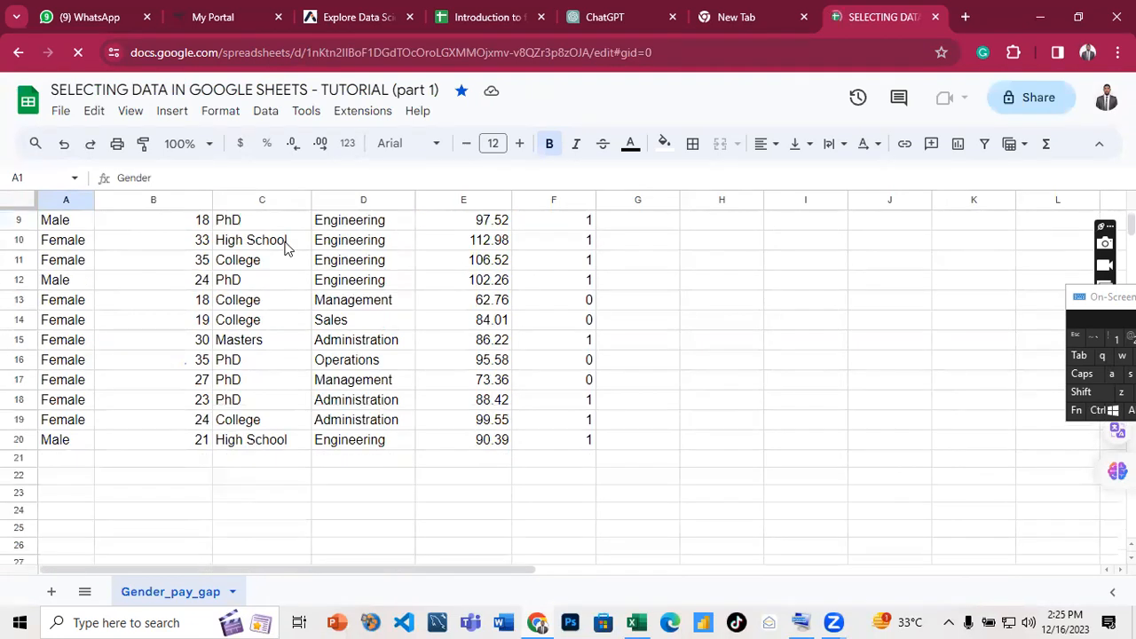
scroll(286, 249, up, 2)
scroll(286, 248, up, 2)
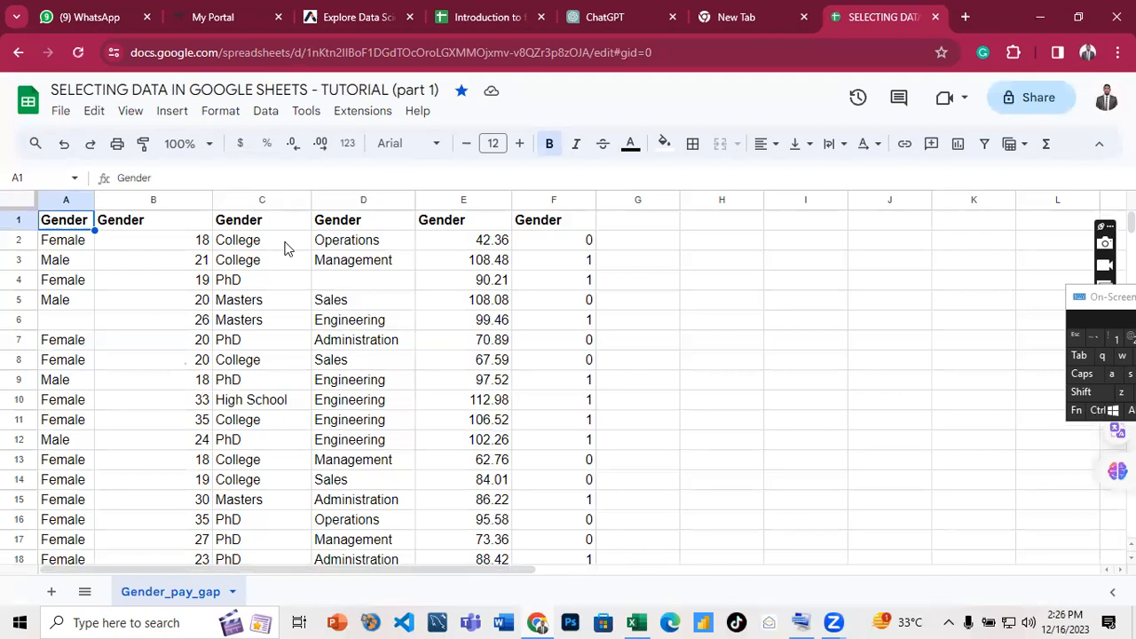
Select columns A, B and C one at a time, check the actions available for column A, and select column B again
click(69, 203)
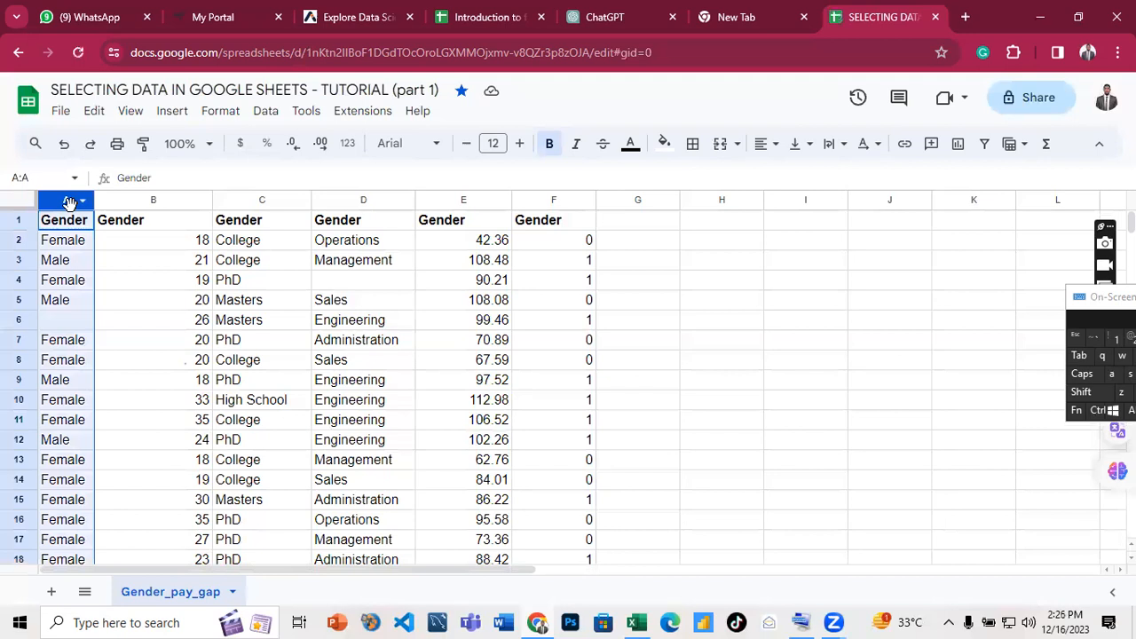
click(184, 202)
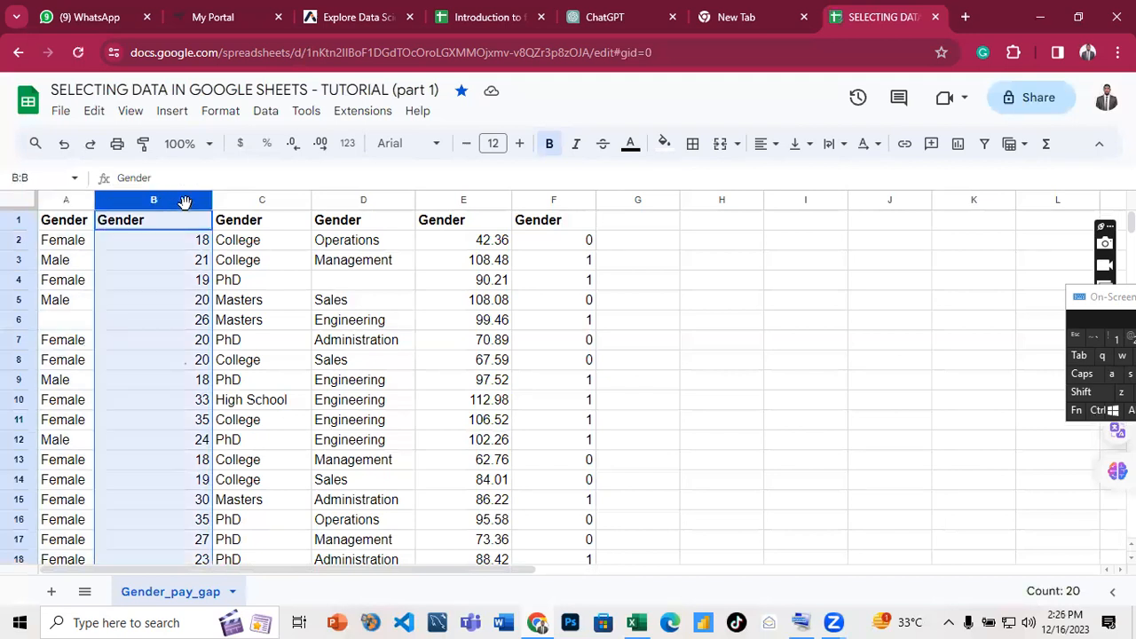
click(272, 200)
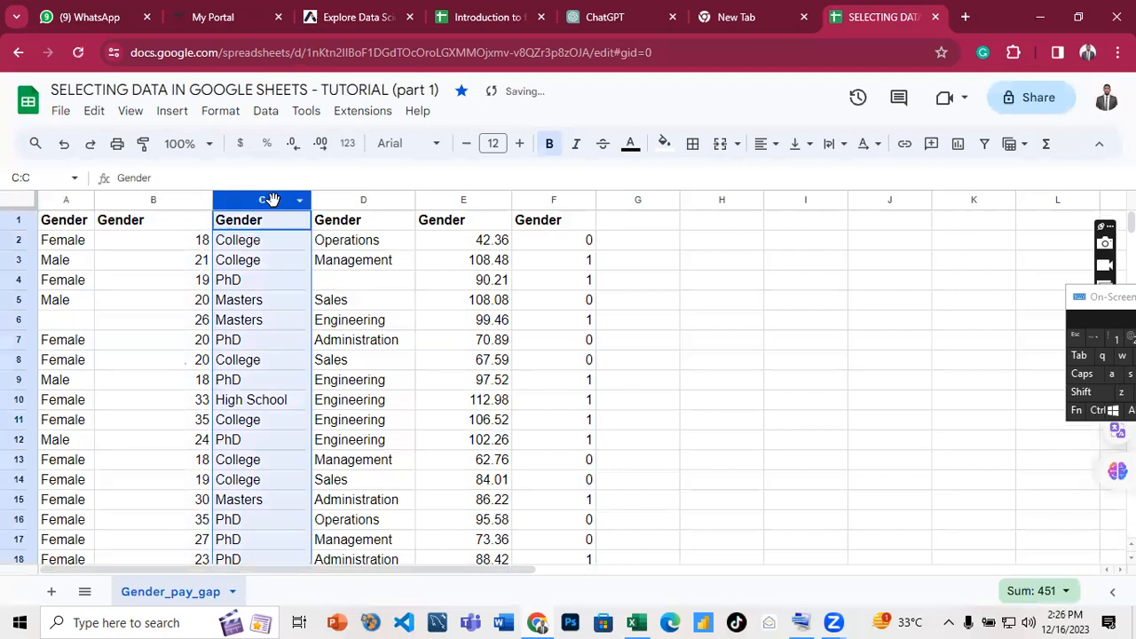
right_click(79, 204)
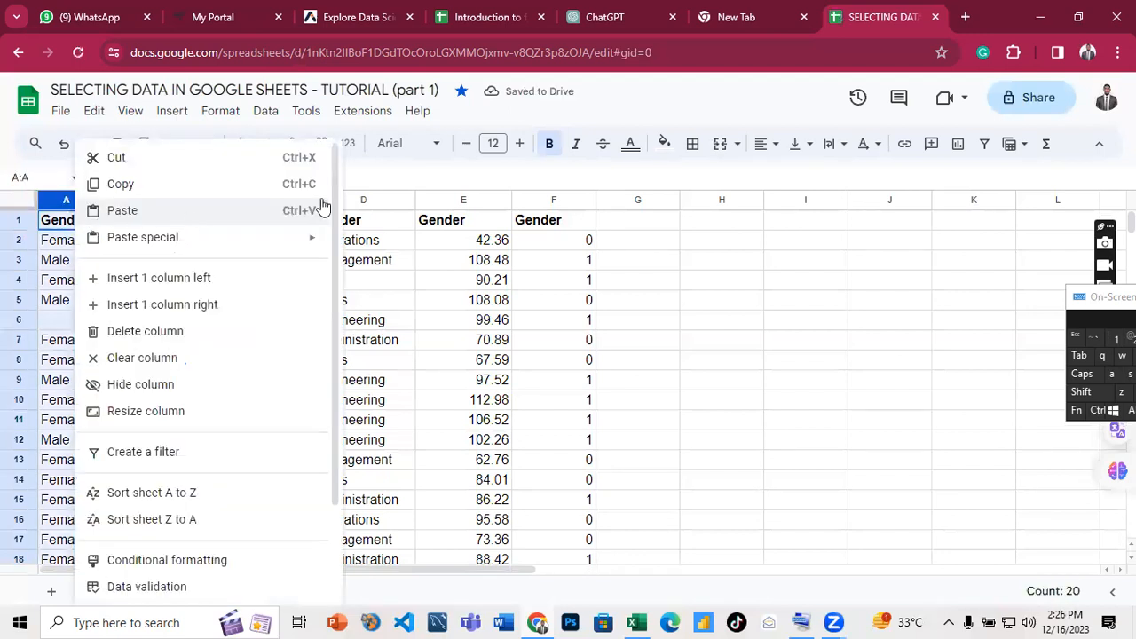
click(505, 181)
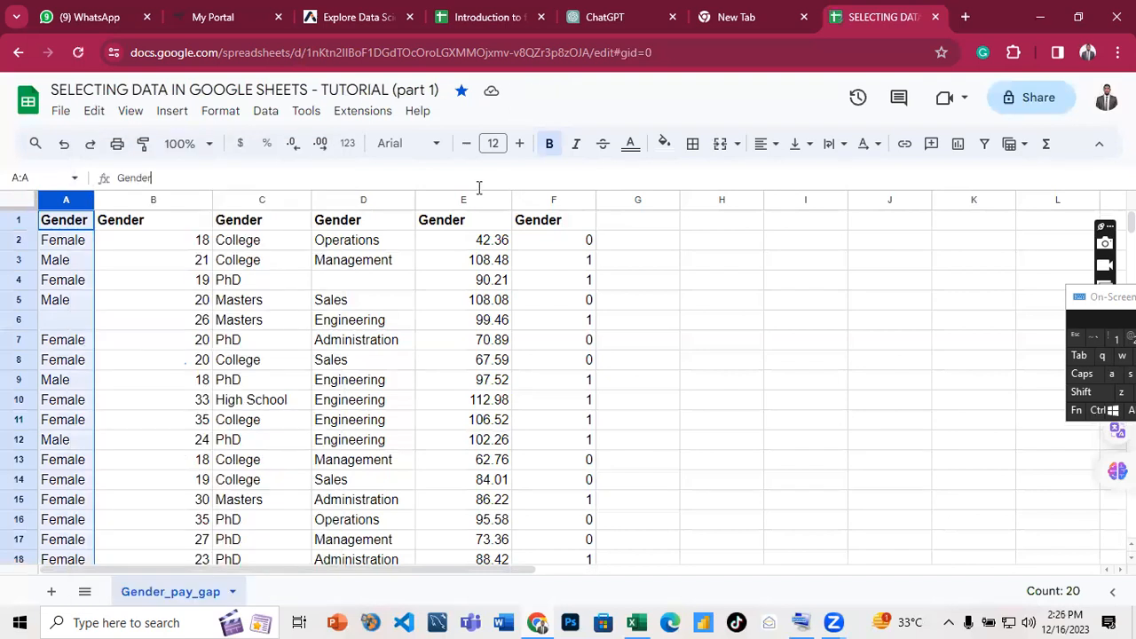
click(171, 196)
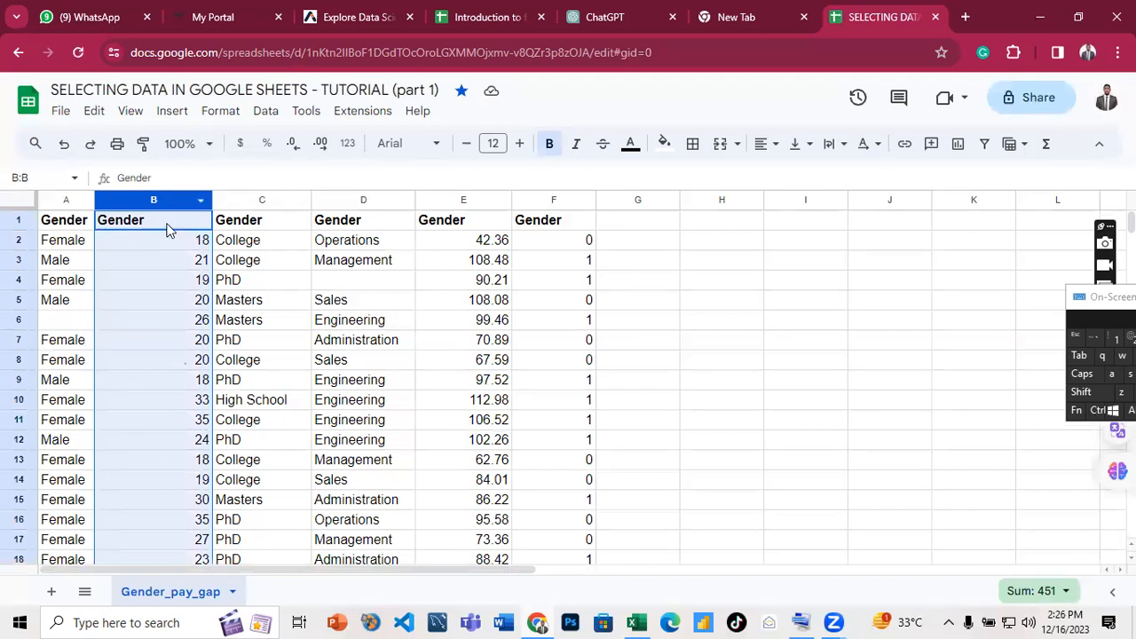
Select column C and look through its education entries down to the last data row
click(283, 194)
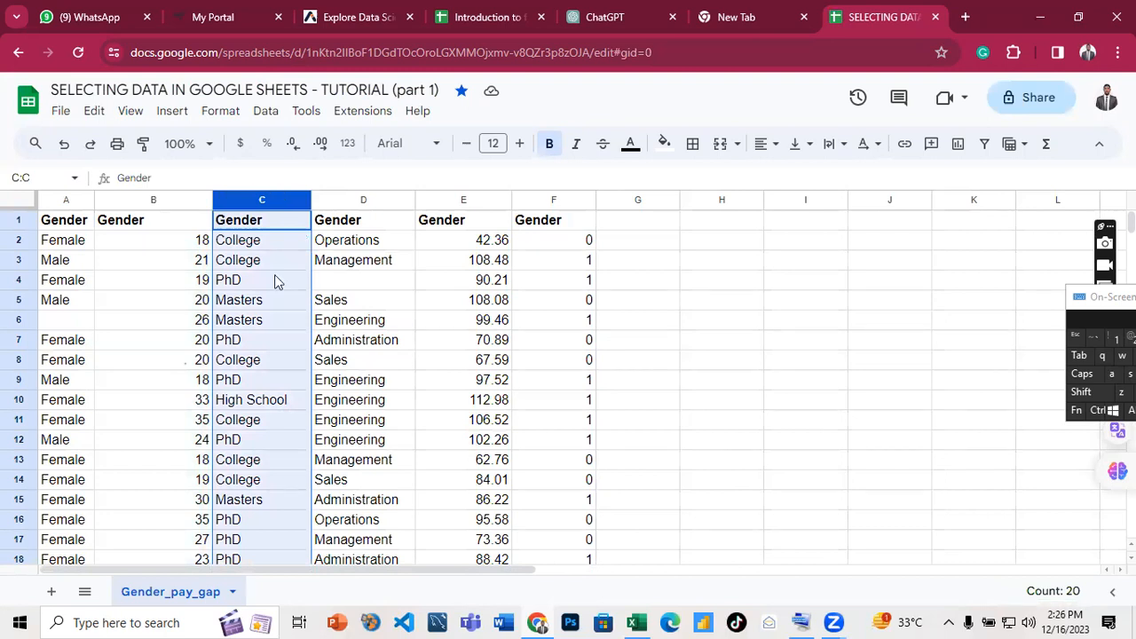
scroll(274, 281, down, 3)
scroll(274, 279, down, 1)
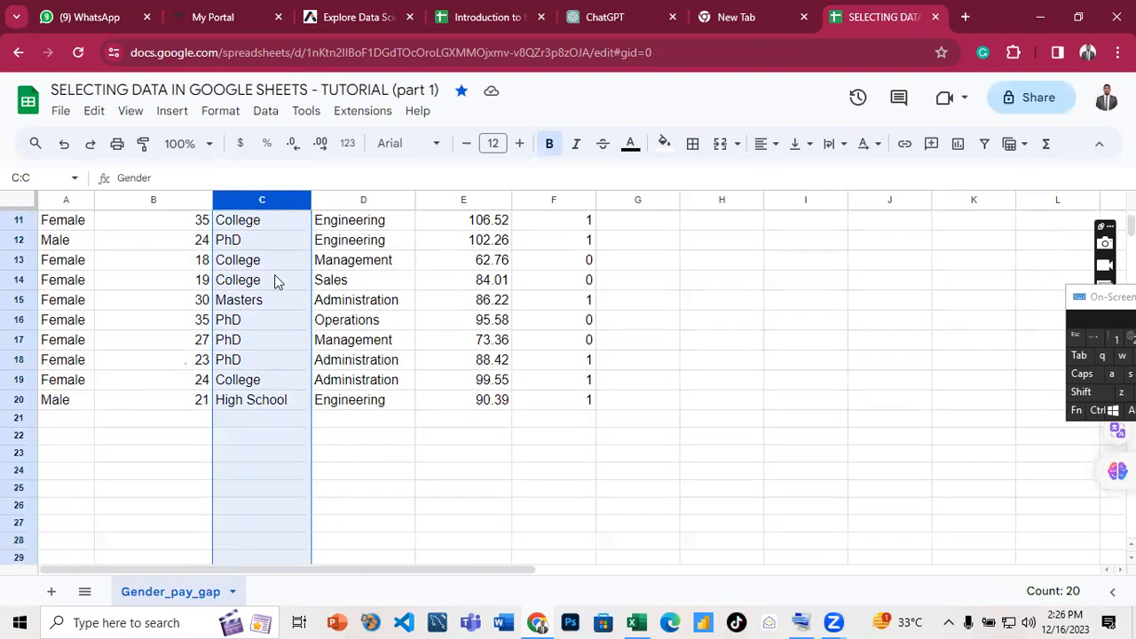
scroll(274, 280, down, 2)
scroll(274, 280, up, 1)
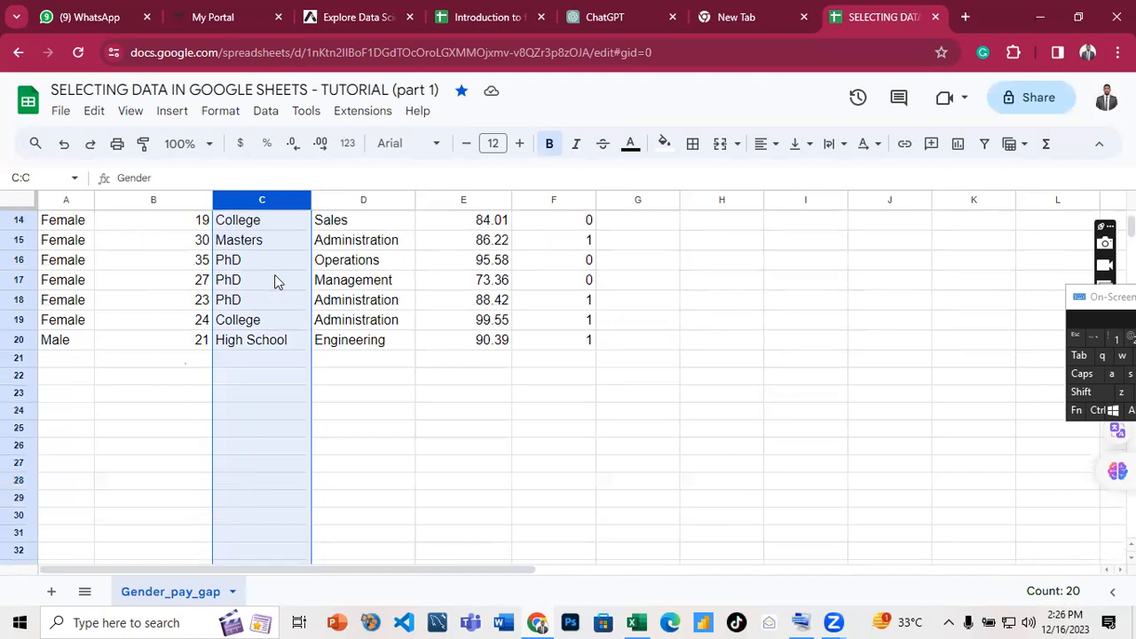
scroll(275, 280, up, 2)
scroll(362, 314, up, 3)
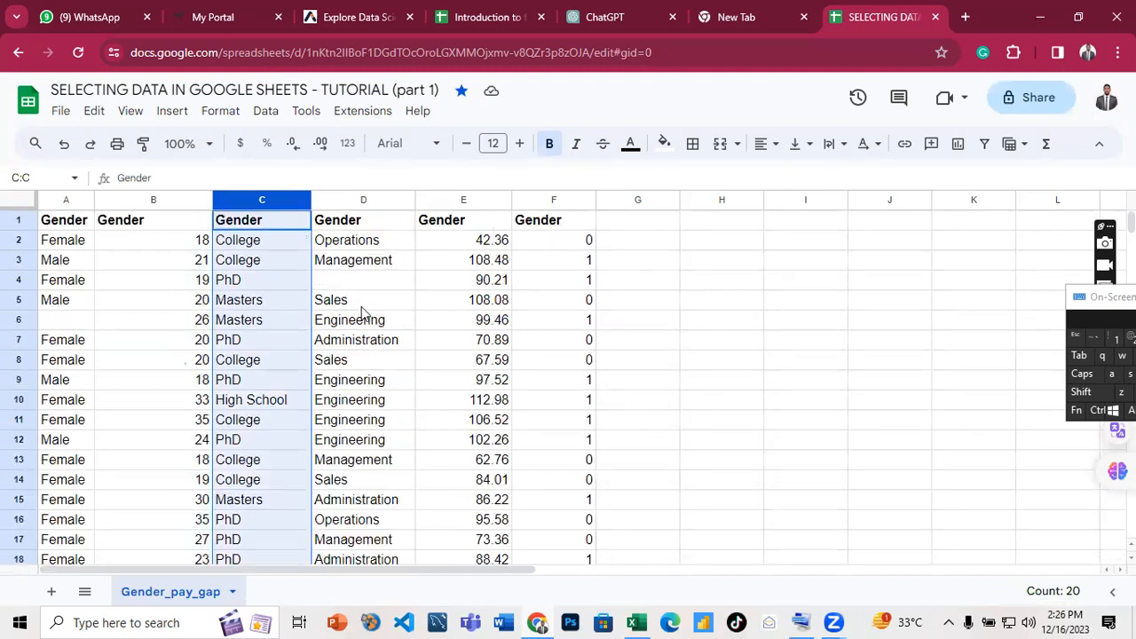
Select columns D, A and E one at a time, and drop the column selection by selecting cell G1
click(383, 194)
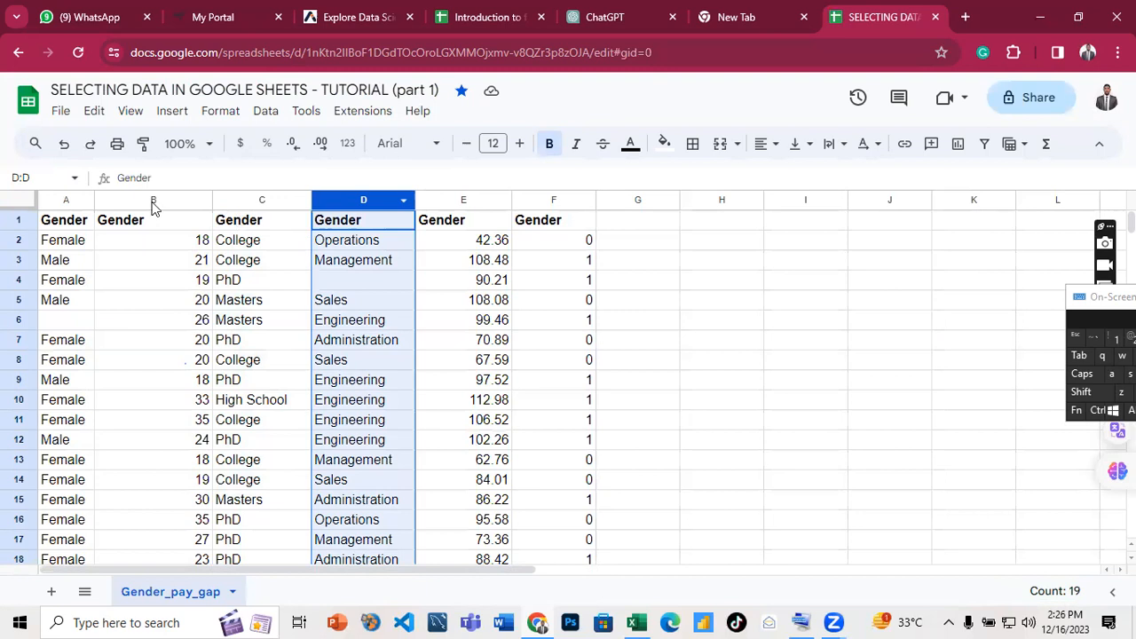
click(70, 195)
click(487, 200)
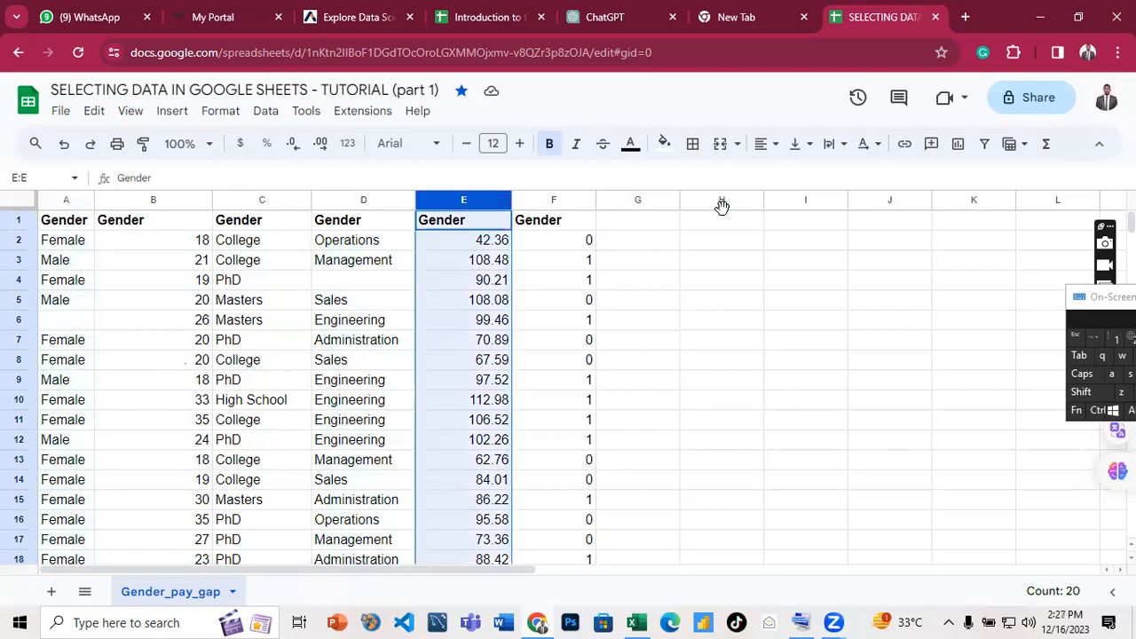
click(610, 219)
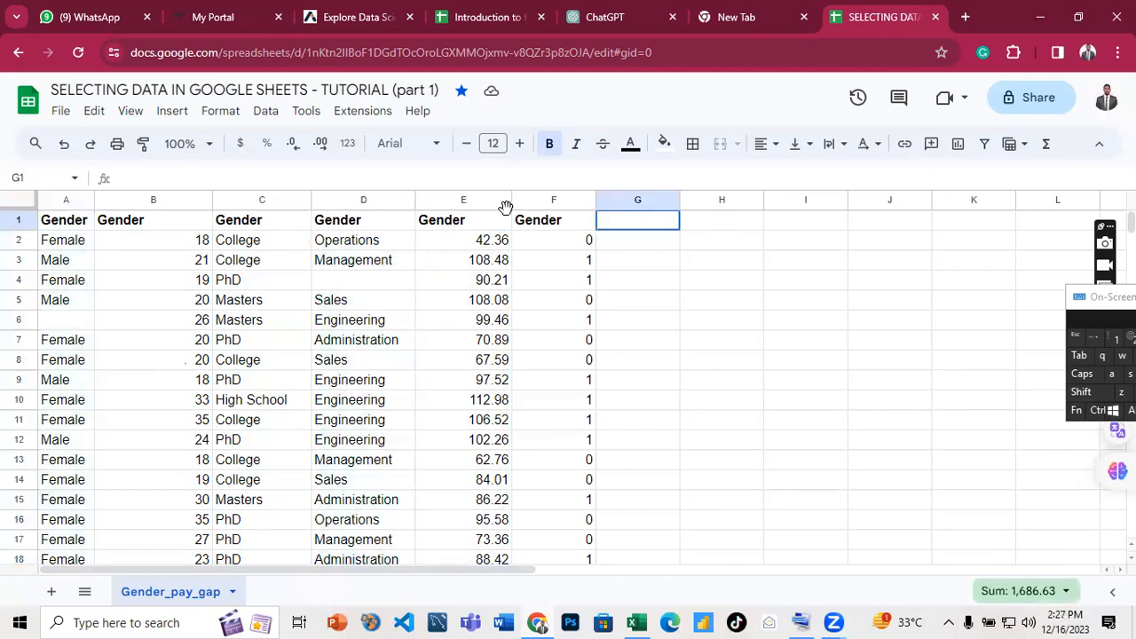
Select column A and extend the selection across adjacent columns through F, and deselect by selecting cell G4
click(65, 196)
key(shift+Right)
key(shift+Right)
key(shift+Right)
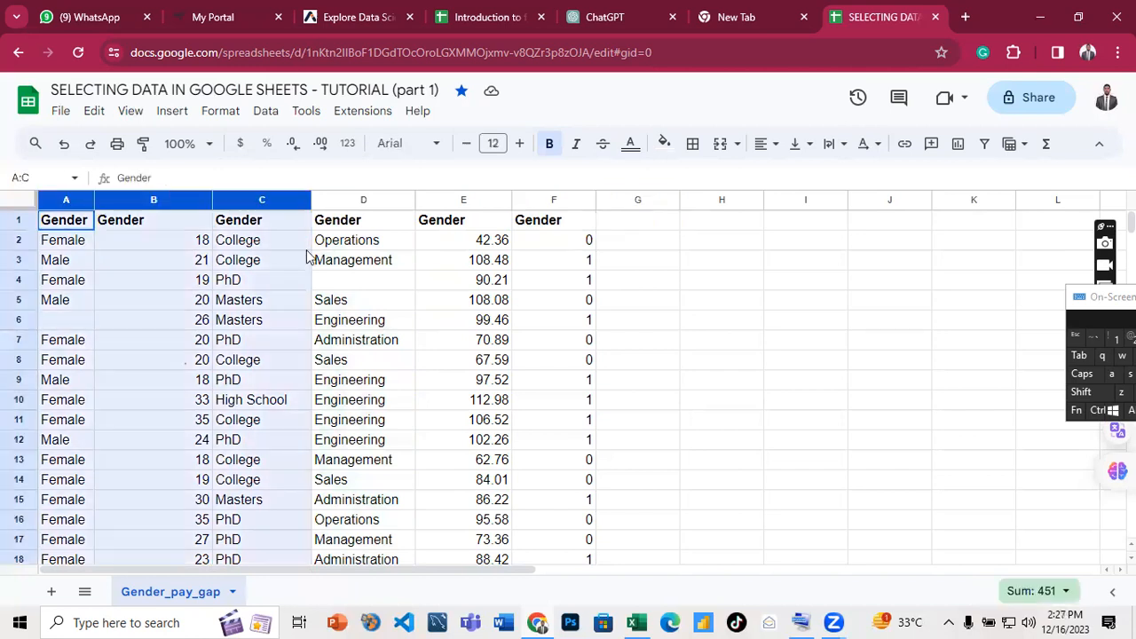
drag(371, 260, 572, 260)
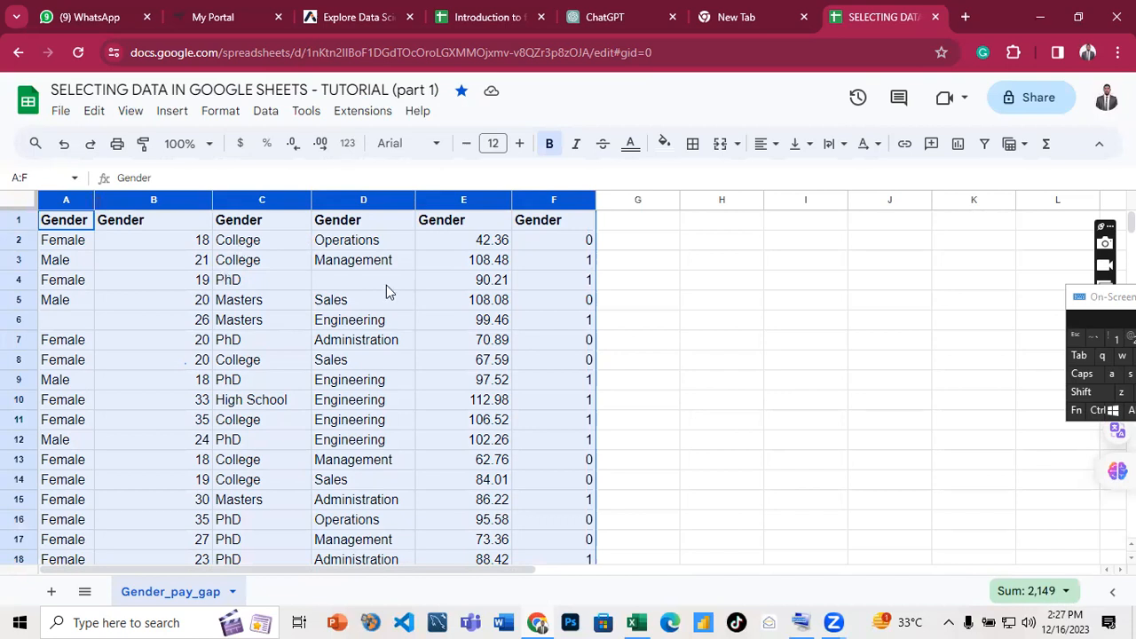
click(651, 283)
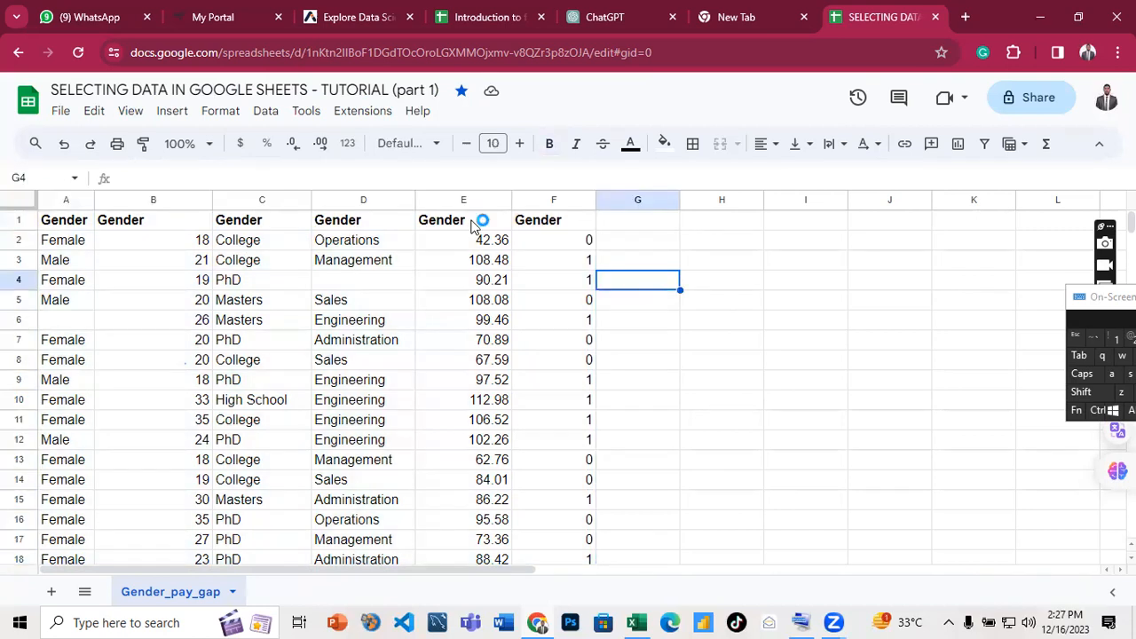
Select the non-adjacent columns A and F together and copy them, and check the actions available for cell A4
click(63, 197)
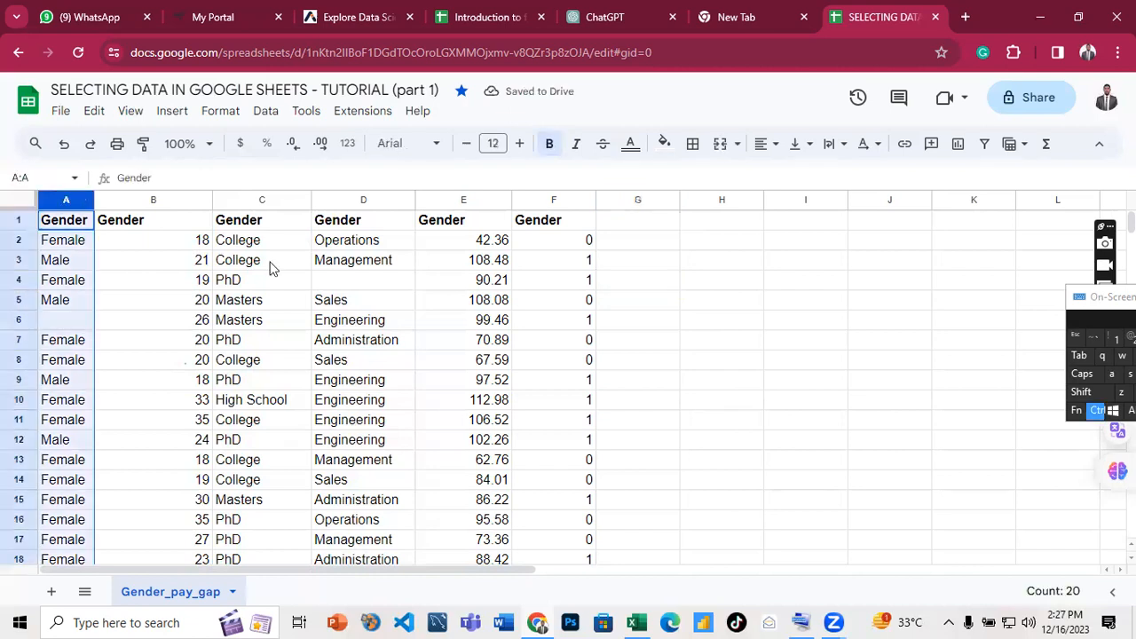
click(554, 200)
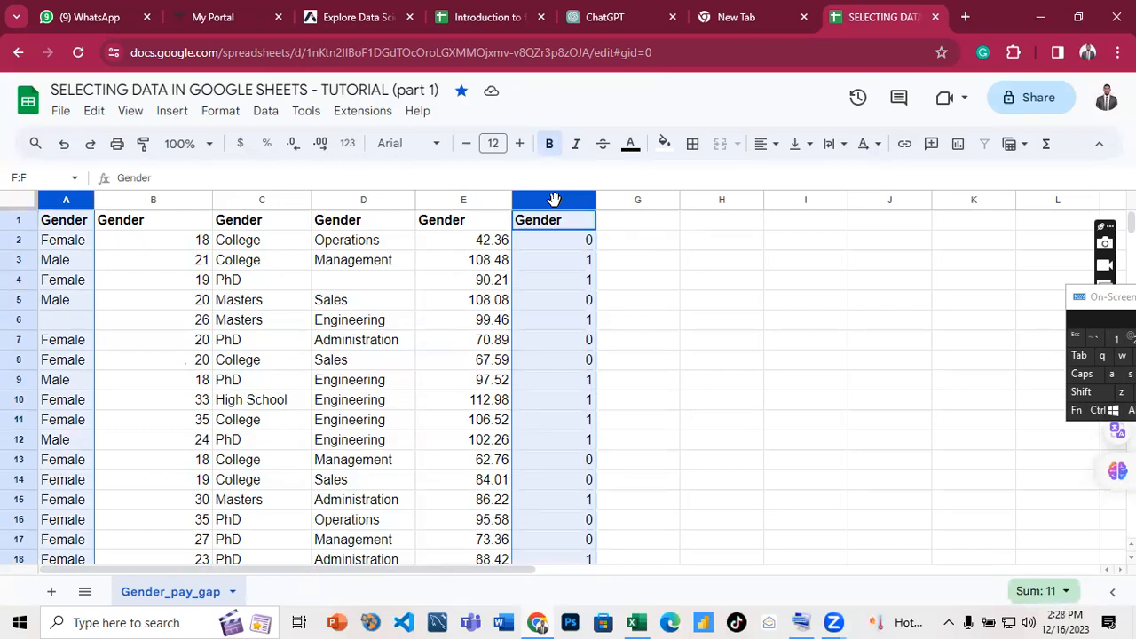
key(ctrl+c)
click(50, 288)
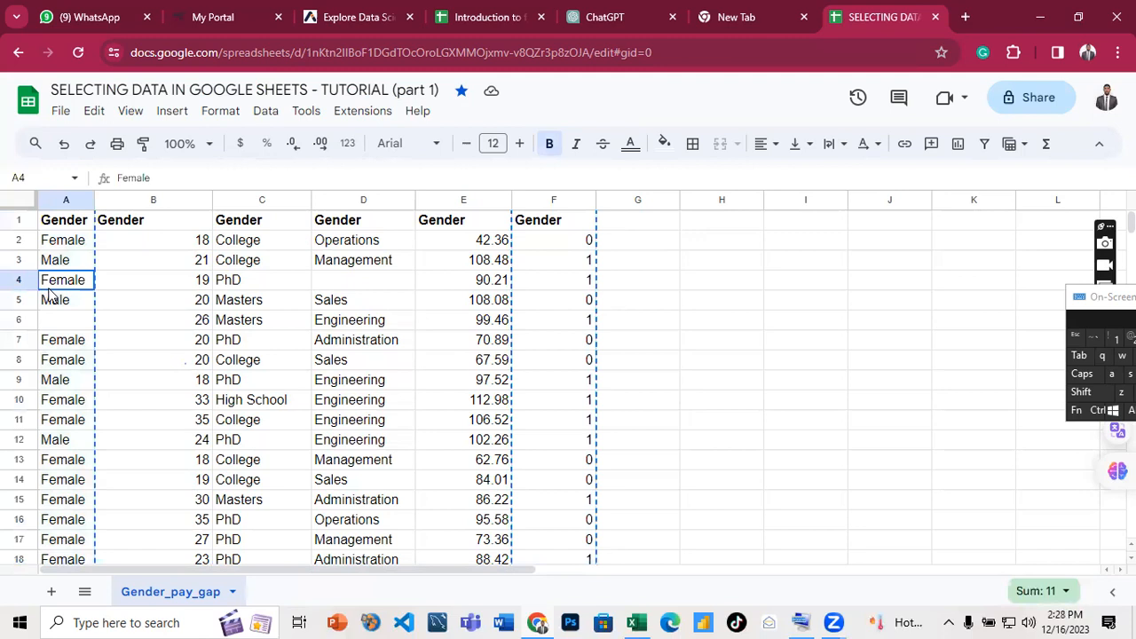
right_click(48, 290)
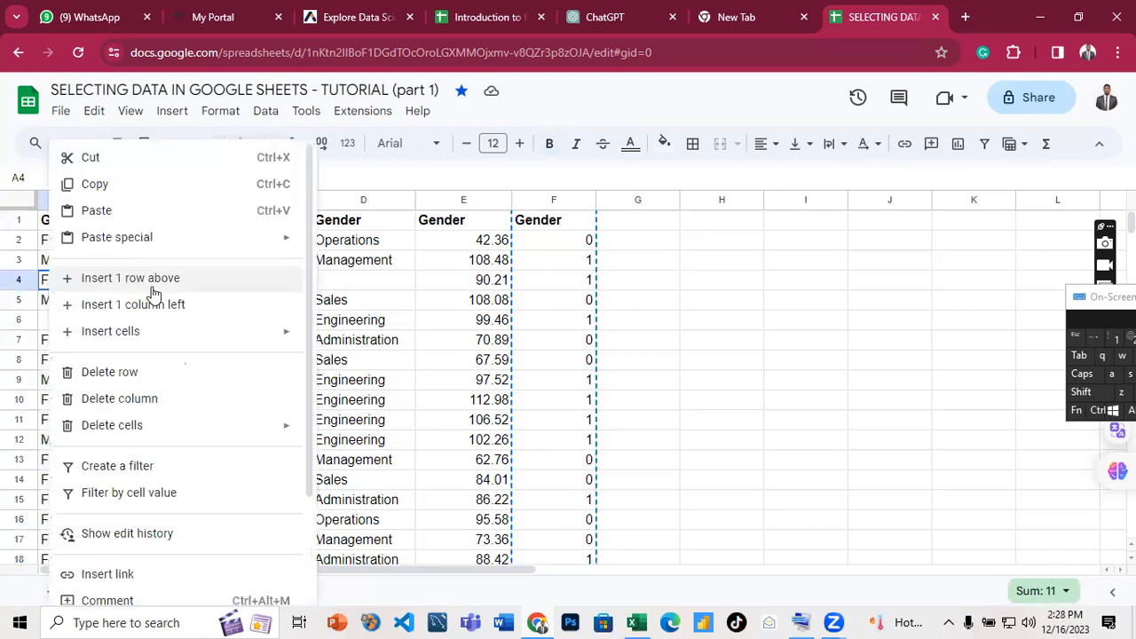
click(913, 250)
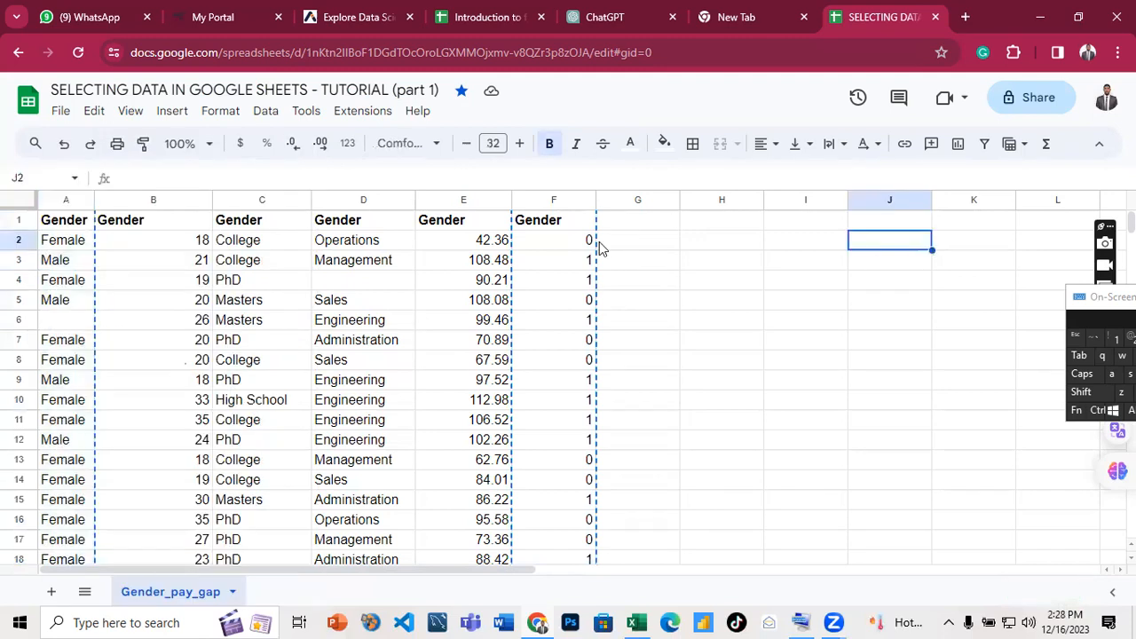
Clear the contents of column F alone and undo that clearing
right_click(566, 207)
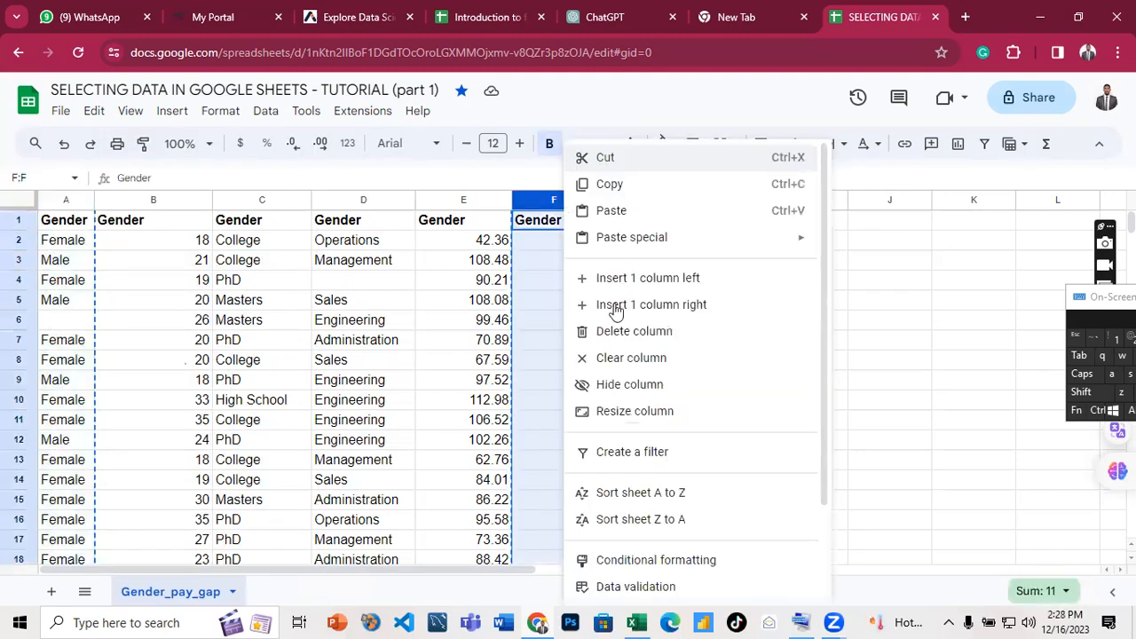
click(640, 359)
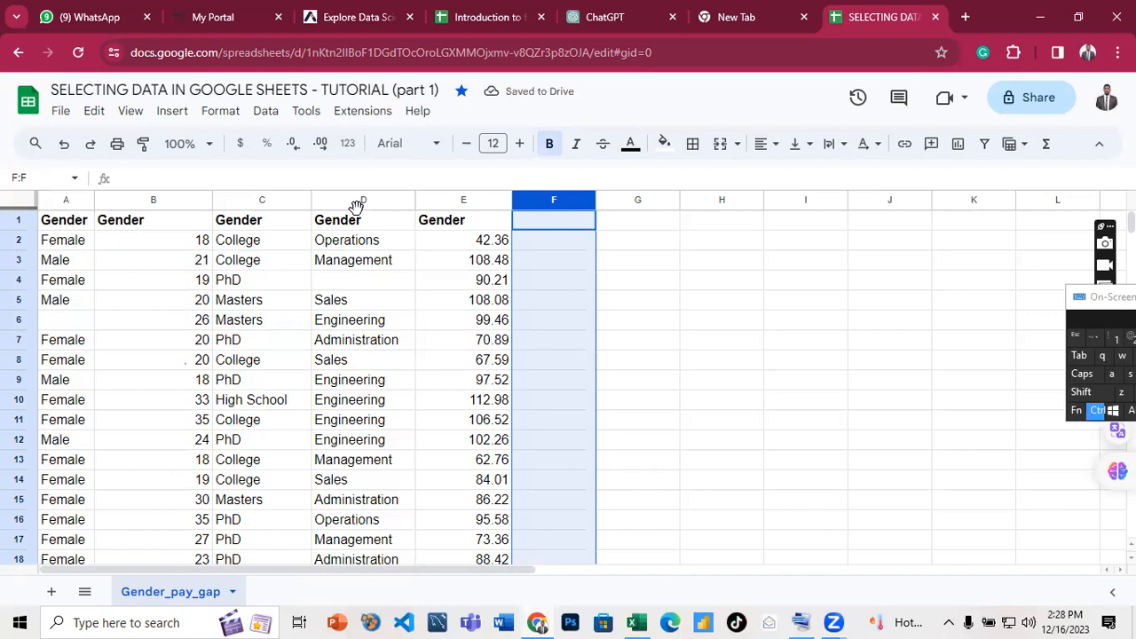
key(ctrl+z)
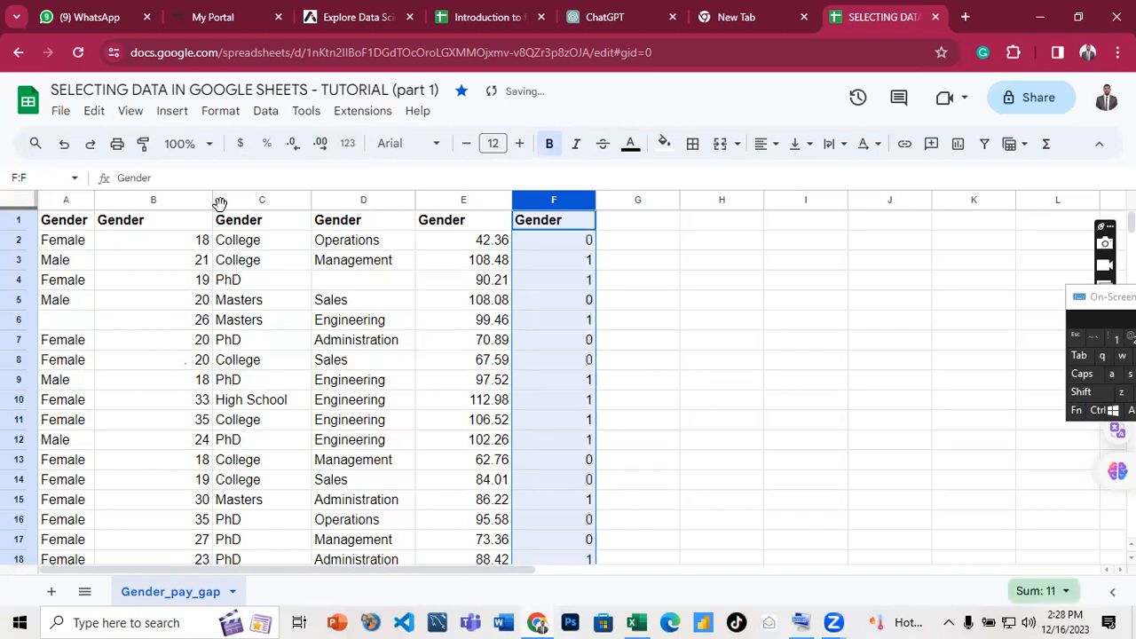
Add column A to the column F selection, clear the contents of both columns, and select cell B2
ctrl+click(67, 195)
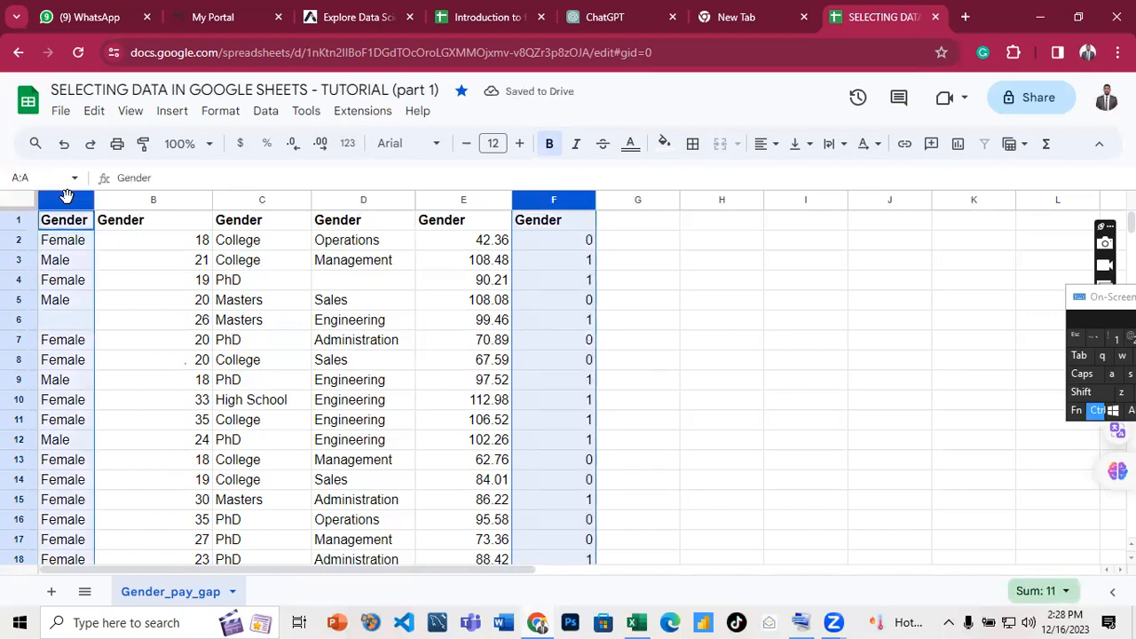
right_click(66, 195)
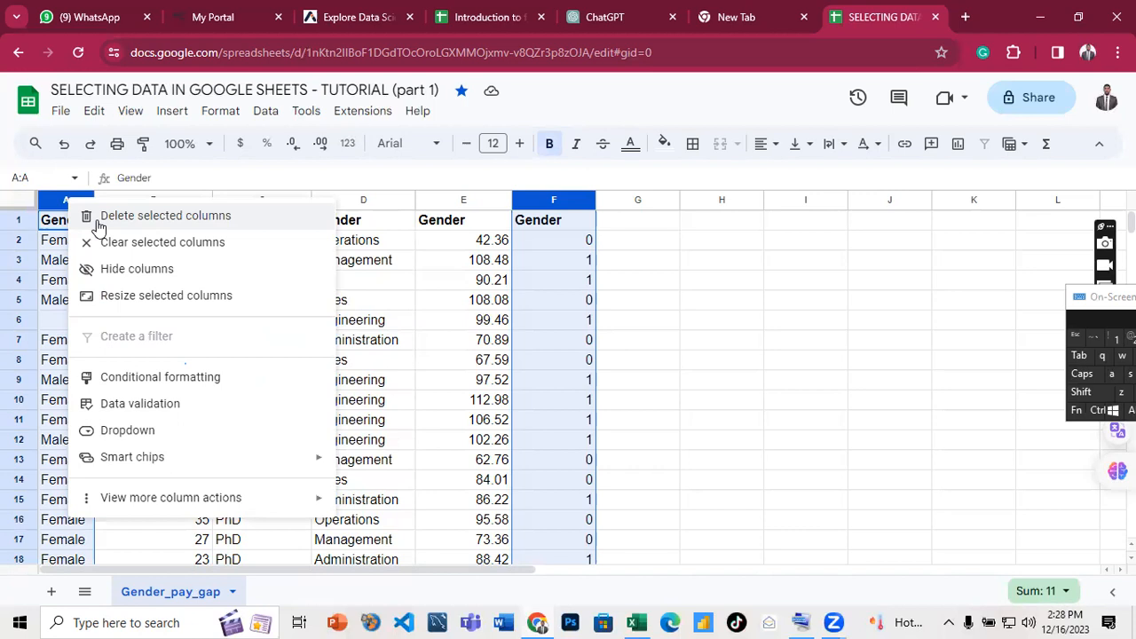
click(186, 255)
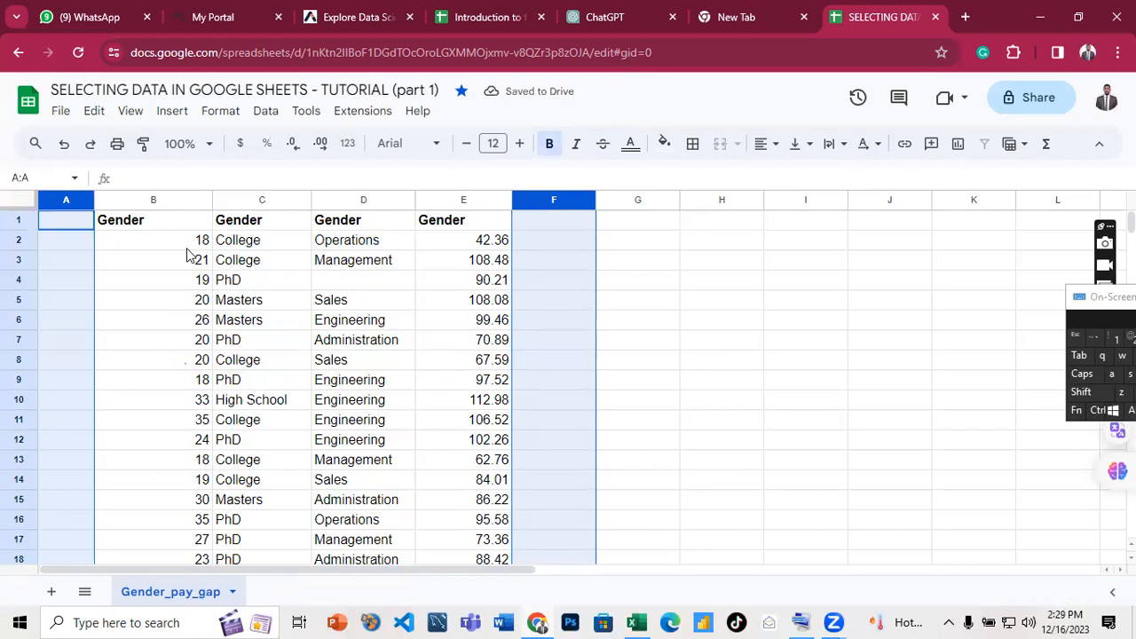
click(209, 245)
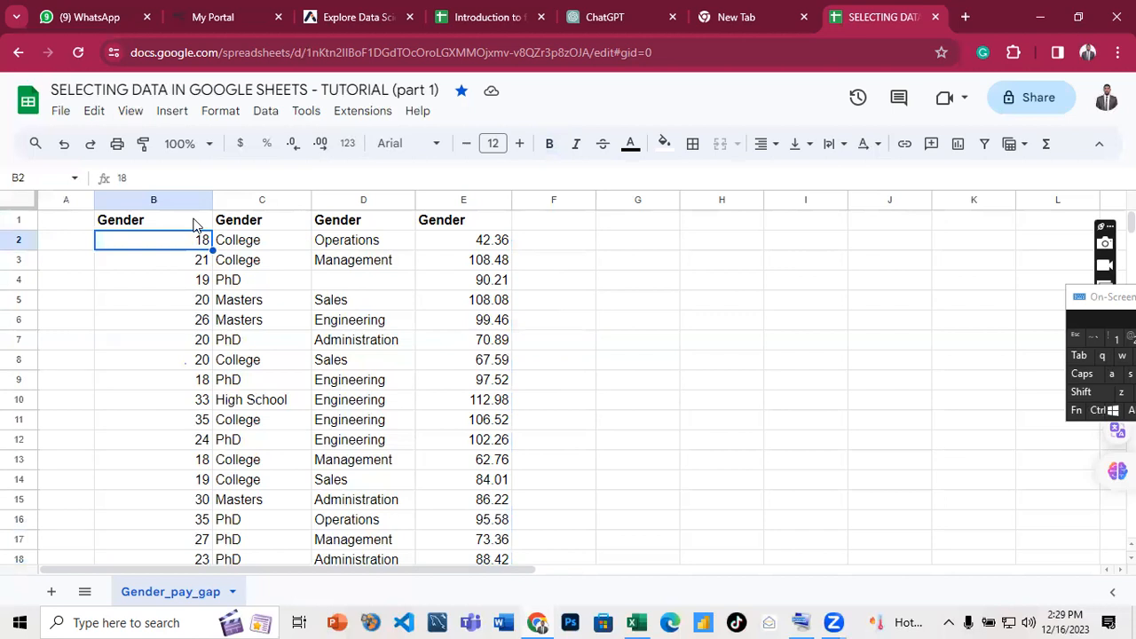
Select the non-adjacent columns B and E together, delete both columns, and undo the deletion
click(175, 199)
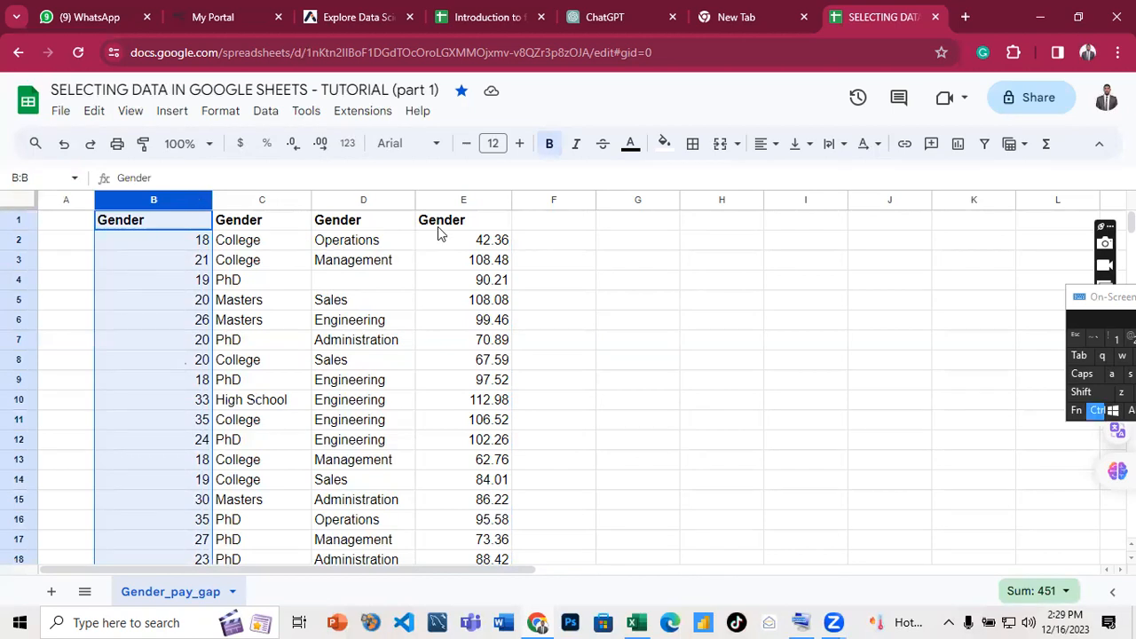
ctrl+click(467, 199)
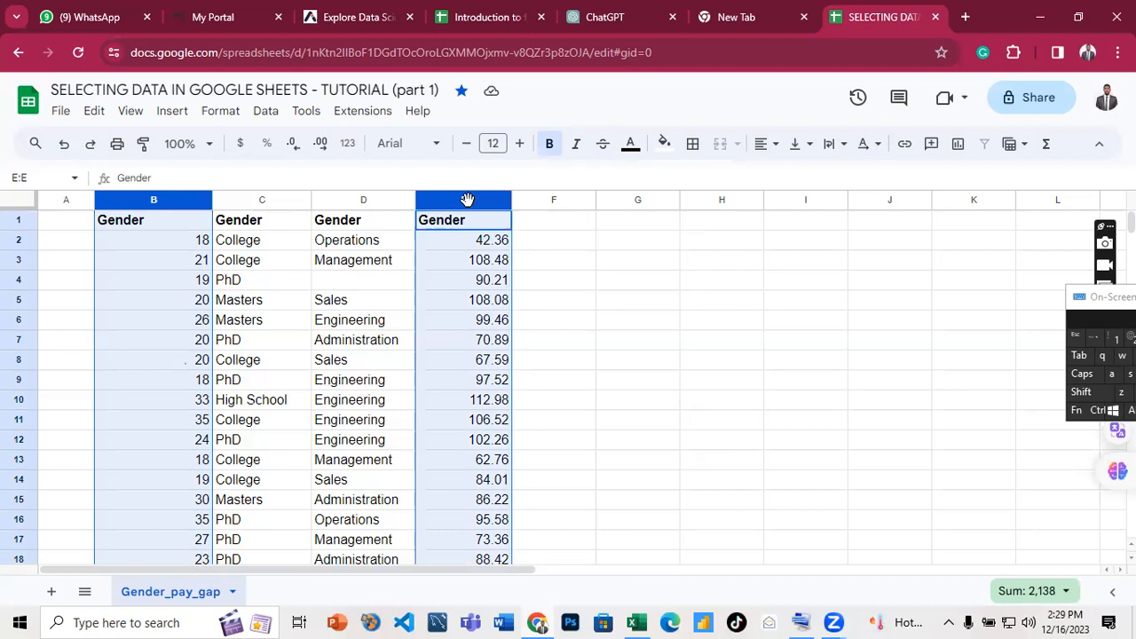
right_click(468, 198)
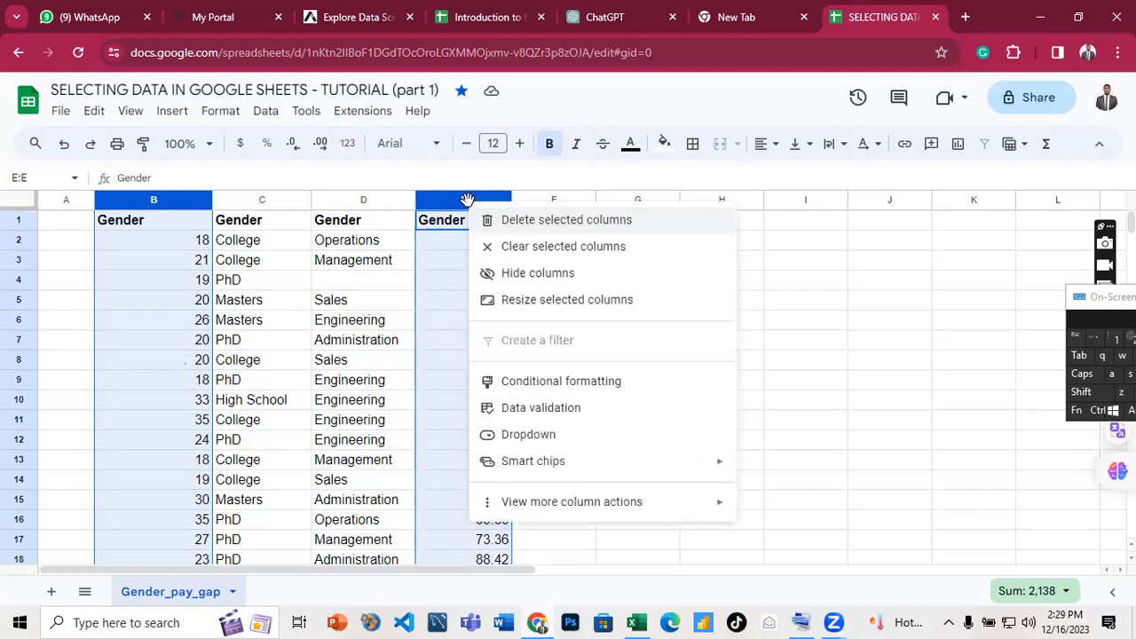
click(569, 229)
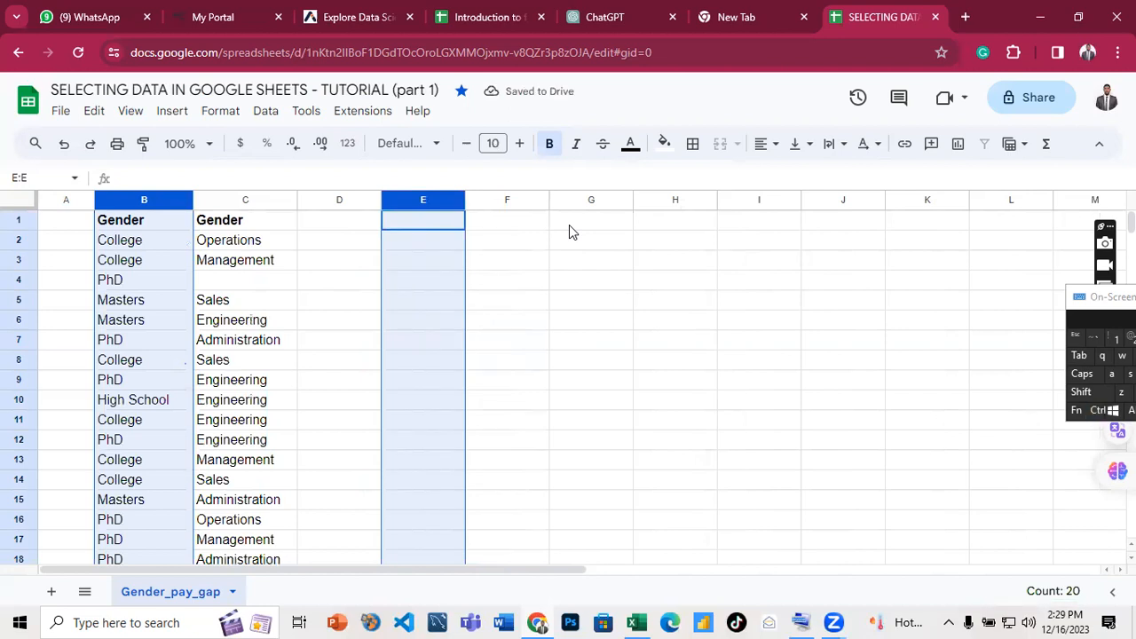
key(ctrl+z)
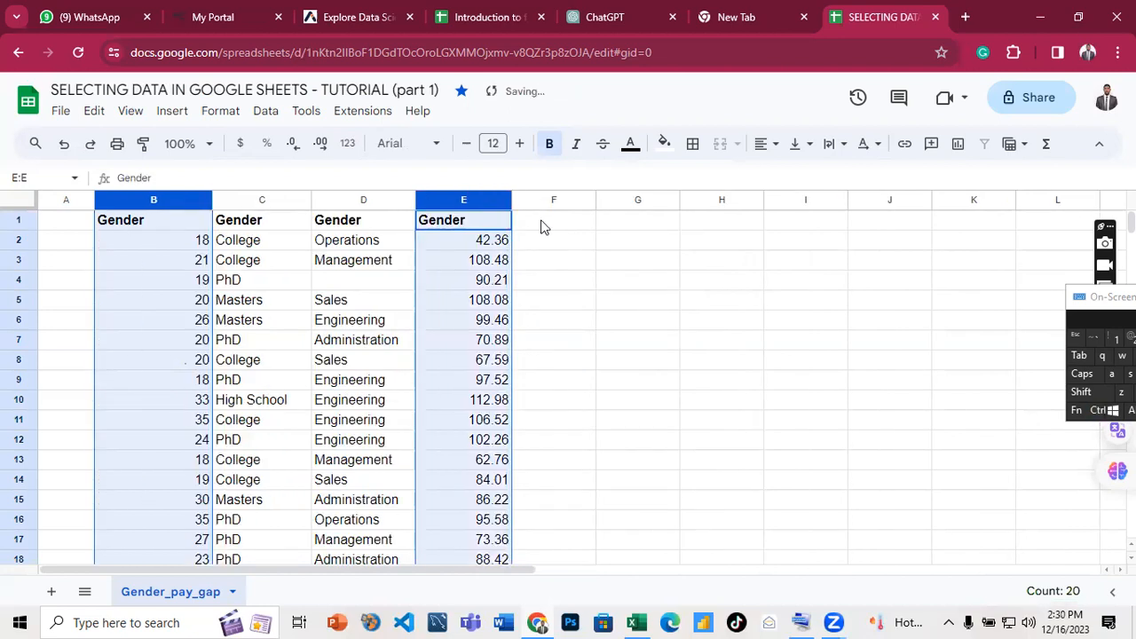
Clear the contents of the selected columns B and E while keeping the columns in place
right_click(440, 195)
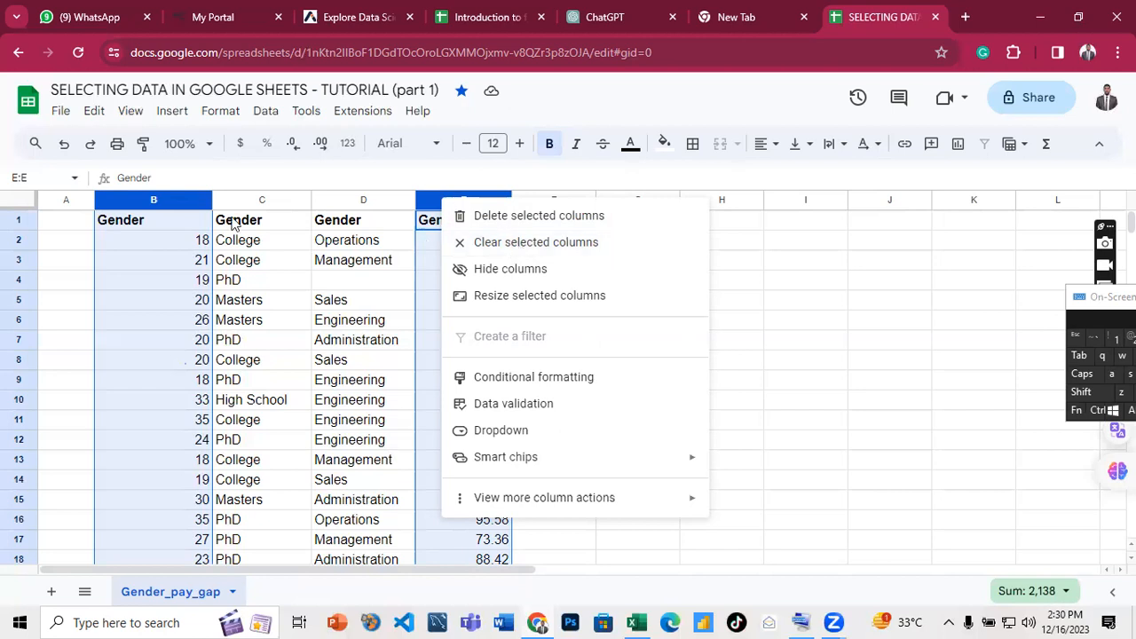
click(546, 252)
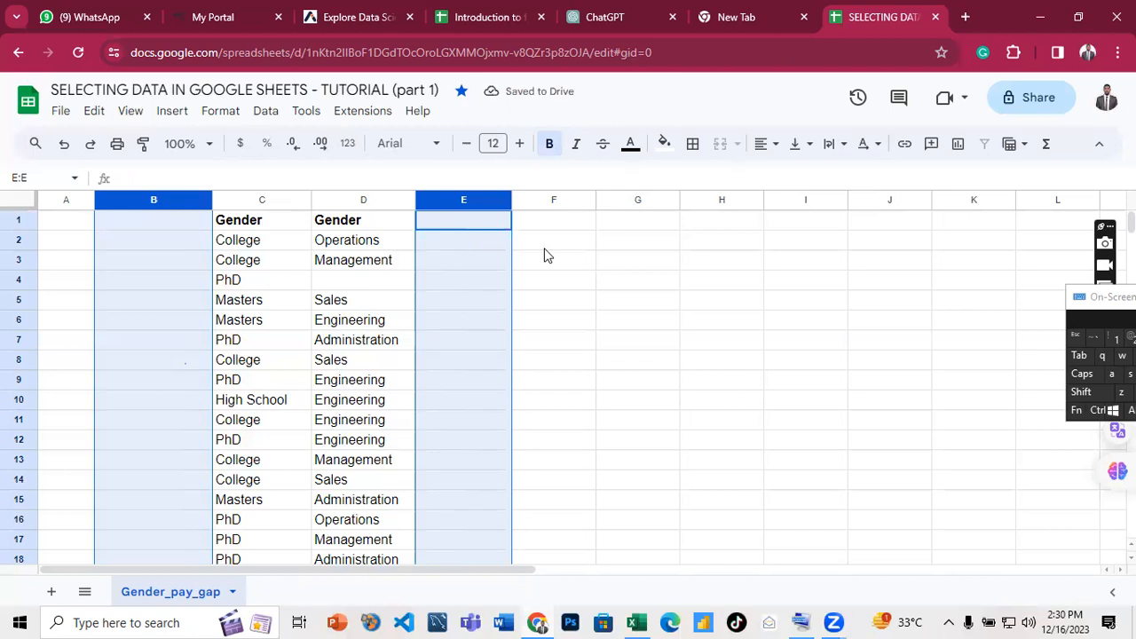
Undo the clearing of columns B and E and the earlier clearing of columns A and F, and select cell D3
key(ctrl+z)
key(ctrl+z)
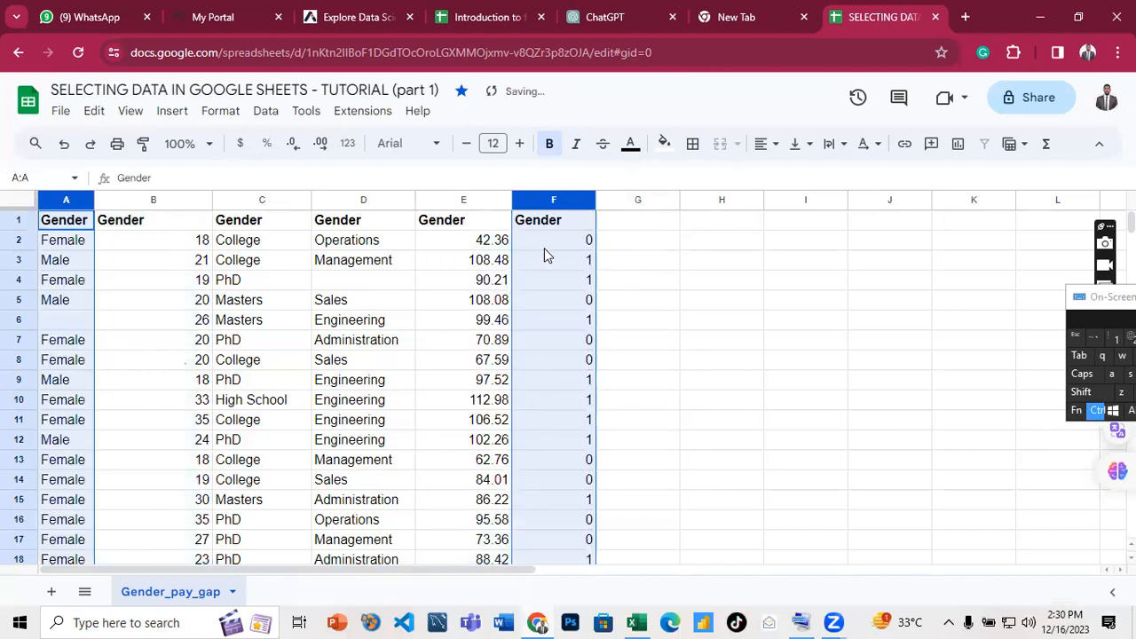
click(390, 265)
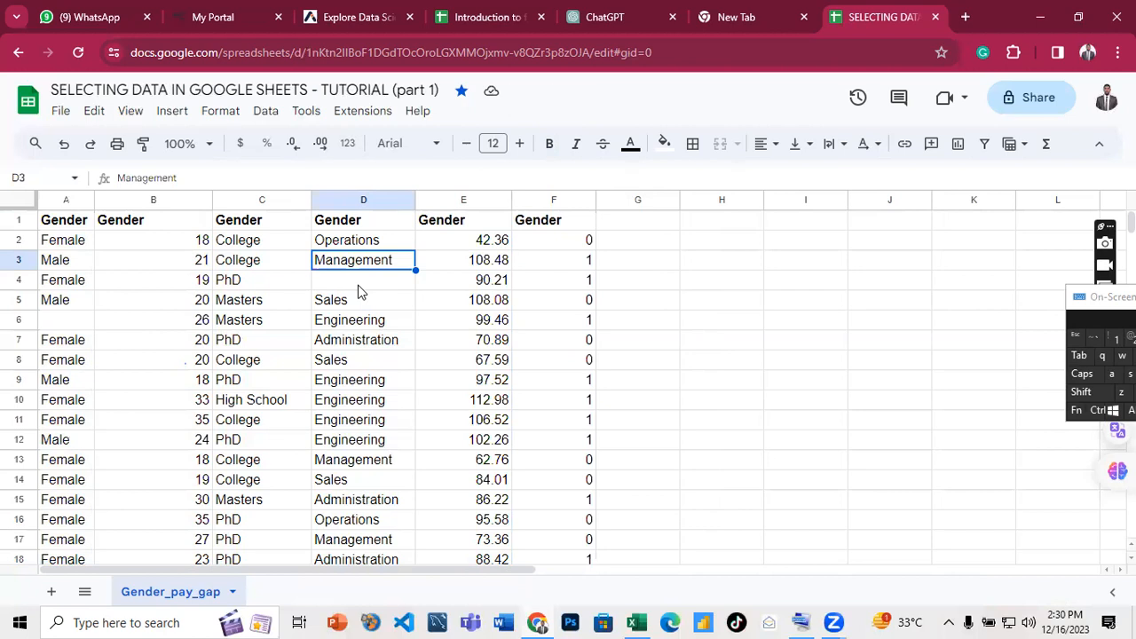
click(56, 257)
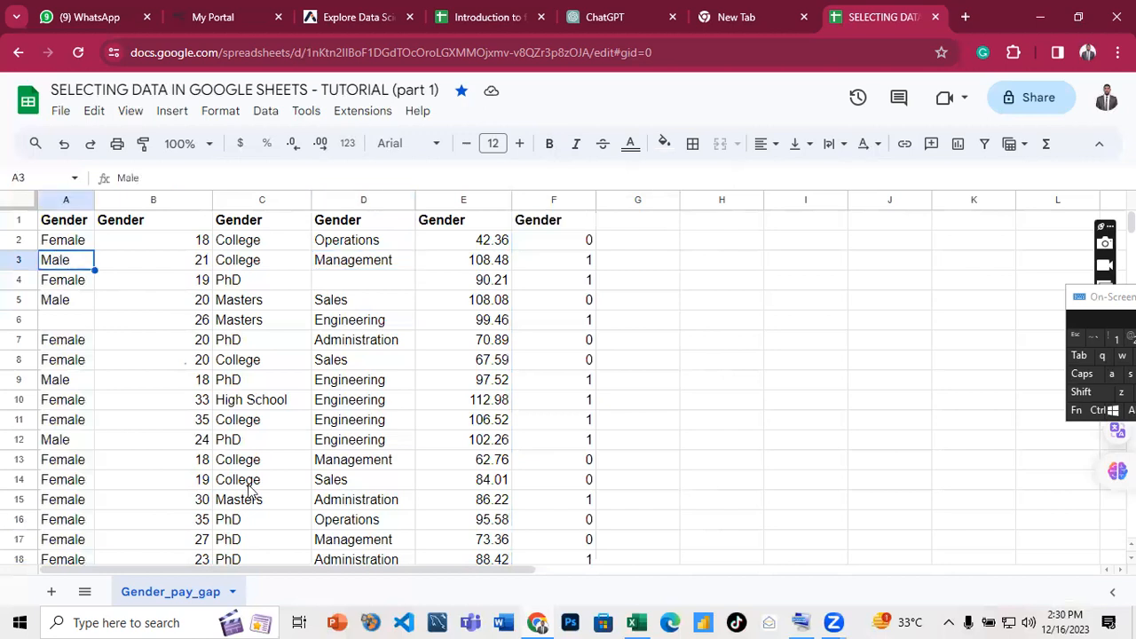
click(249, 488)
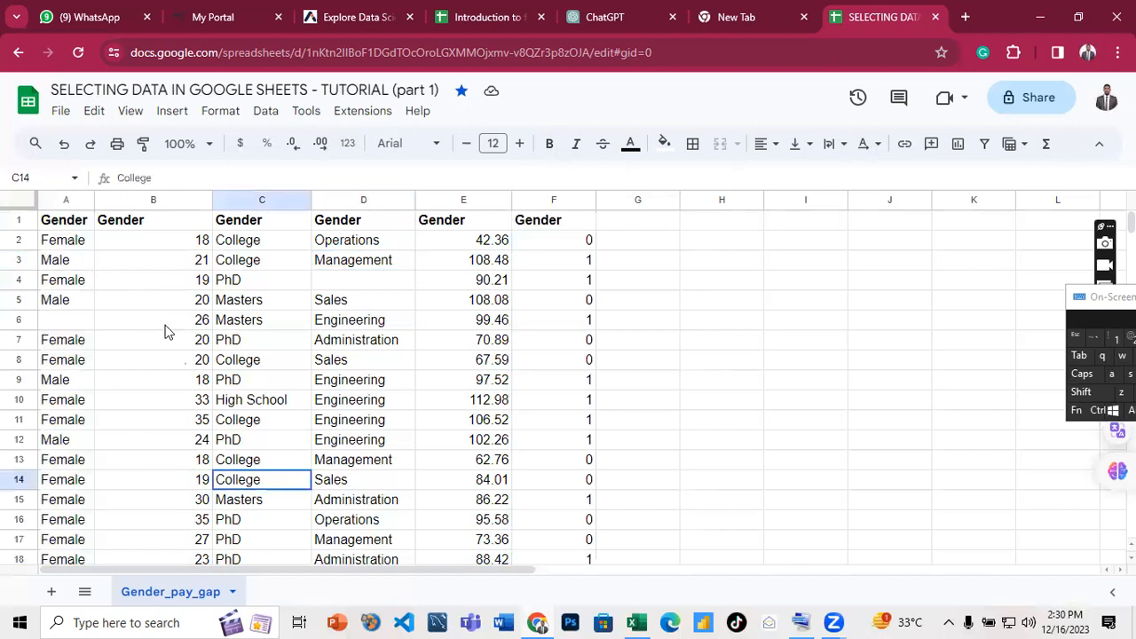
click(82, 249)
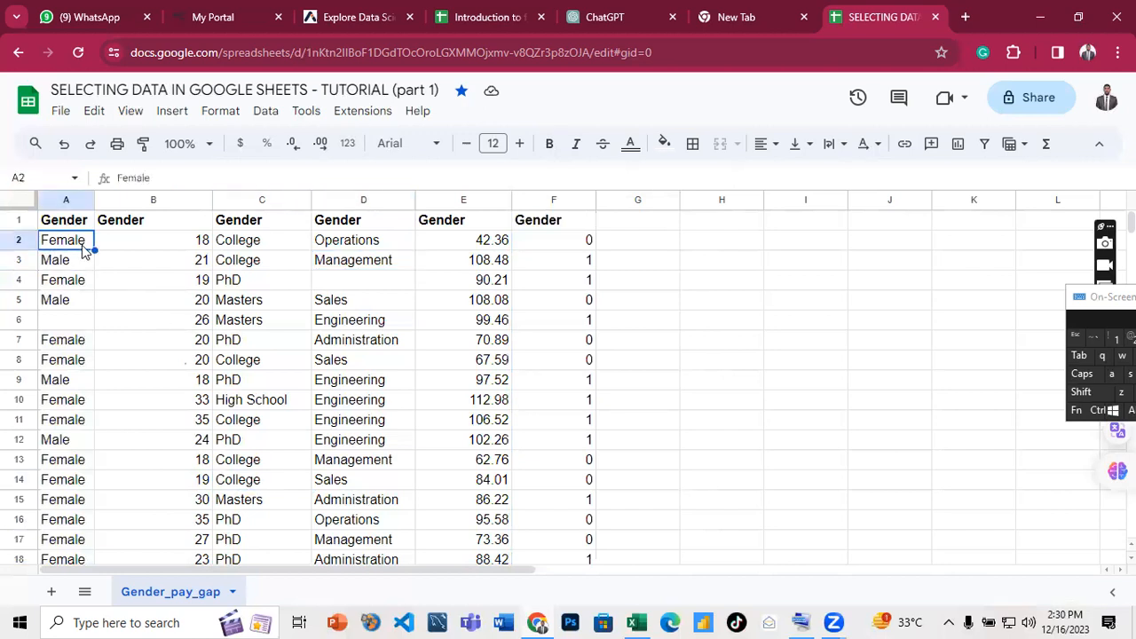
click(877, 391)
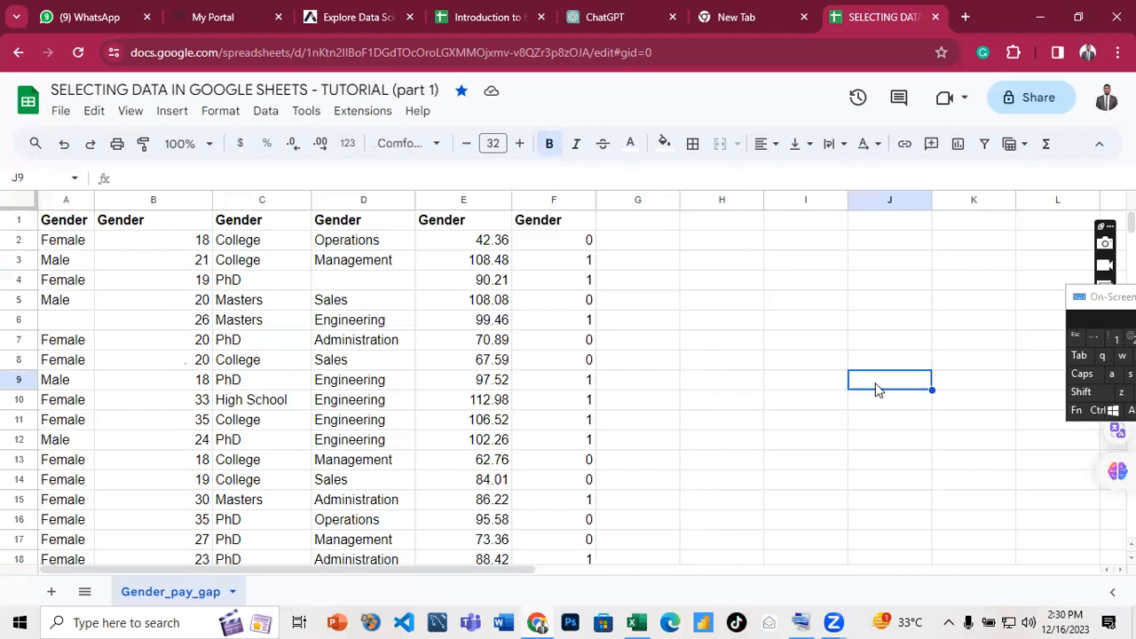
click(879, 357)
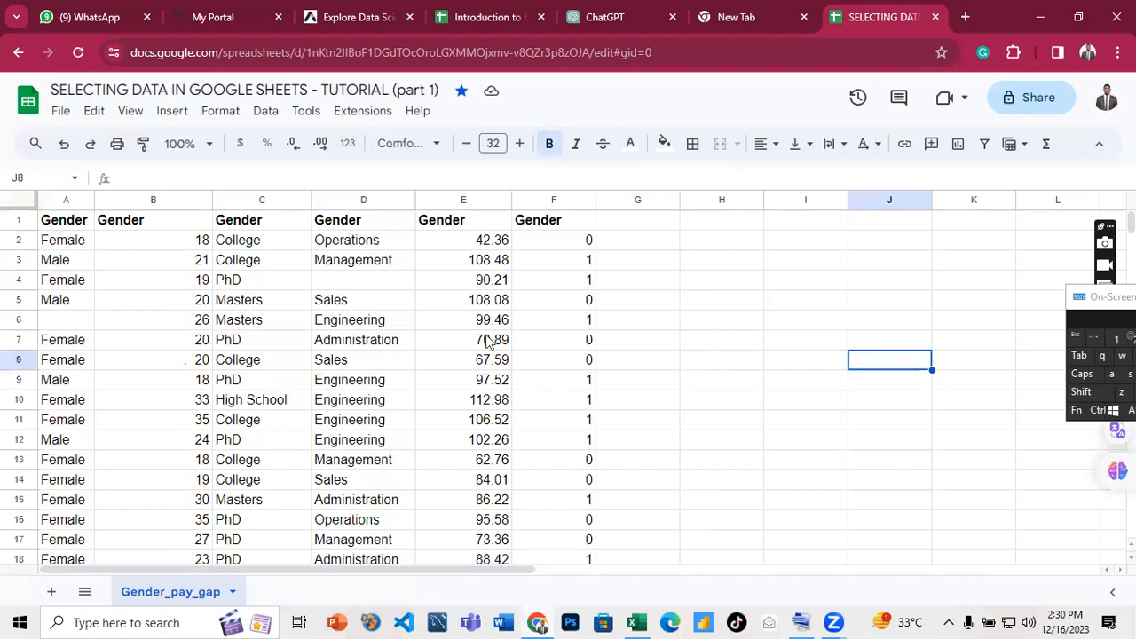
click(75, 248)
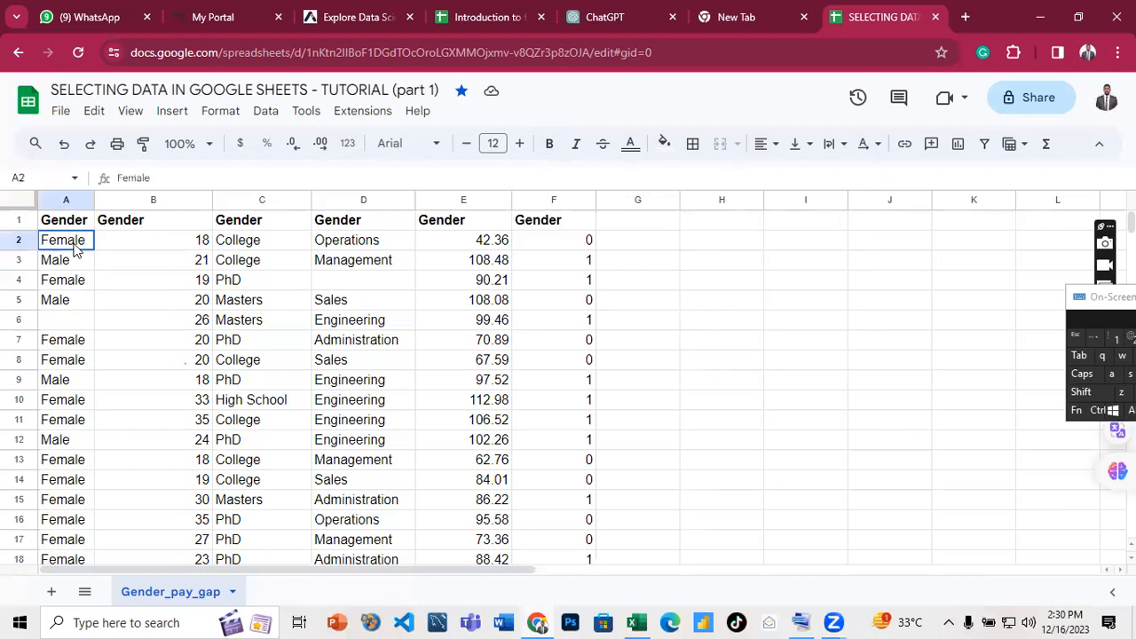
click(233, 444)
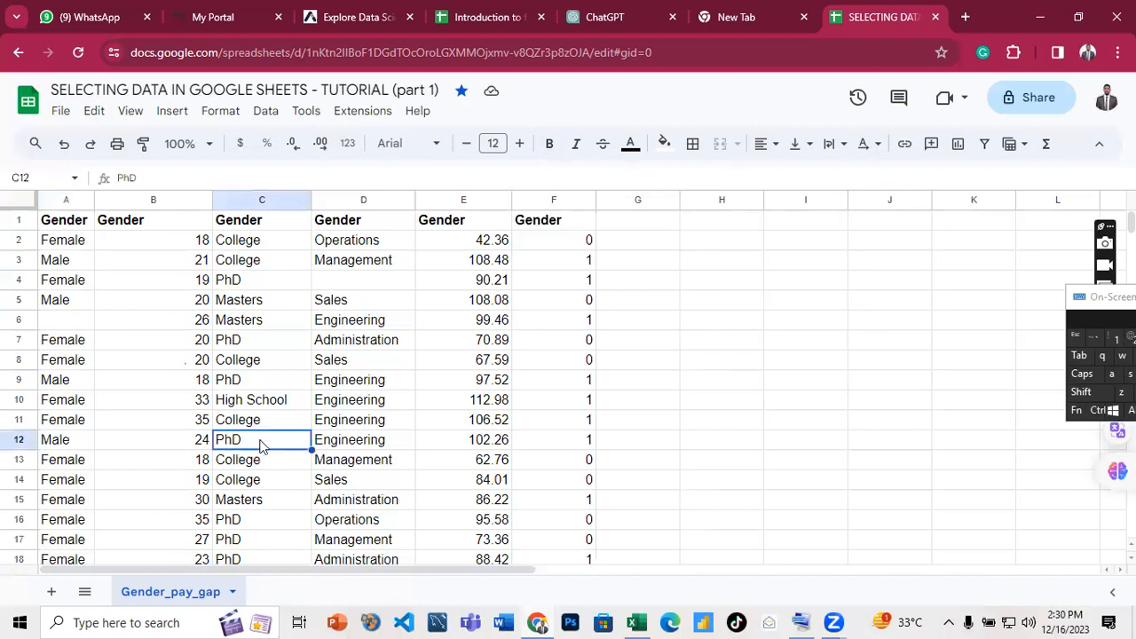
click(577, 322)
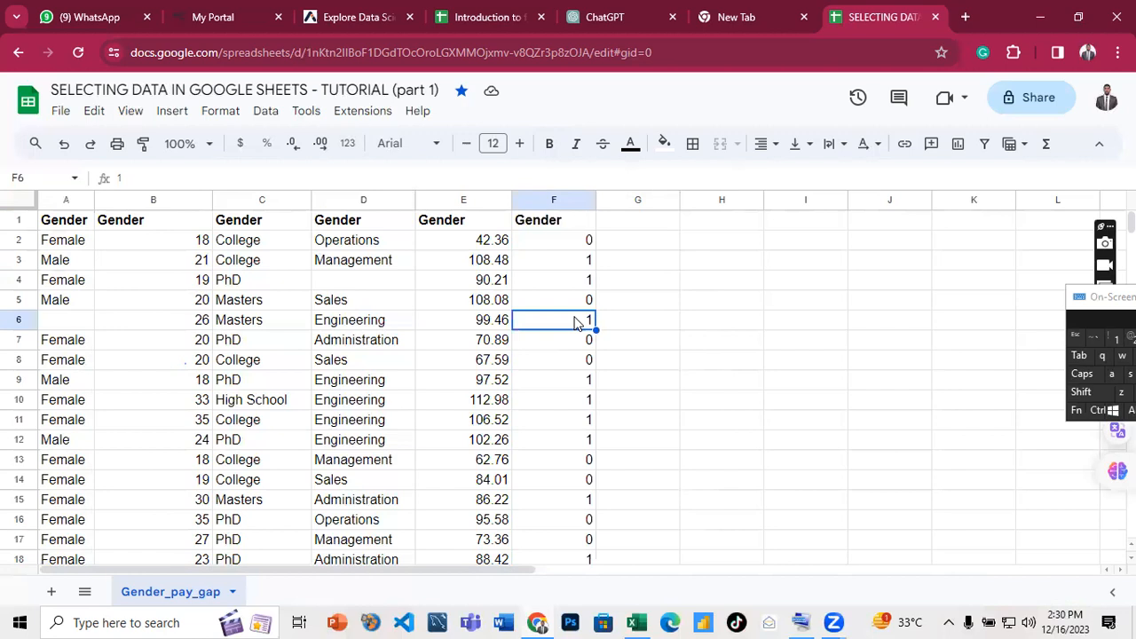
Select the non-adjacent cells A2, C8, E13, F4, B15, D16, D3 and A7 together, and release them by selecting D9 alone
click(76, 245)
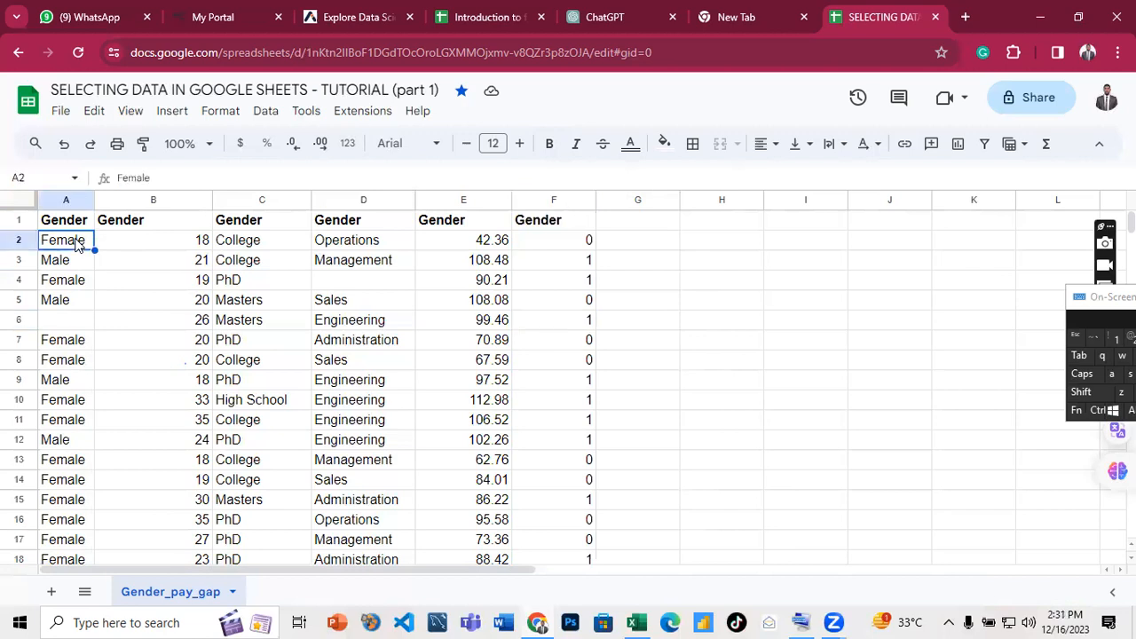
key(ctrl)
ctrl+click(238, 364)
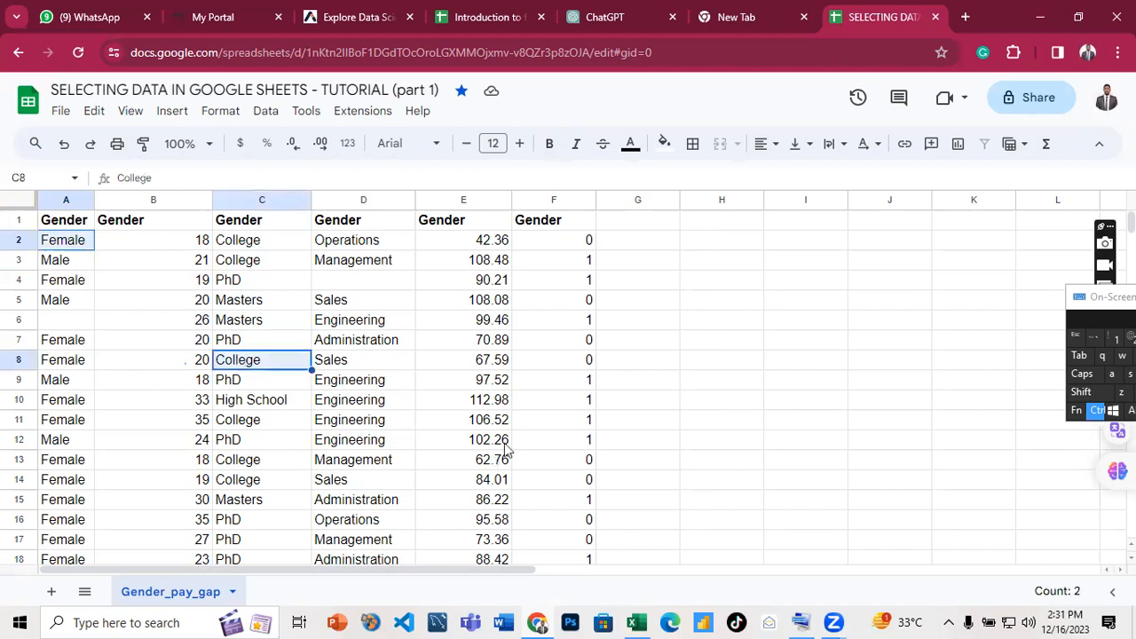
ctrl+click(497, 458)
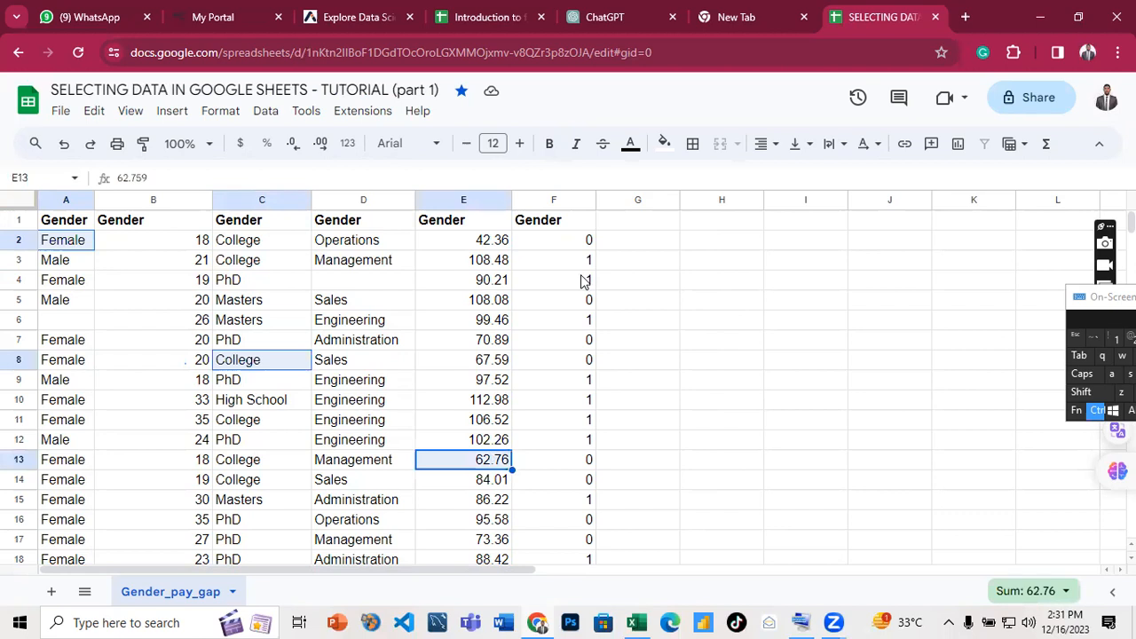
ctrl+click(584, 281)
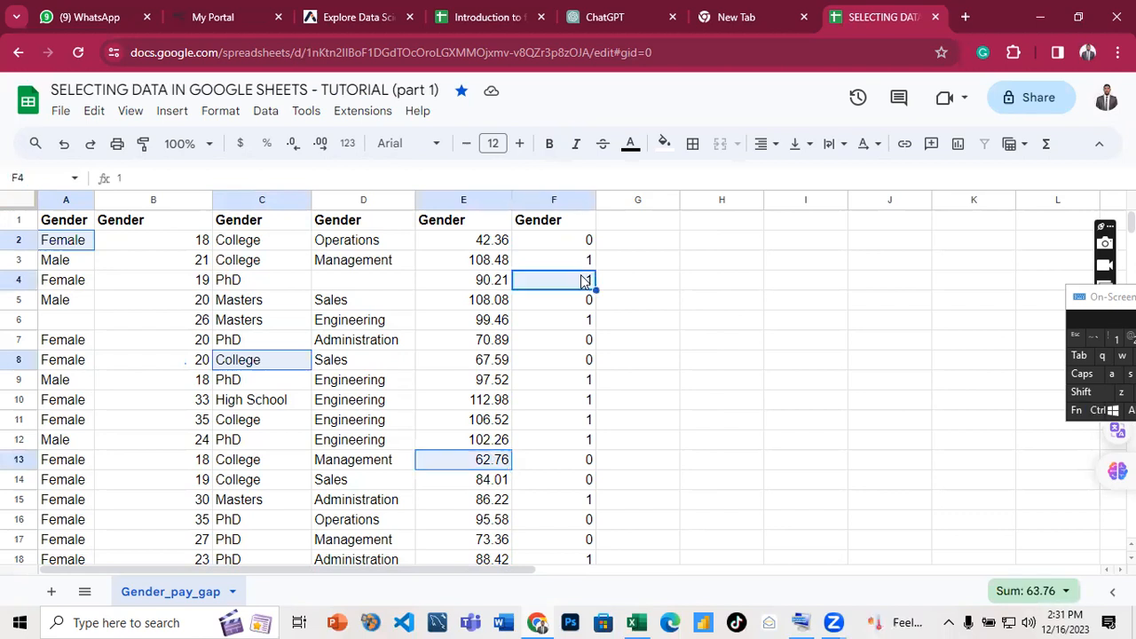
ctrl+click(211, 501)
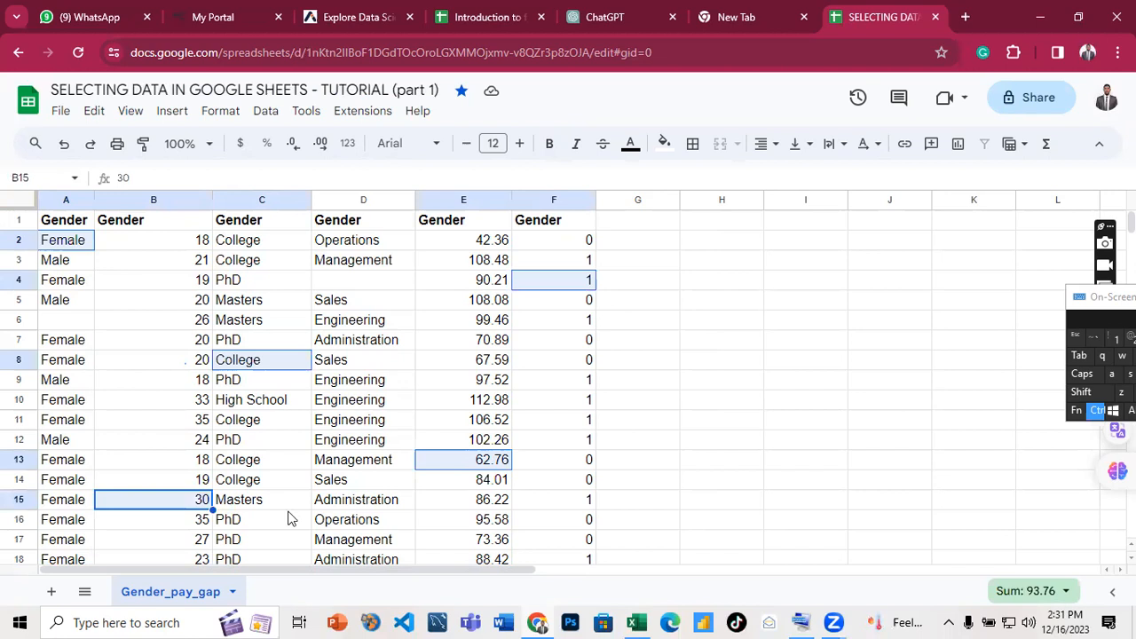
ctrl+click(347, 528)
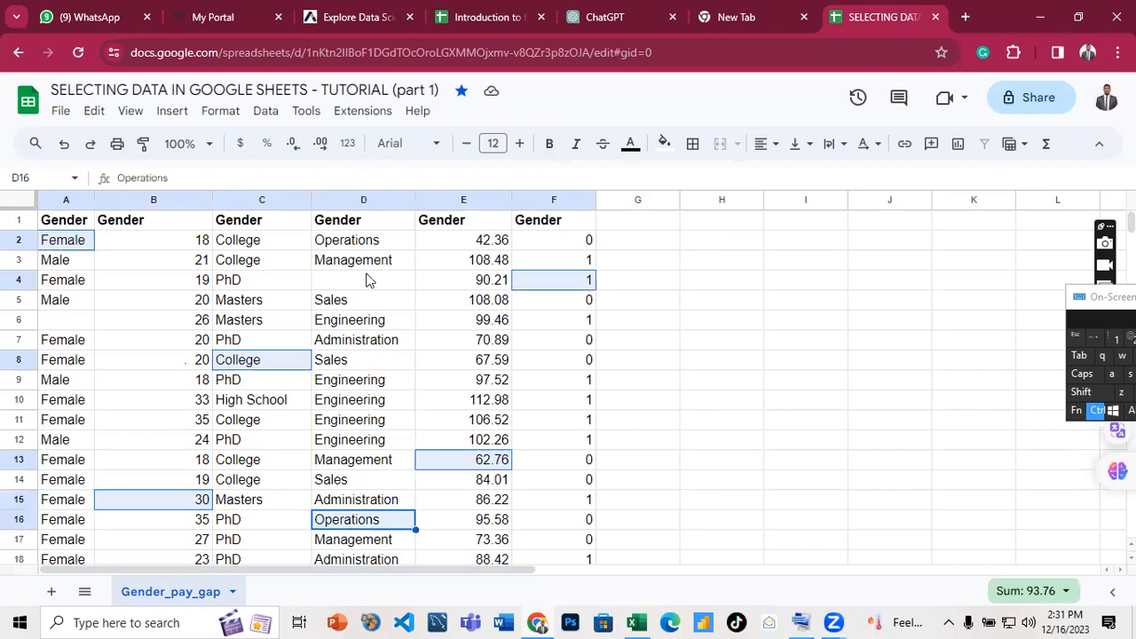
ctrl+click(370, 269)
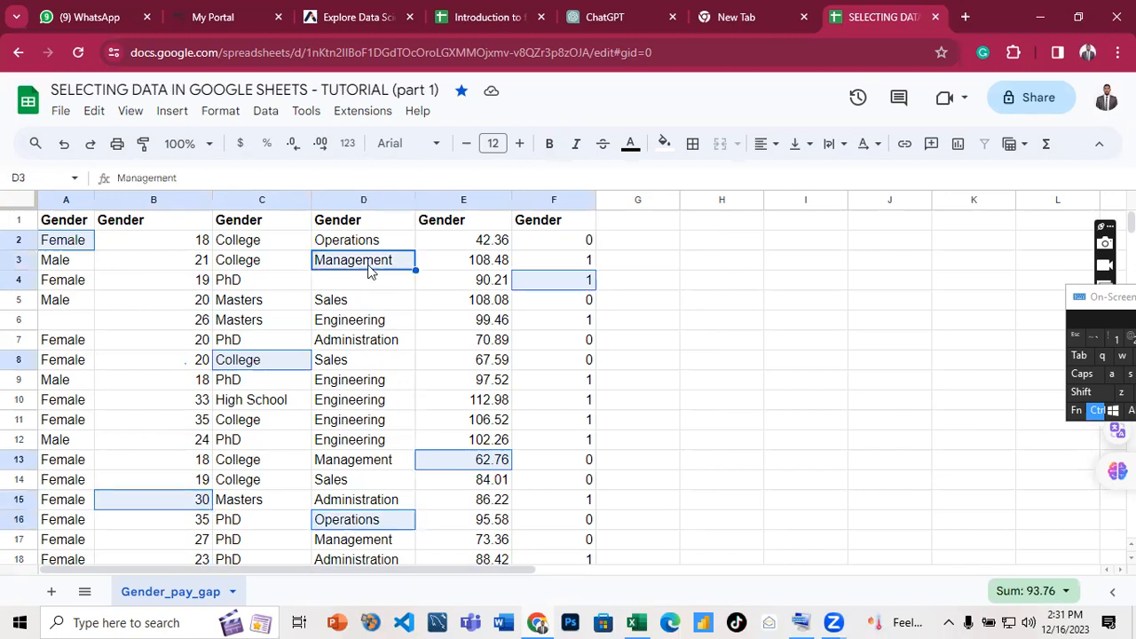
ctrl+click(63, 347)
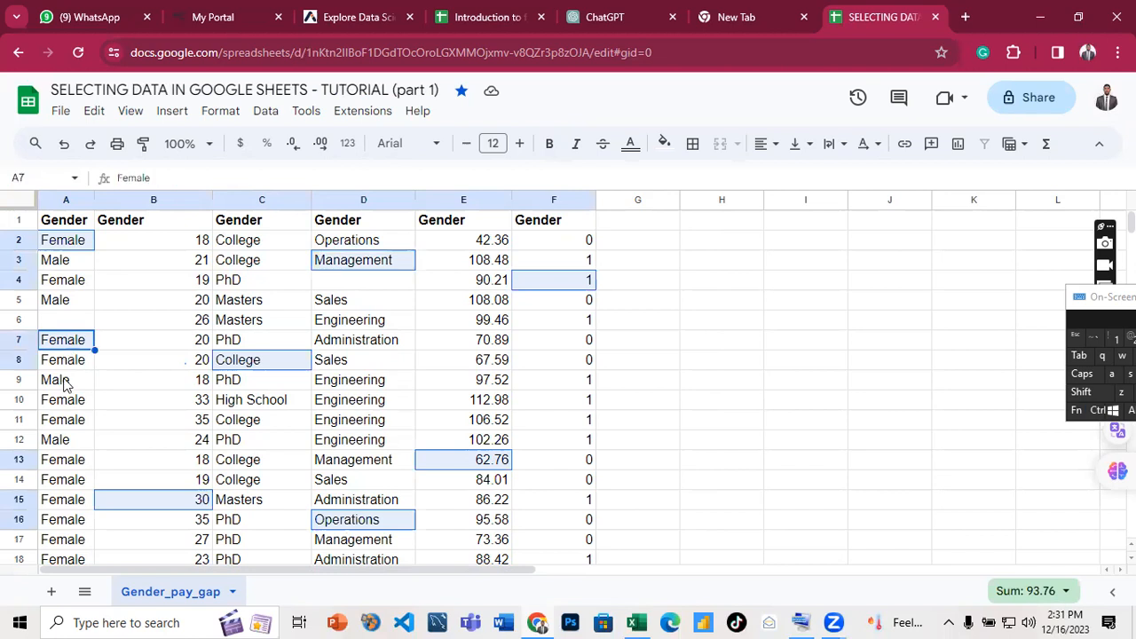
click(64, 382)
click(266, 400)
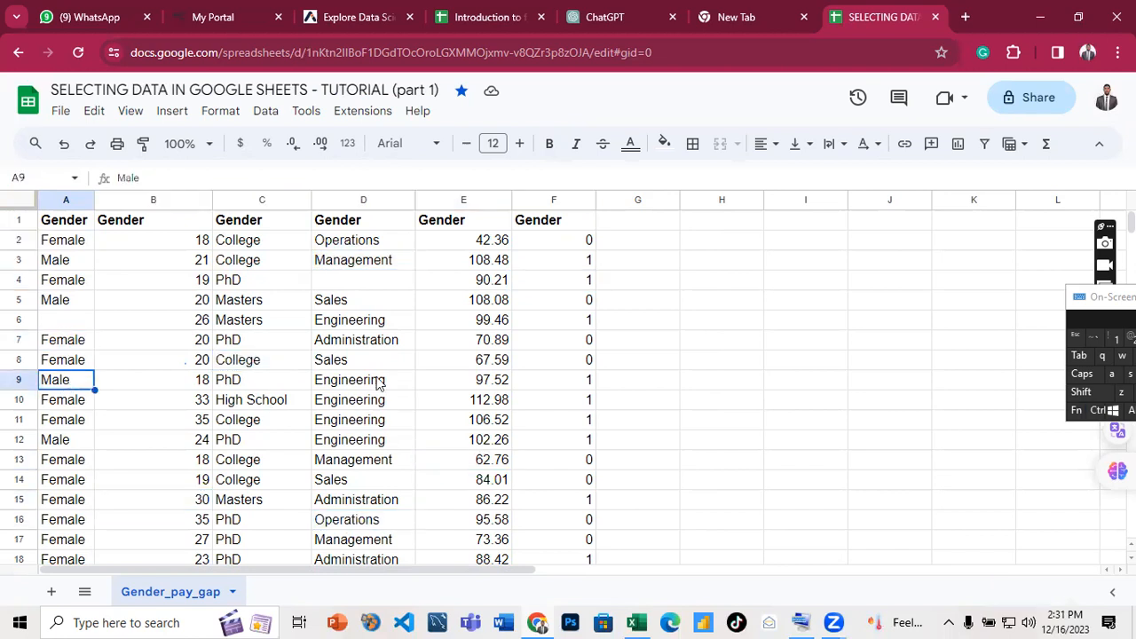
click(378, 382)
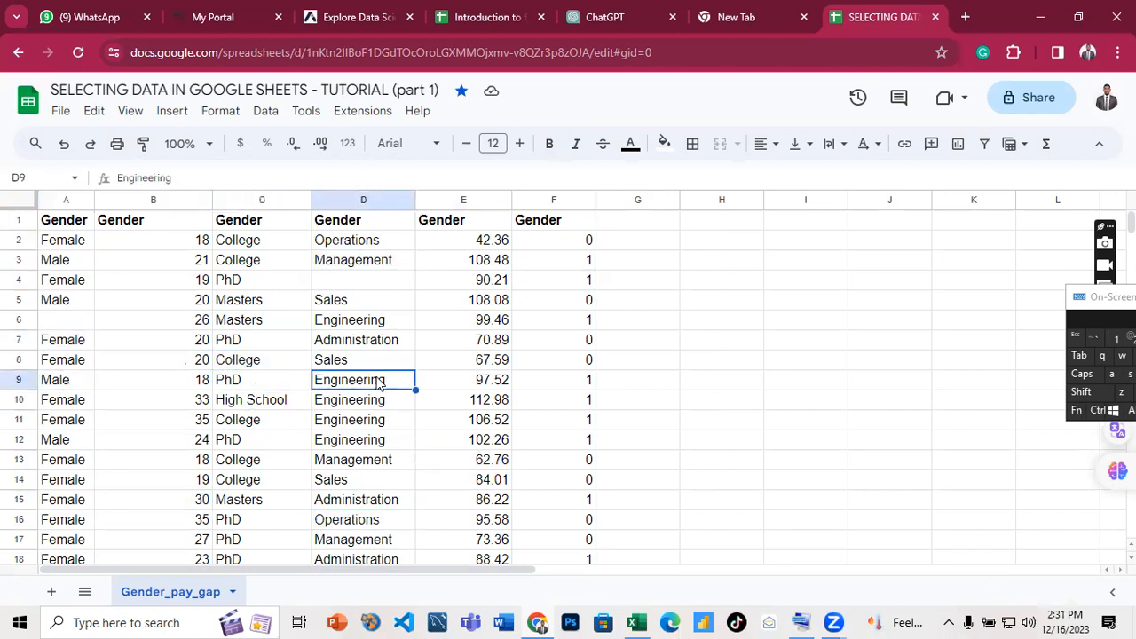
Select the column E data range E1:E20 starting from cell E5, and select the whole of column B
click(502, 302)
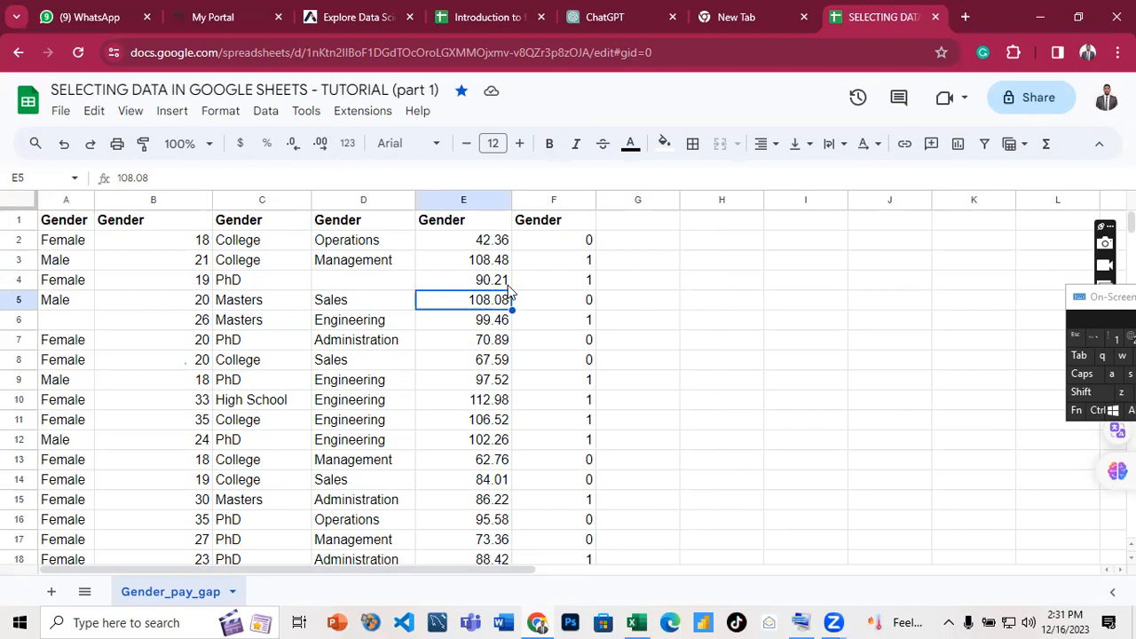
key(ctrl)
key(ctrl+space)
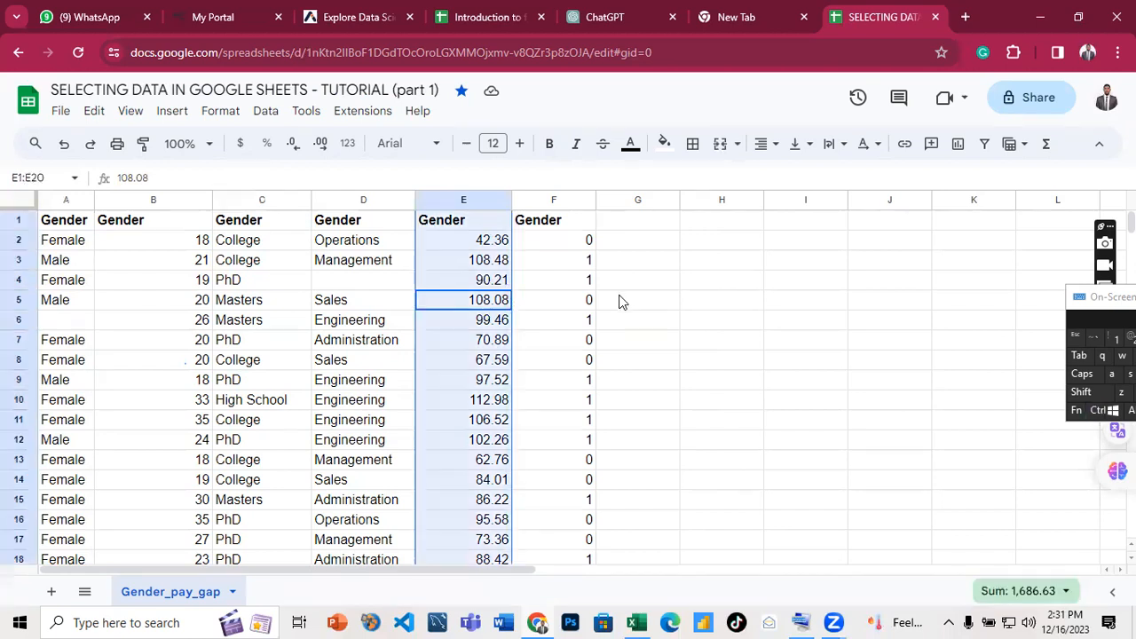
click(619, 301)
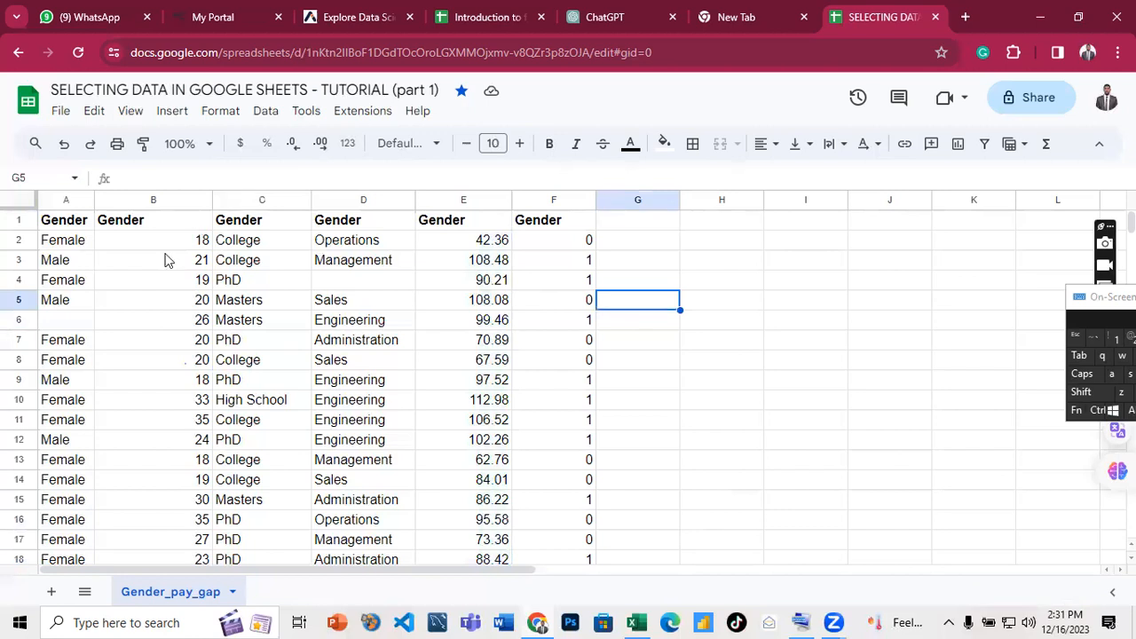
click(173, 196)
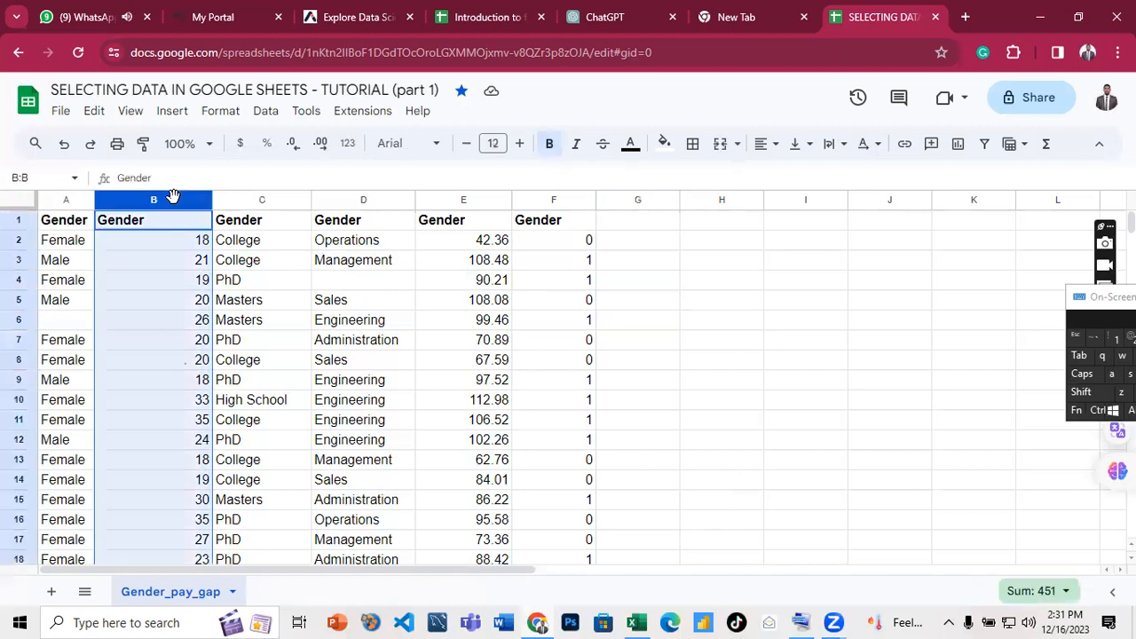
Select the column C data range C1:C20 starting from cell C18, and release it by selecting the empty cell D21
click(247, 246)
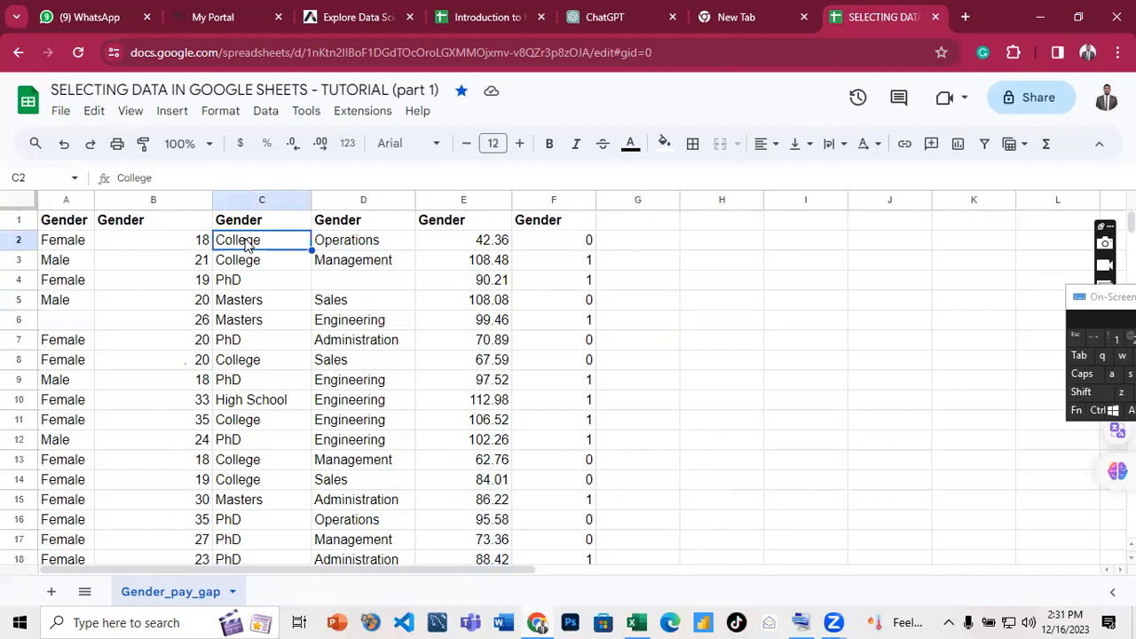
scroll(238, 353, down, 3)
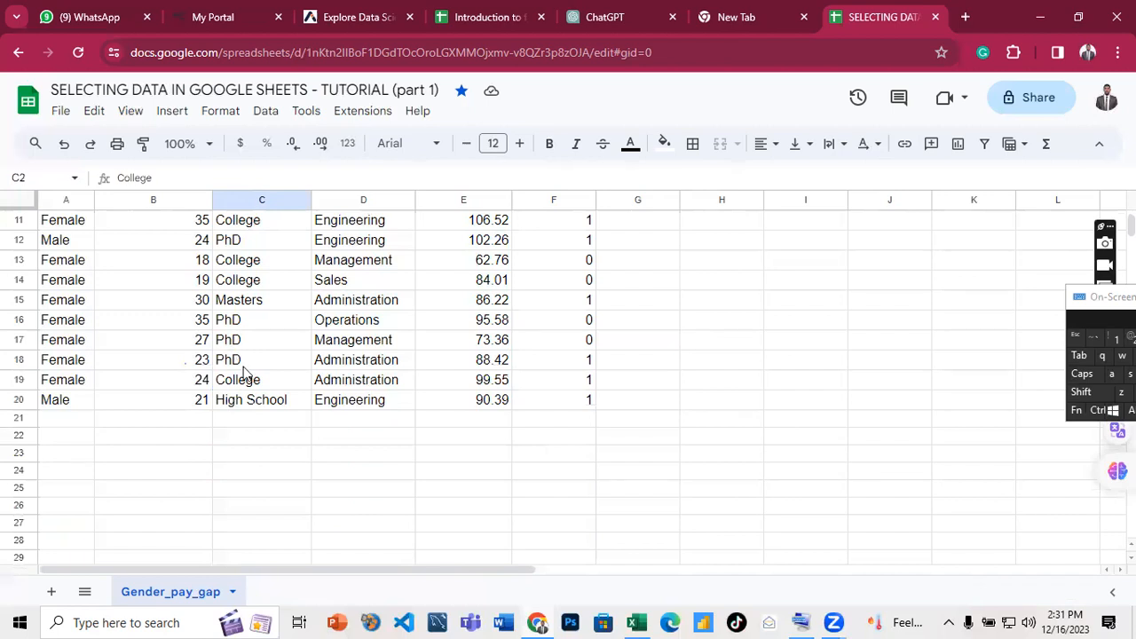
click(243, 365)
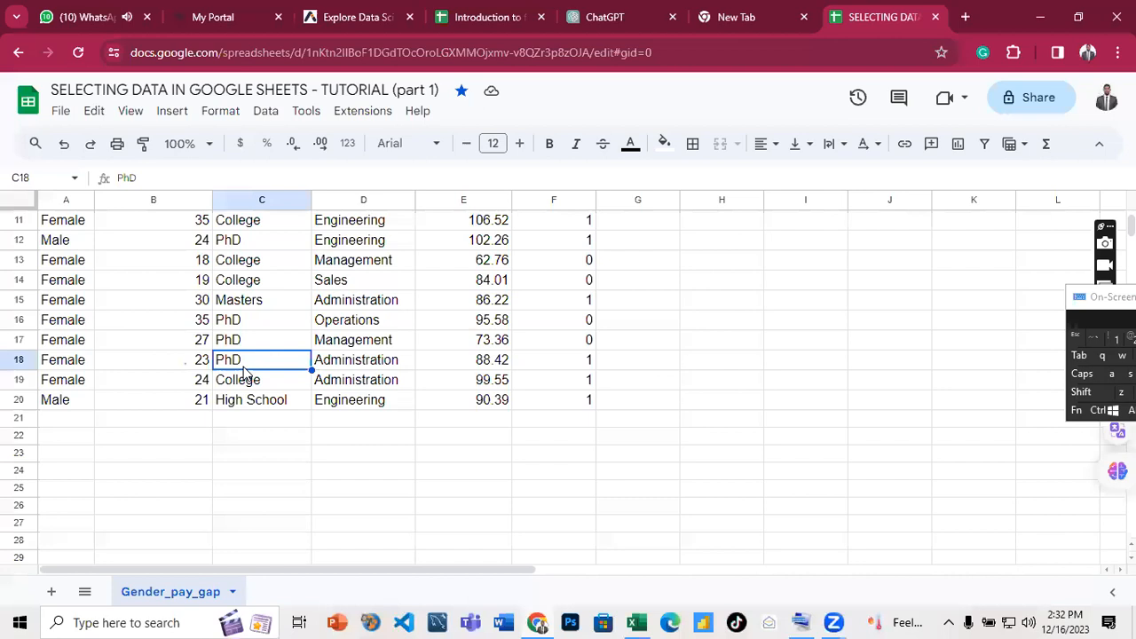
key(ctrl+space)
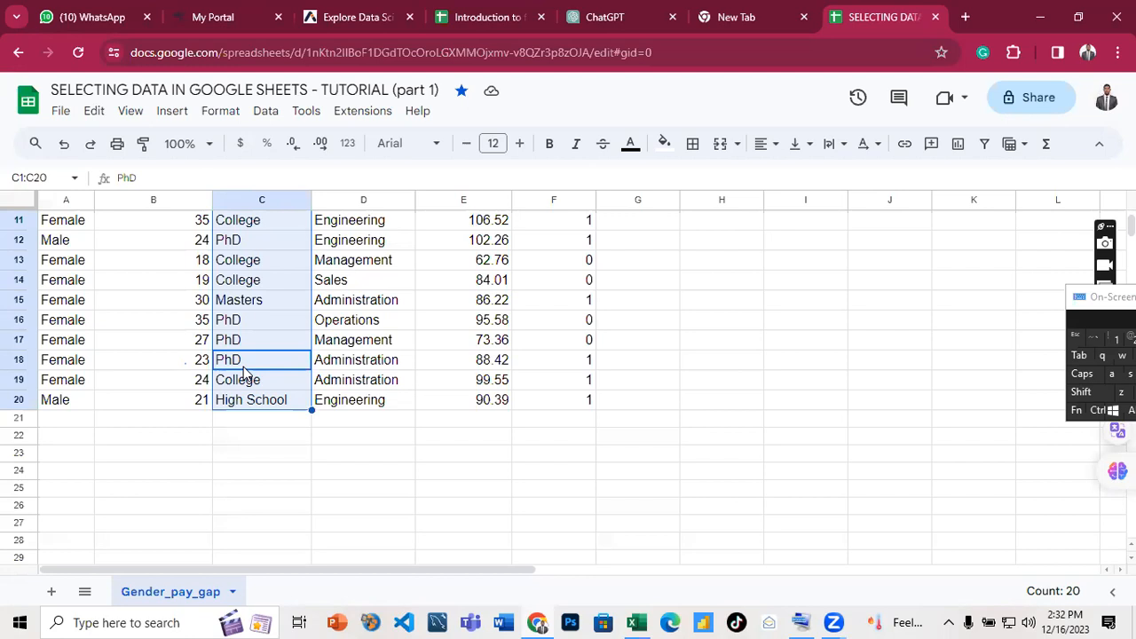
click(395, 424)
scroll(395, 424, up, 4)
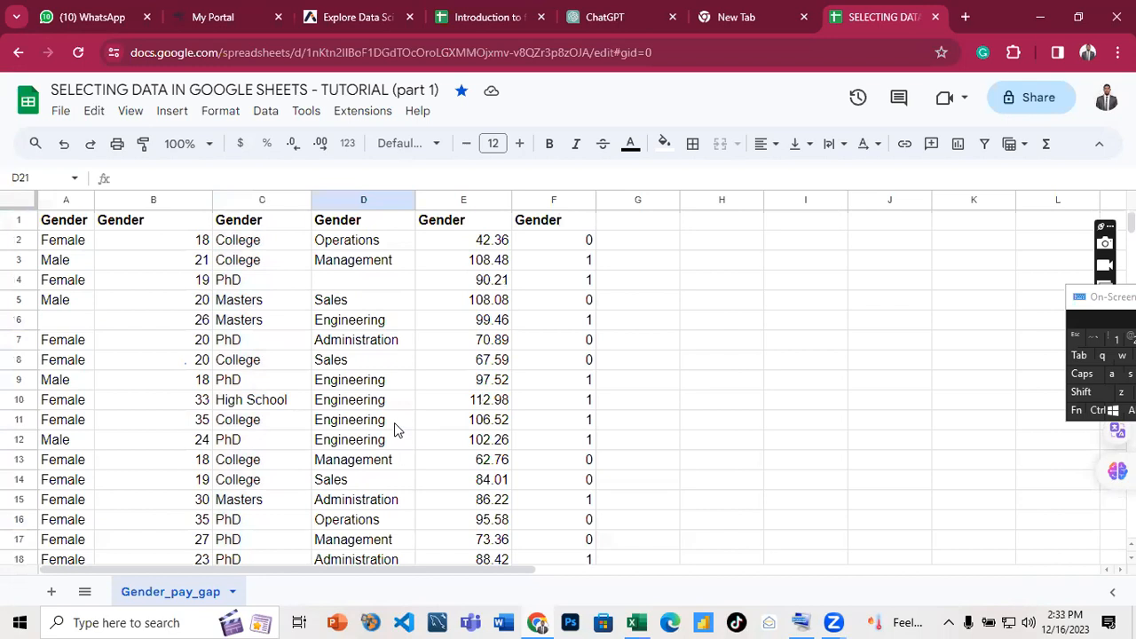
click(403, 367)
click(347, 404)
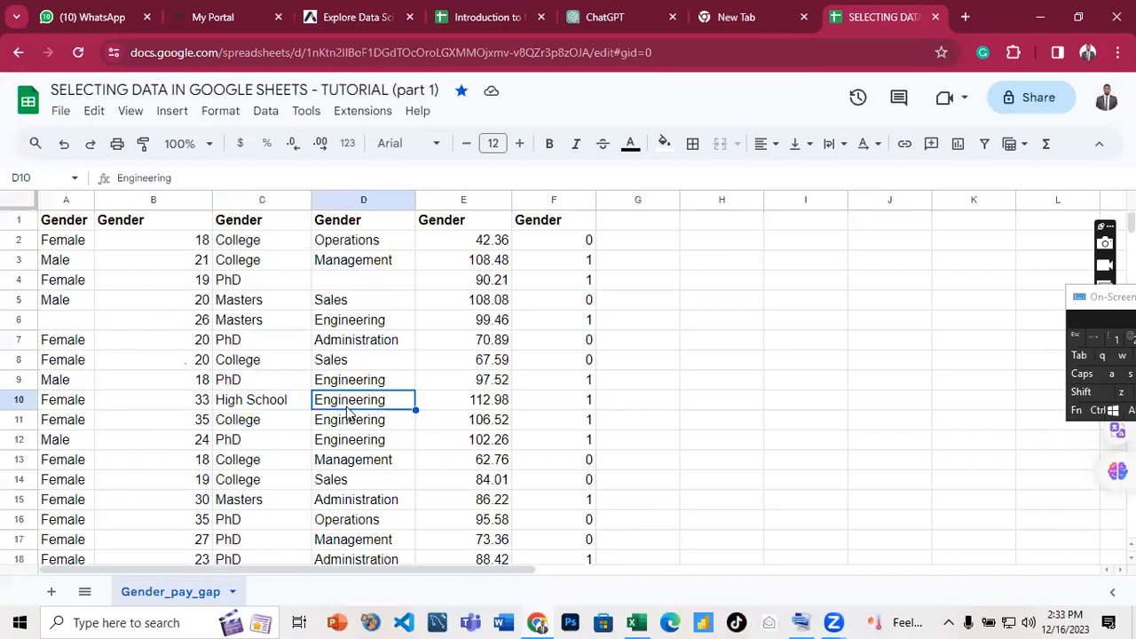
click(255, 348)
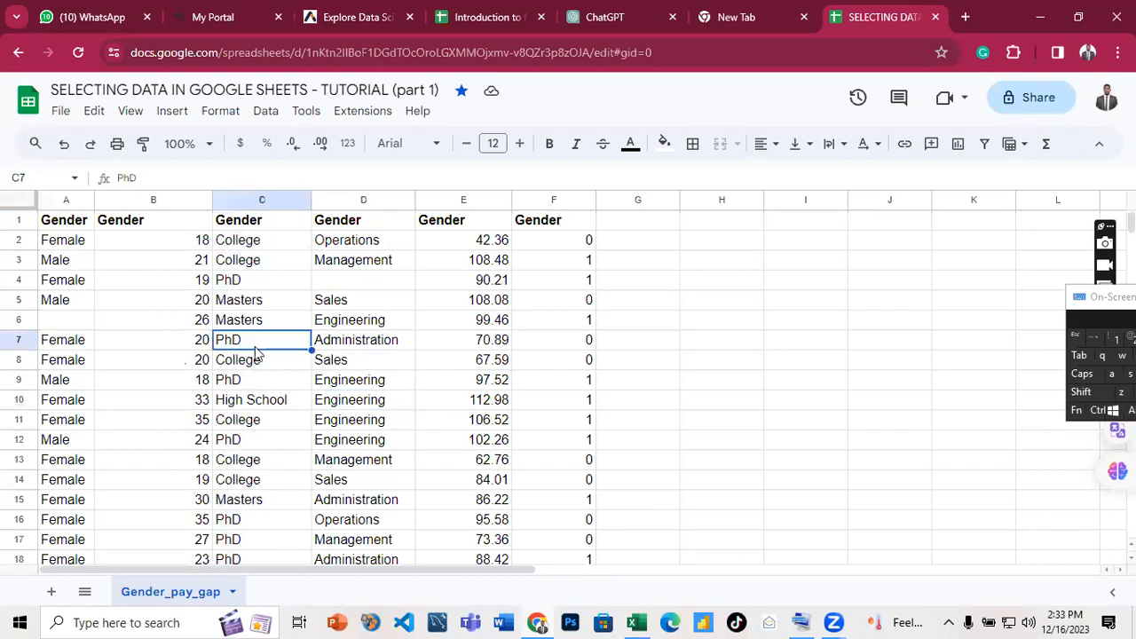
Enter the text MERGING CELLS in the empty cell I6
click(777, 327)
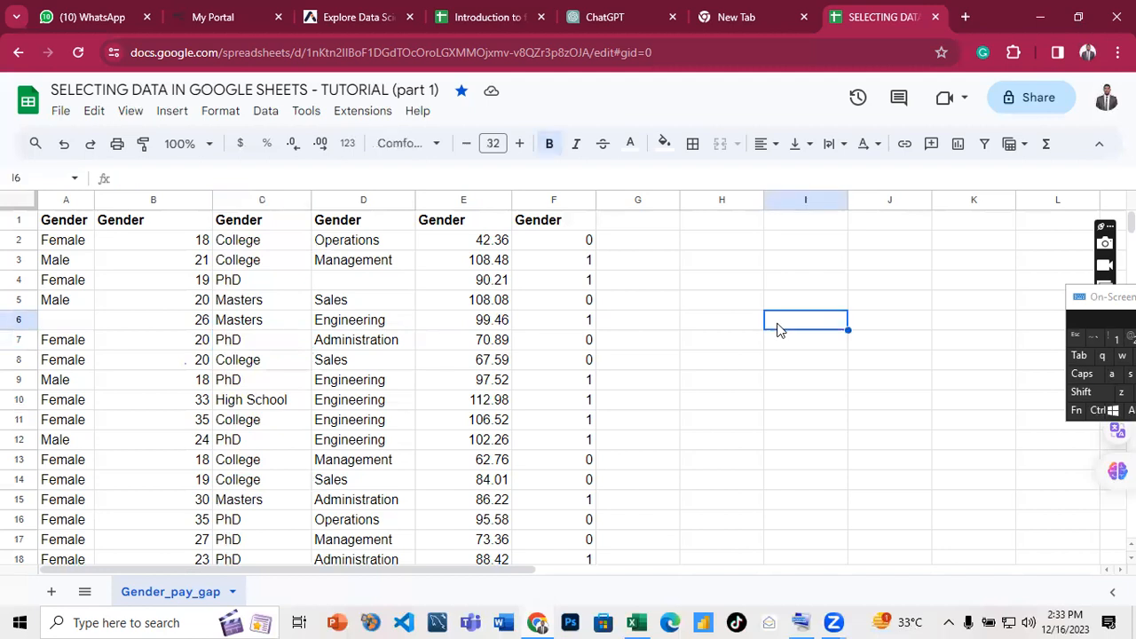
key(Caps_Lock)
double_click(777, 326)
text(MER)
double_click(793, 326)
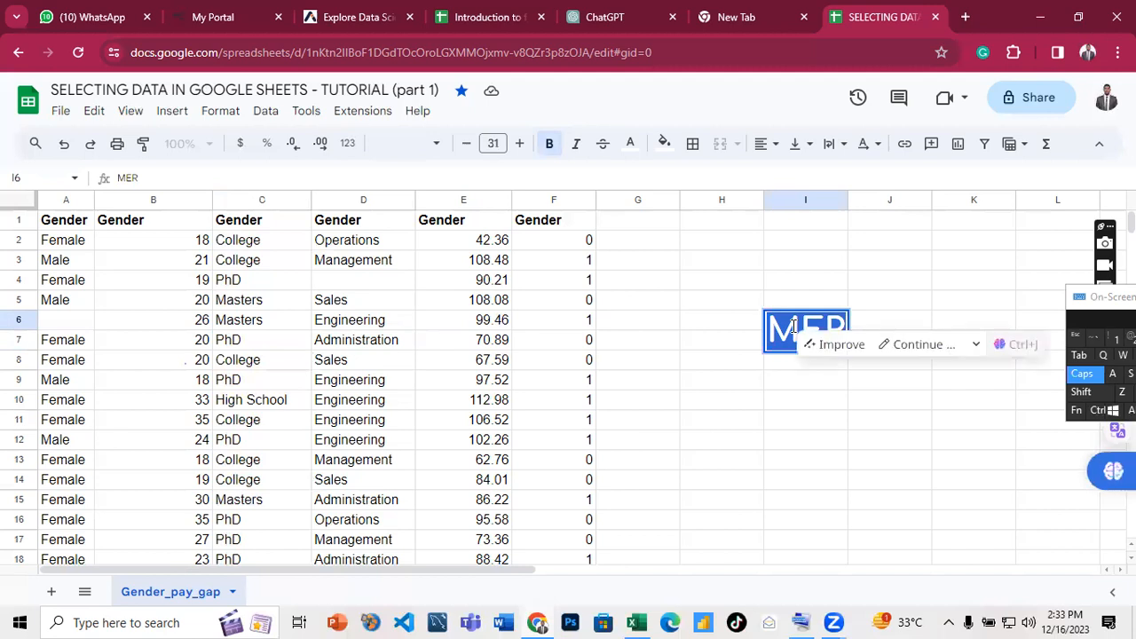
key(BackSpace)
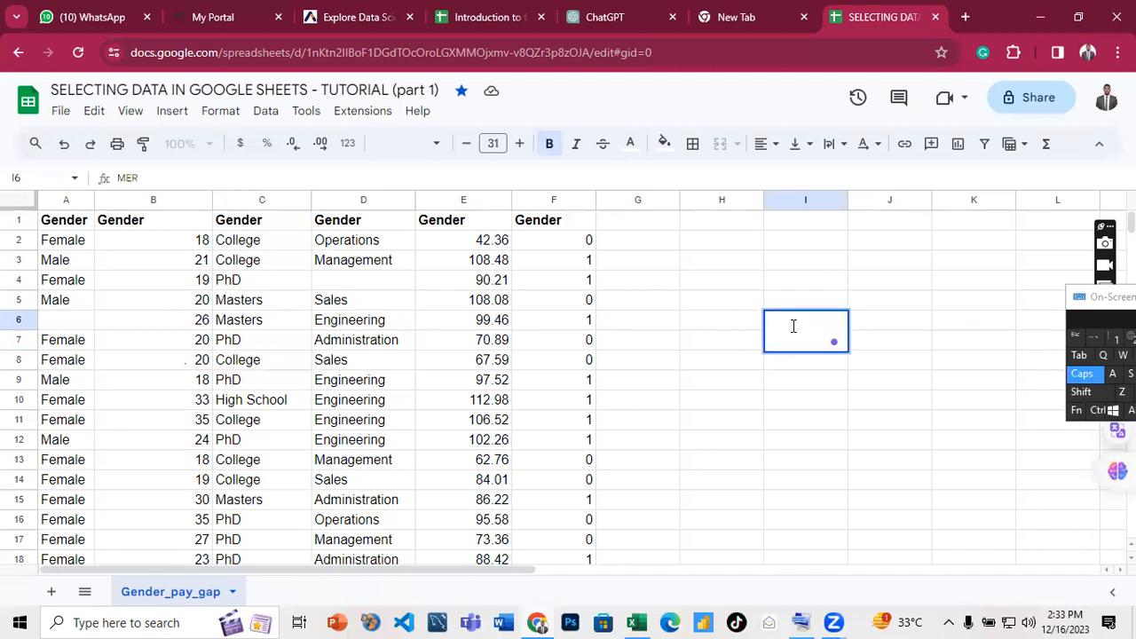
text(GIN)
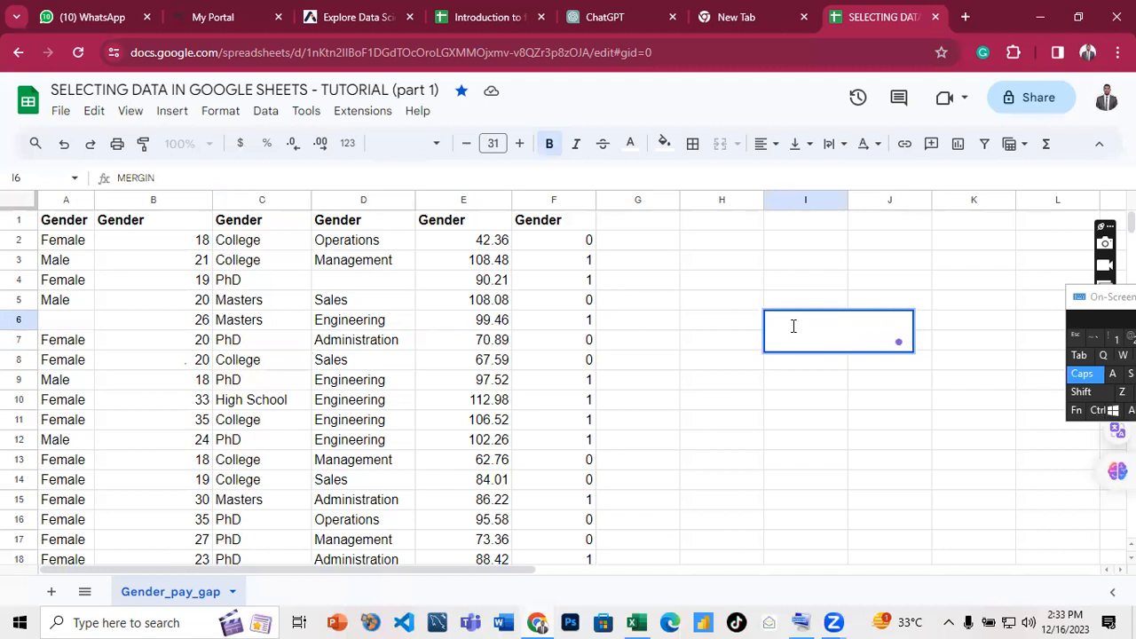
text(G C)
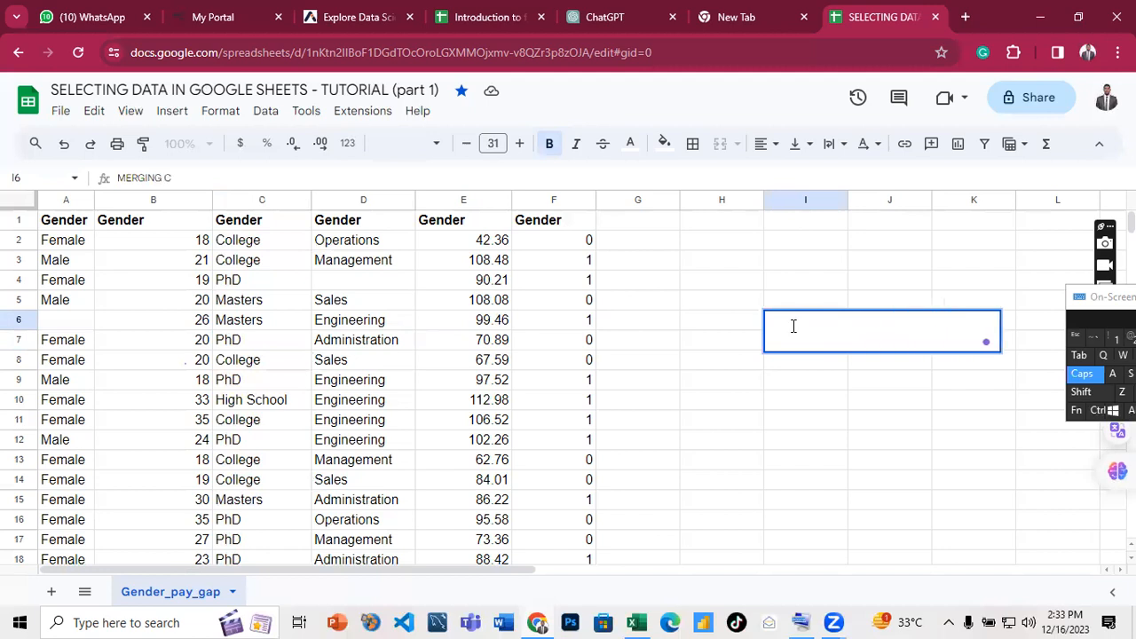
text(ELLS)
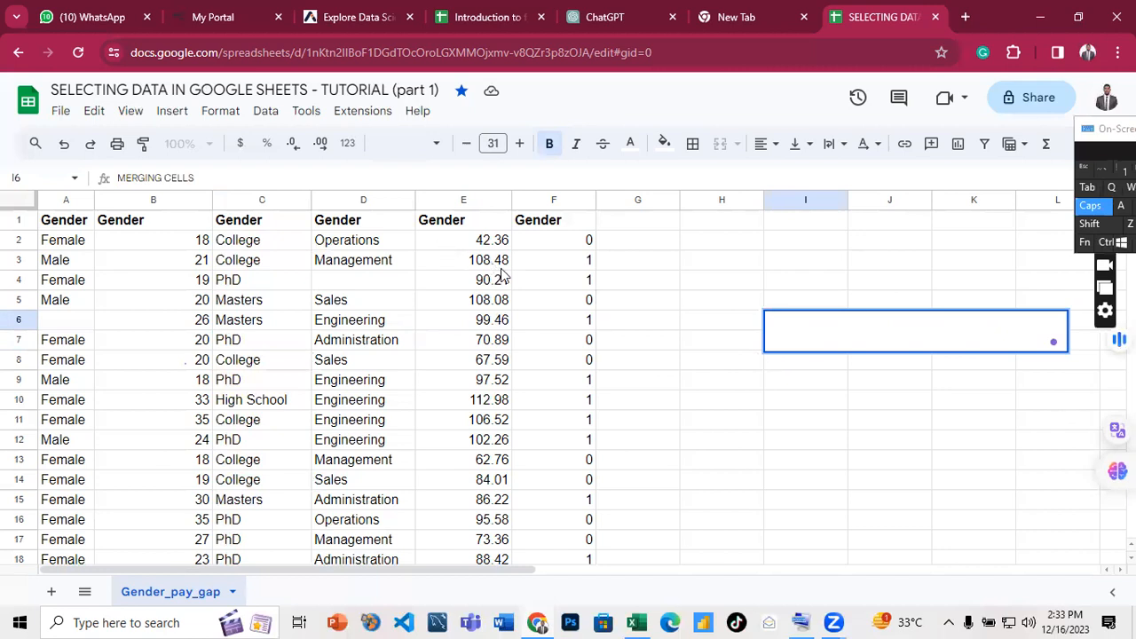
Commit the cell I6 entry by selecting E2:E3, undo that entry, and select the empty cell G3
drag(490, 244, 501, 267)
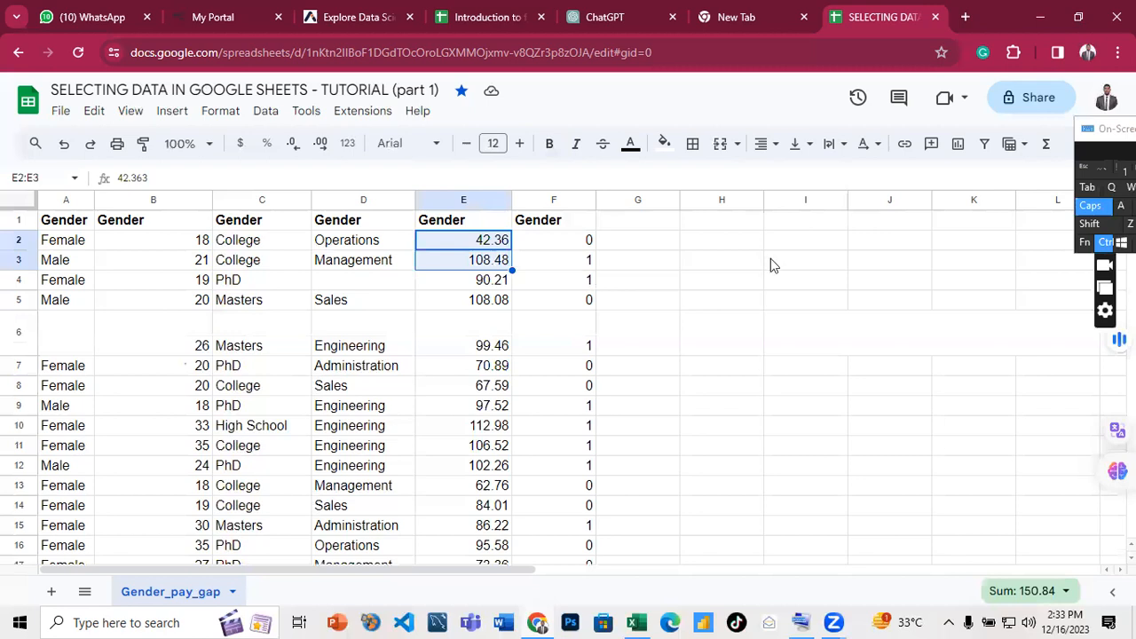
key(ctrl+z)
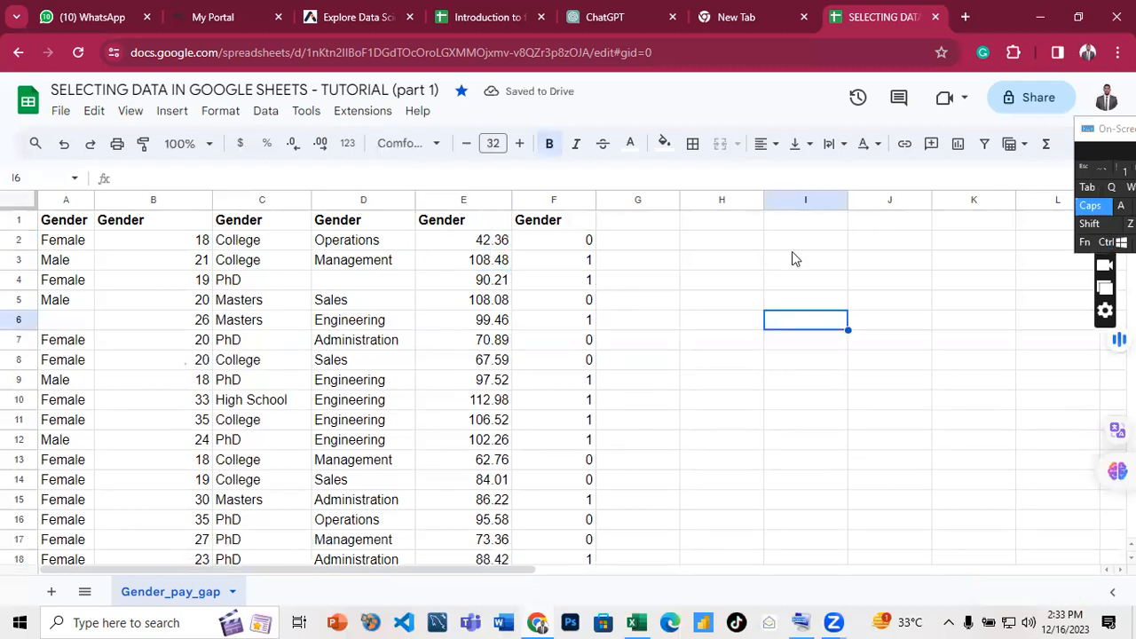
click(673, 264)
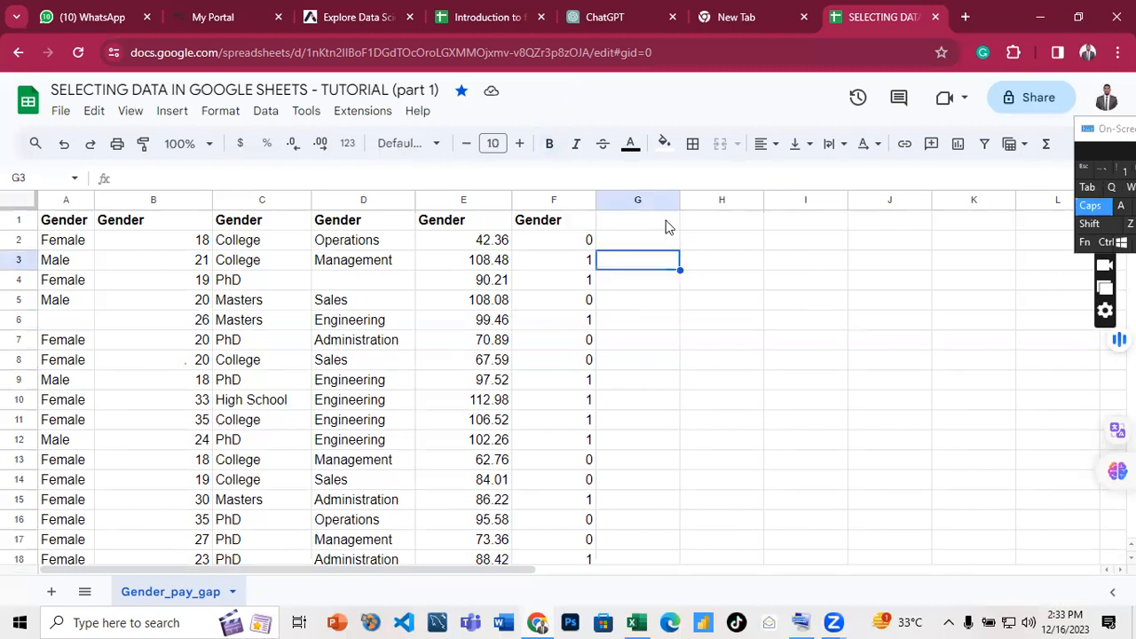
Enter the text UNIVERSITY OF GHANA in cell G1, beside the last Gender heading
click(667, 224)
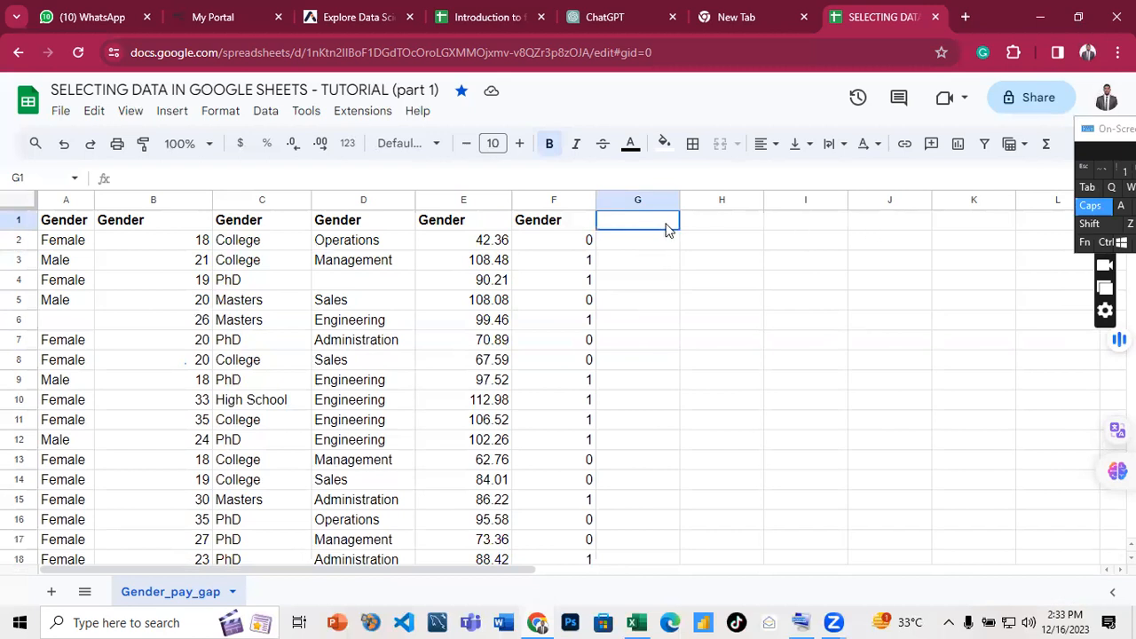
drag(669, 225, 710, 233)
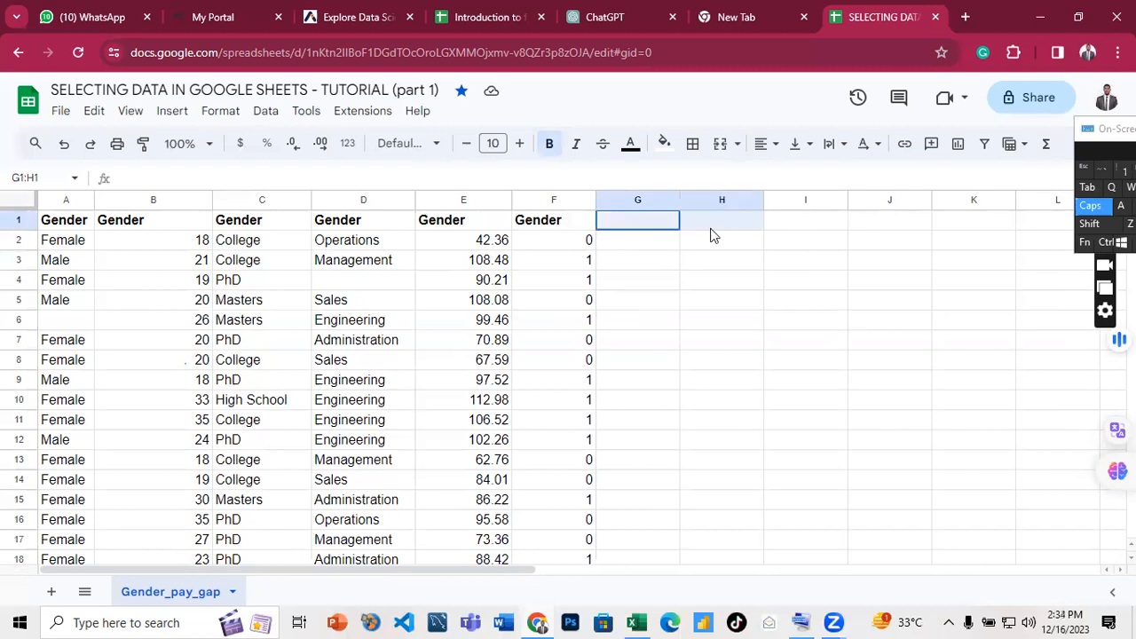
click(662, 227)
text(UN)
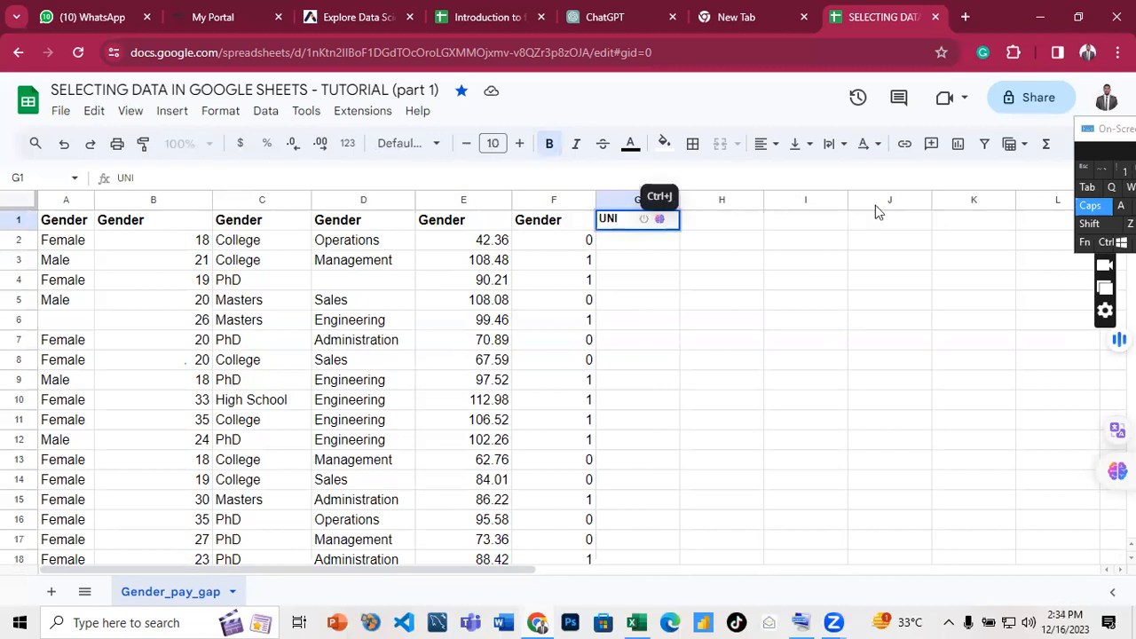
text(I)
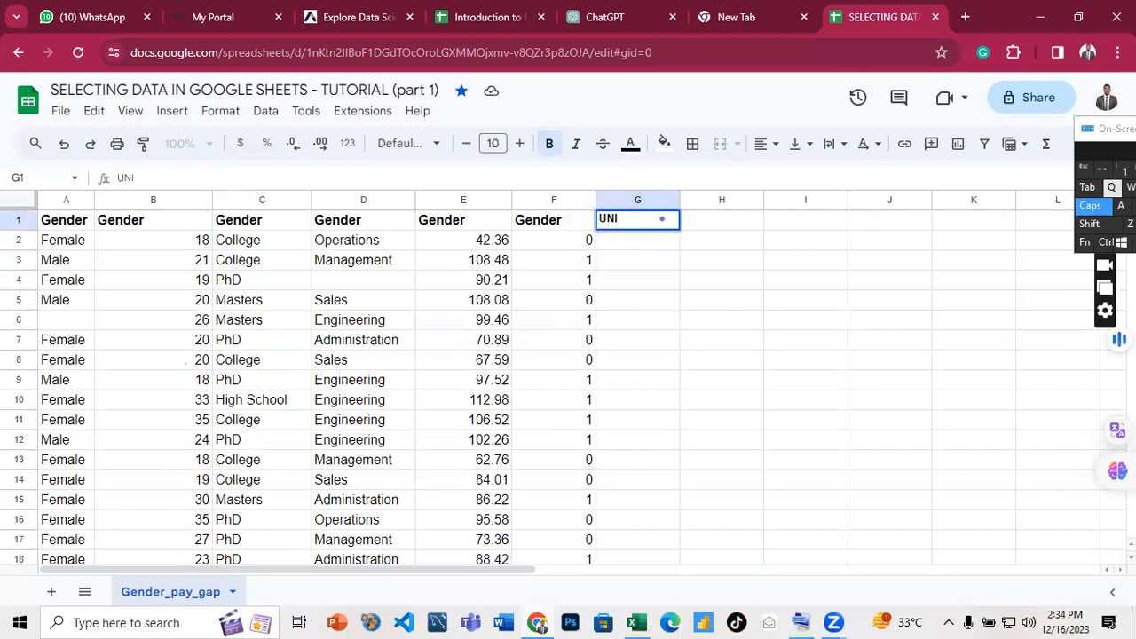
click(941, 133)
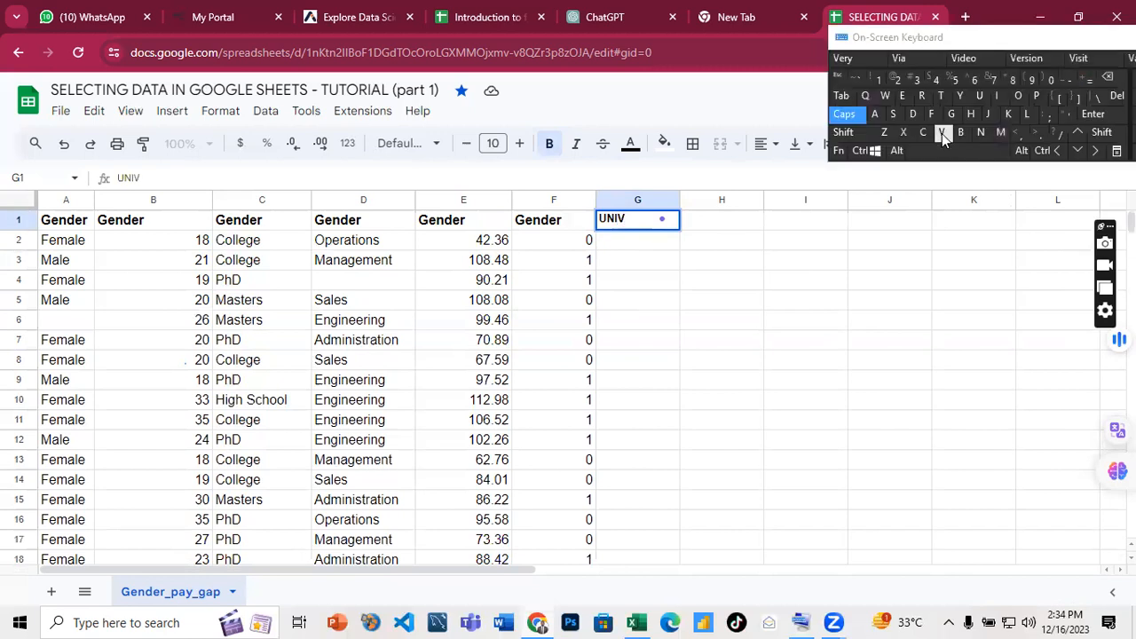
text(ERSITY OG)
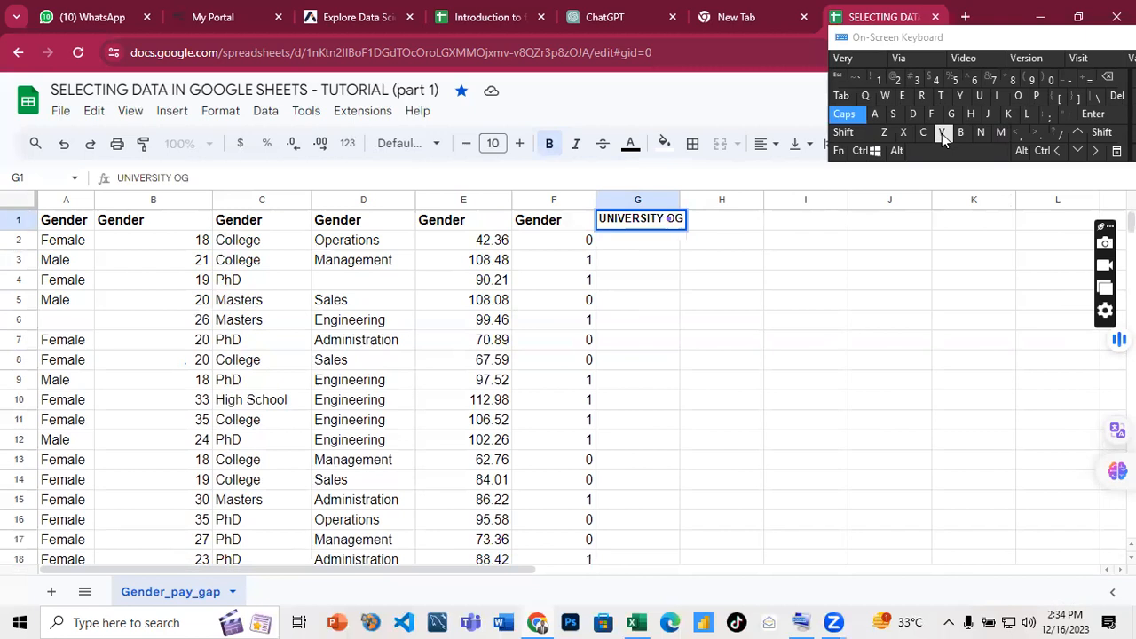
key(BackSpace)
click(934, 120)
text(GHA)
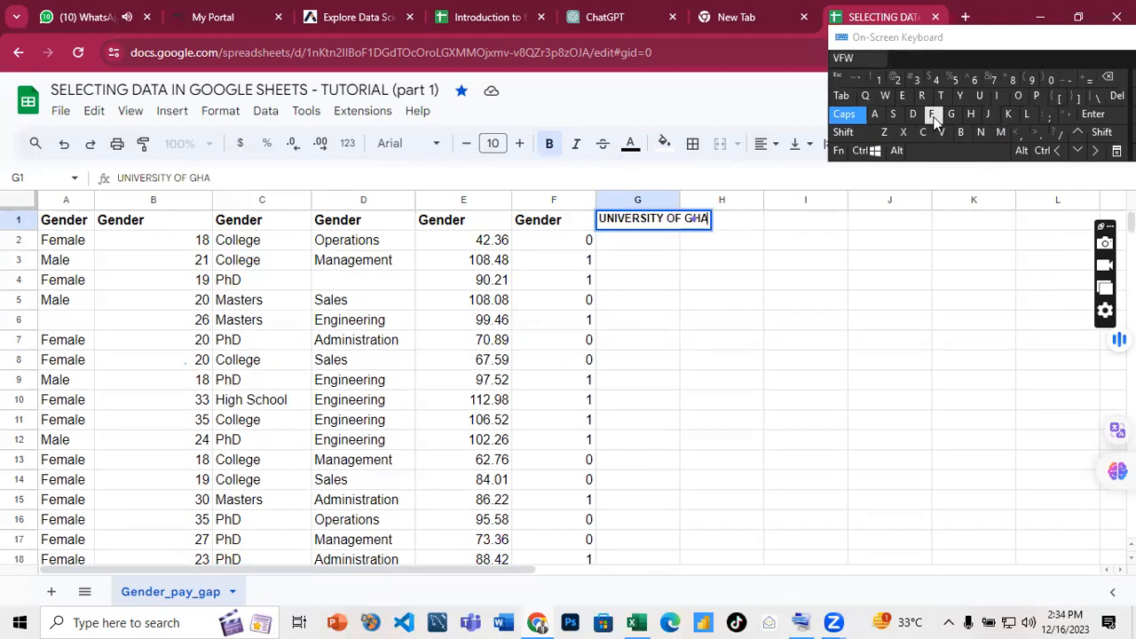
text(NA)
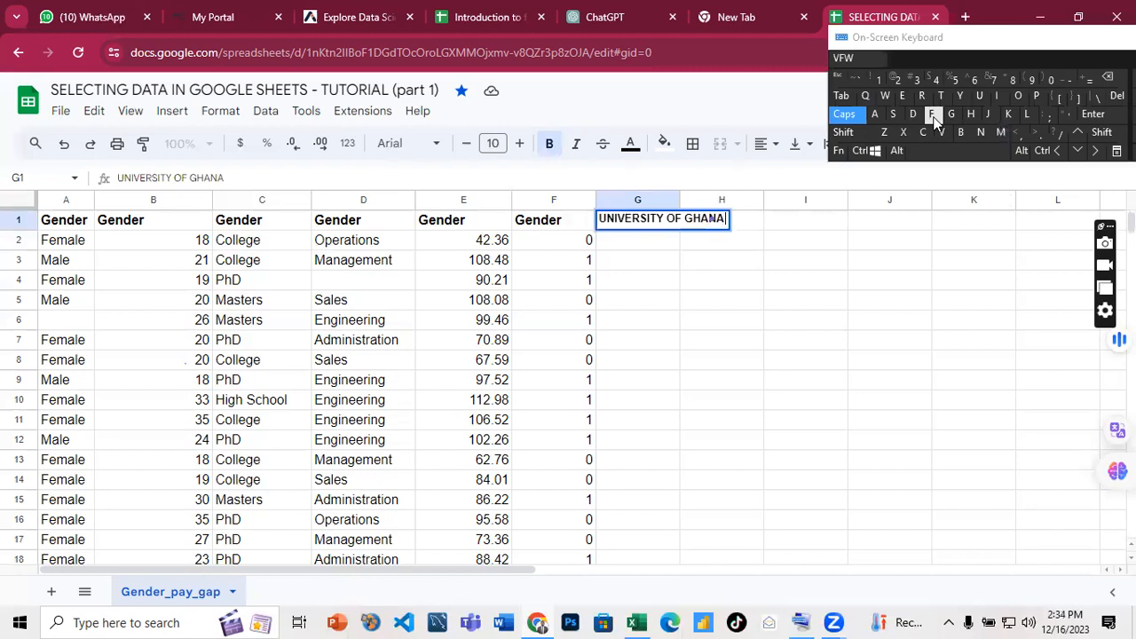
key(Return)
Enter G in cell H1 beside the UNIVERSITY OF GHANA text, and undo that entry
click(872, 226)
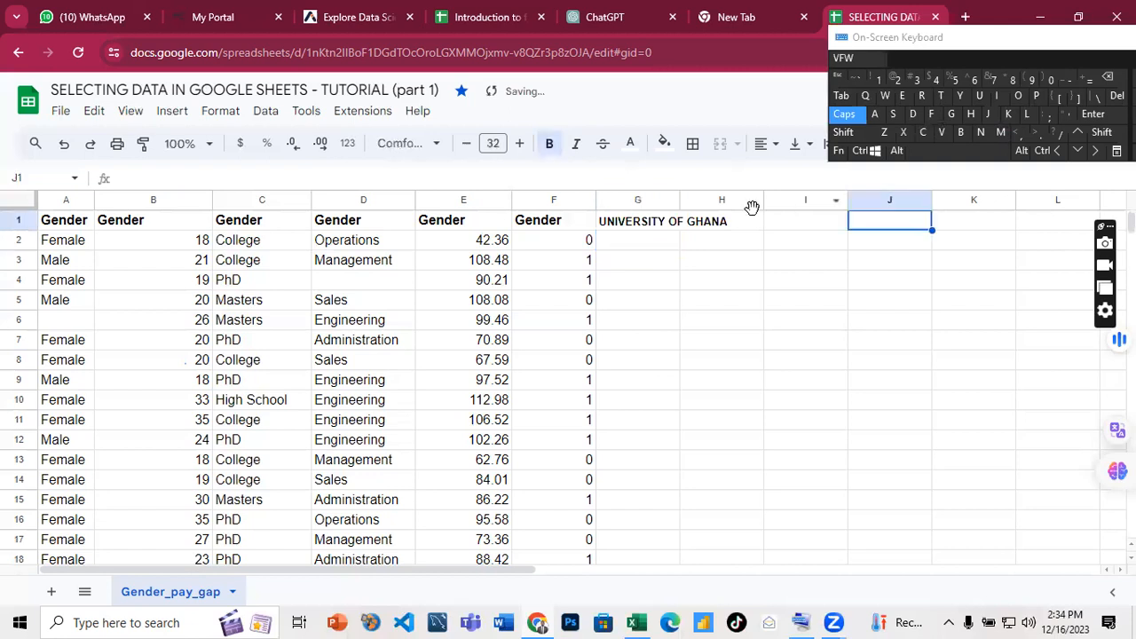
click(723, 229)
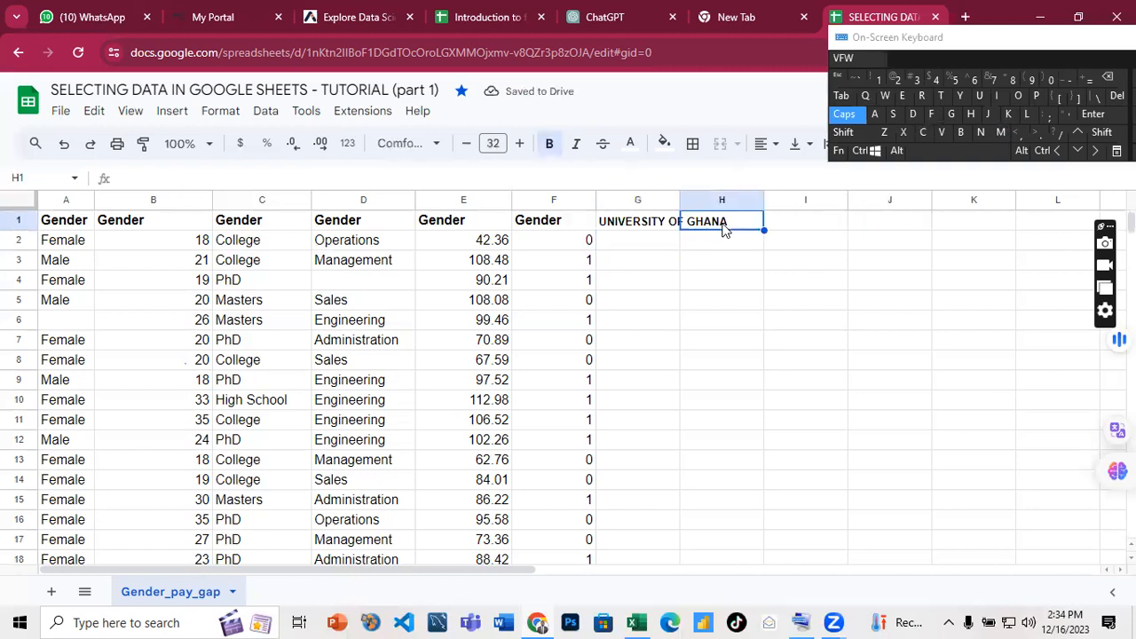
text(G)
click(749, 308)
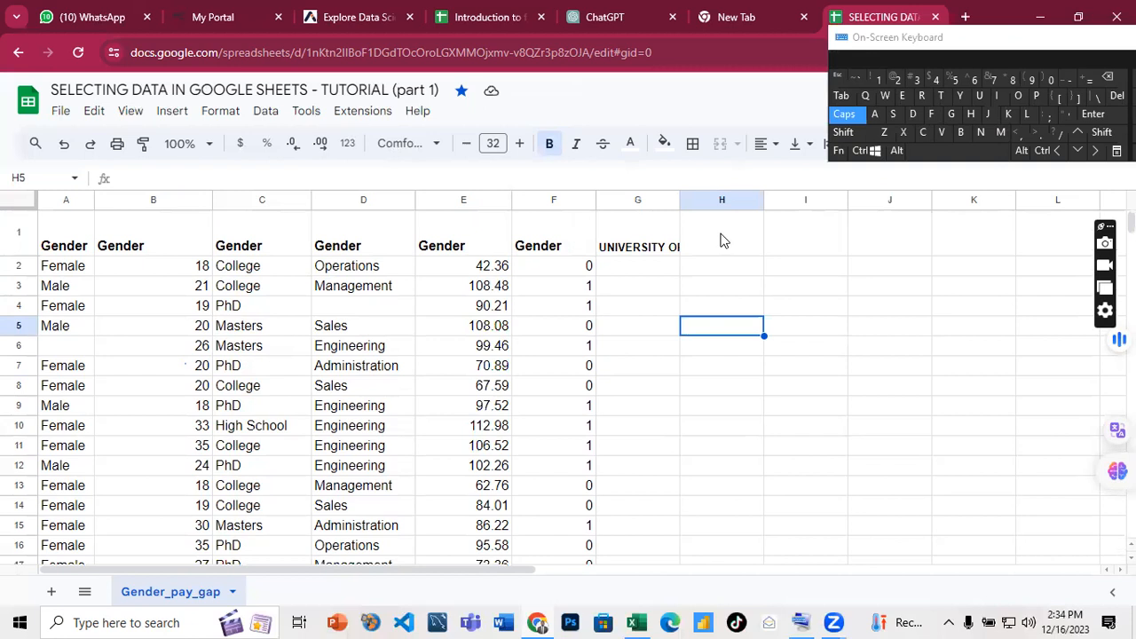
key(ctrl)
key(ctrl+z)
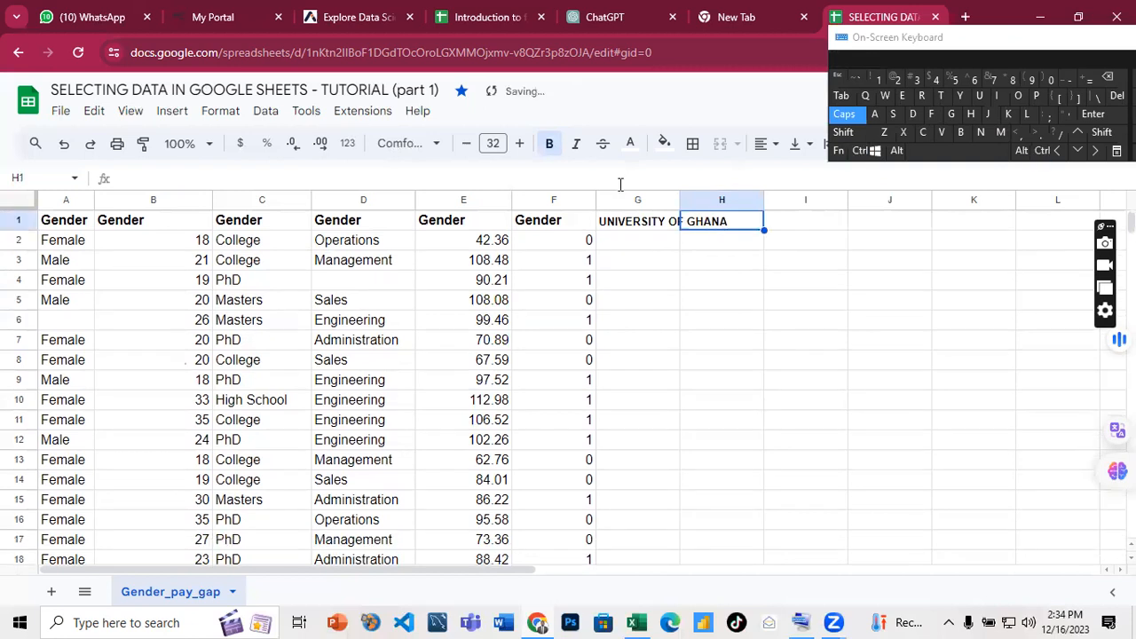
Select all the text inside cell G1, leave it as it is, and select the neighbouring empty cell H1
click(634, 226)
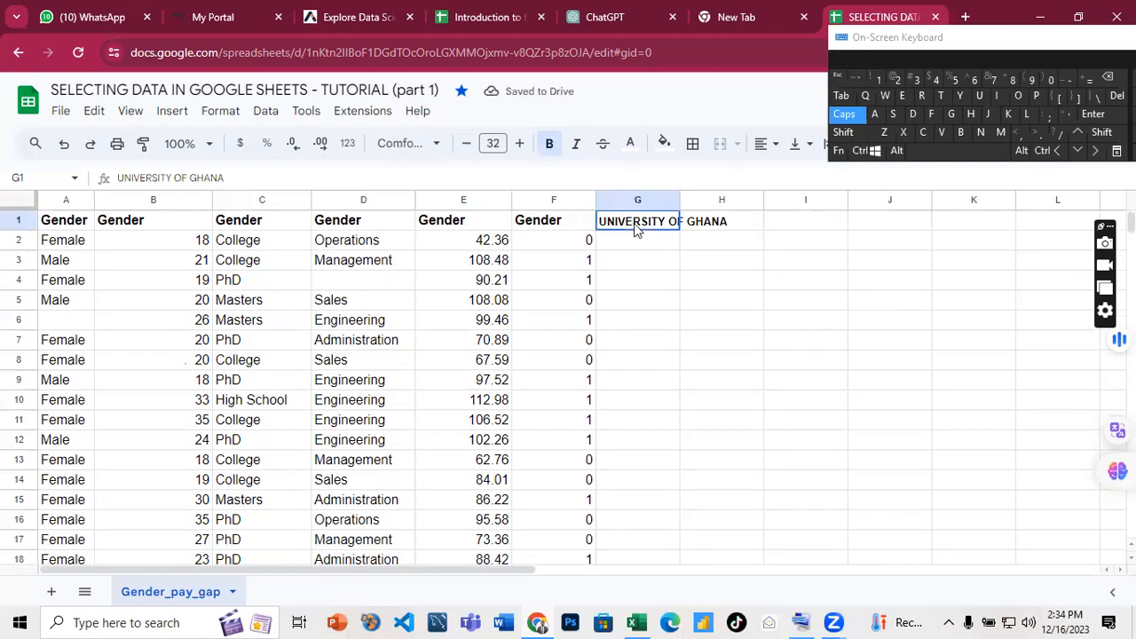
double_click(633, 224)
key(ctrl+a)
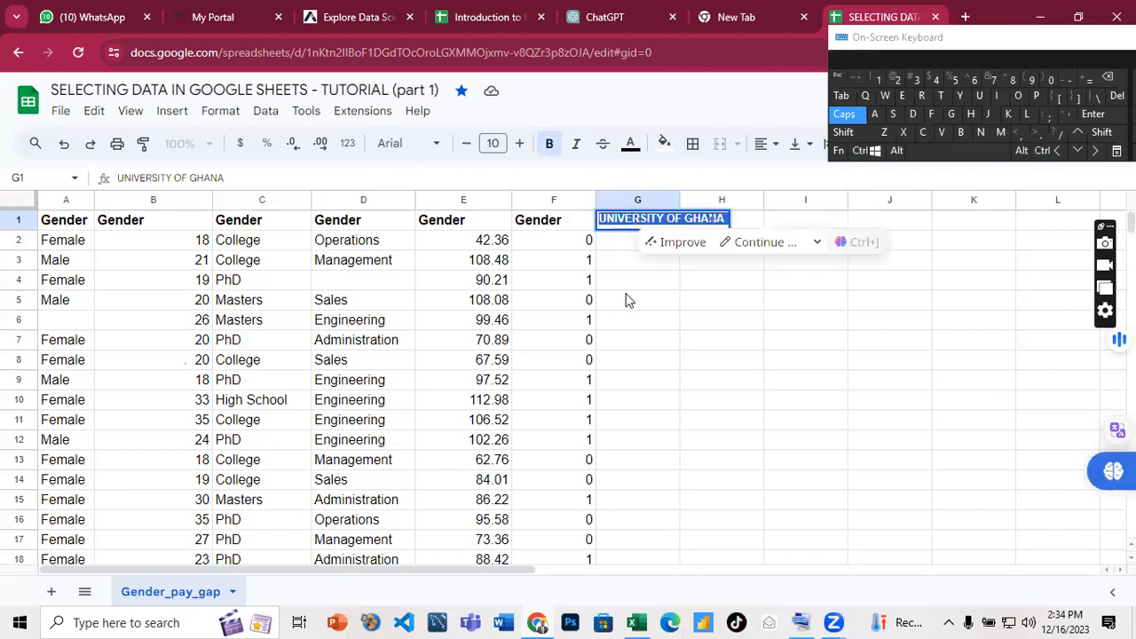
click(666, 300)
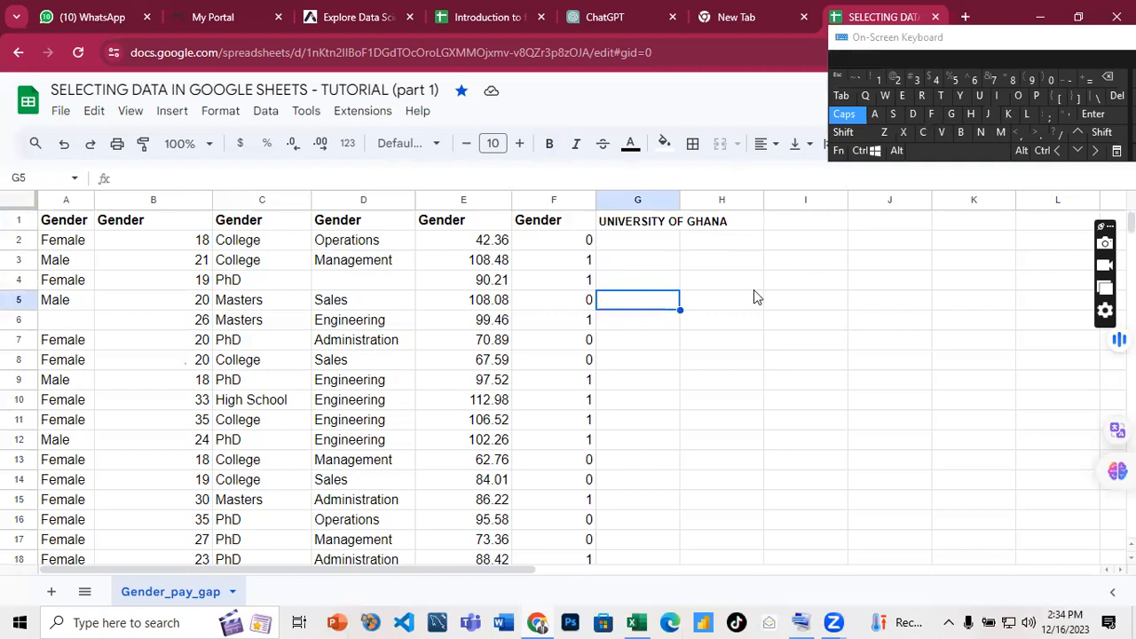
click(751, 287)
click(689, 224)
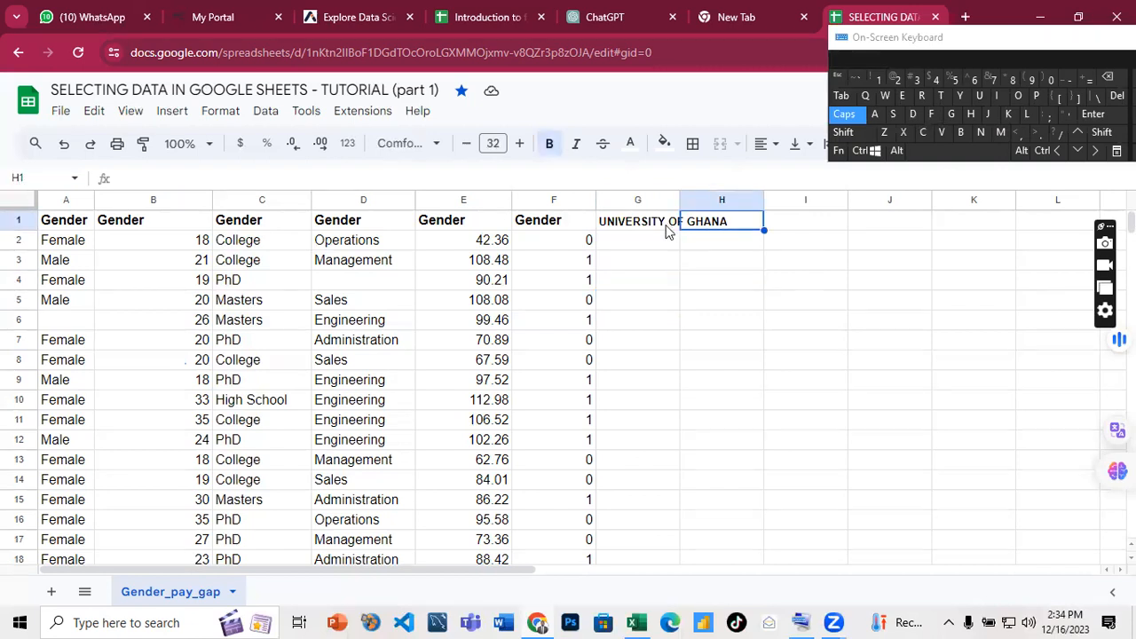
Clear the UNIVERSITY OF GHANA text from cell G1
click(667, 227)
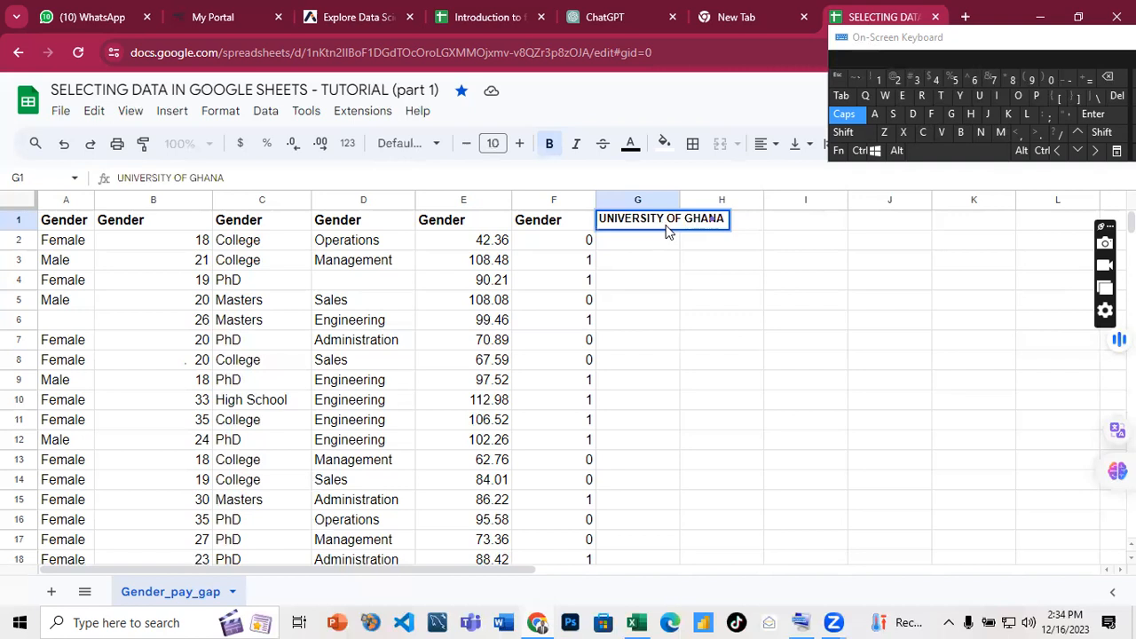
key(ctrl+a)
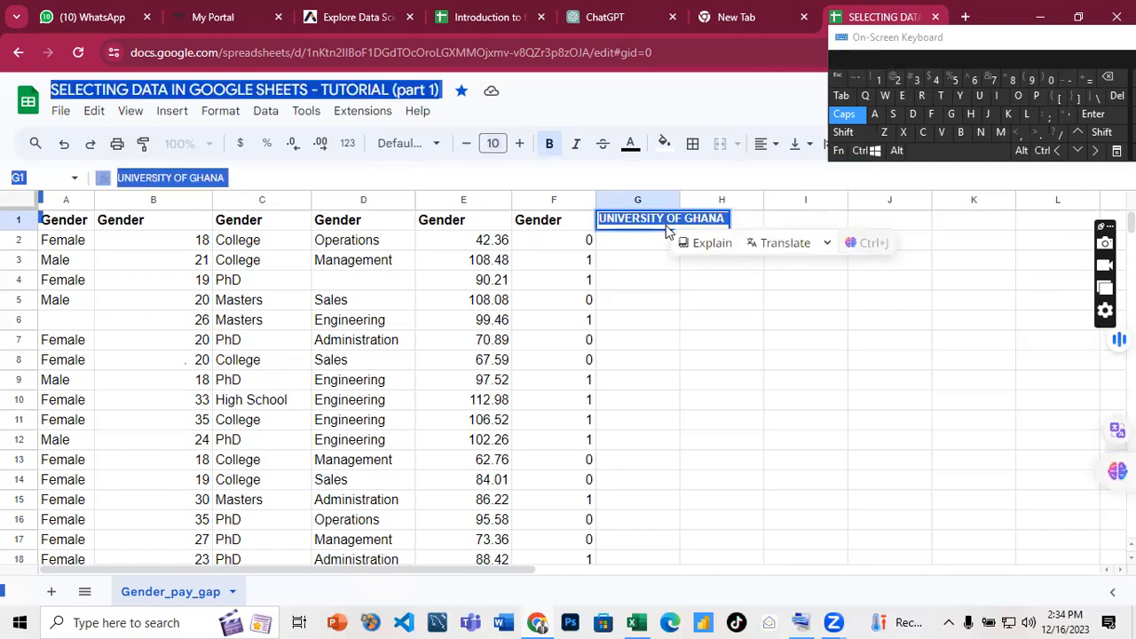
click(666, 225)
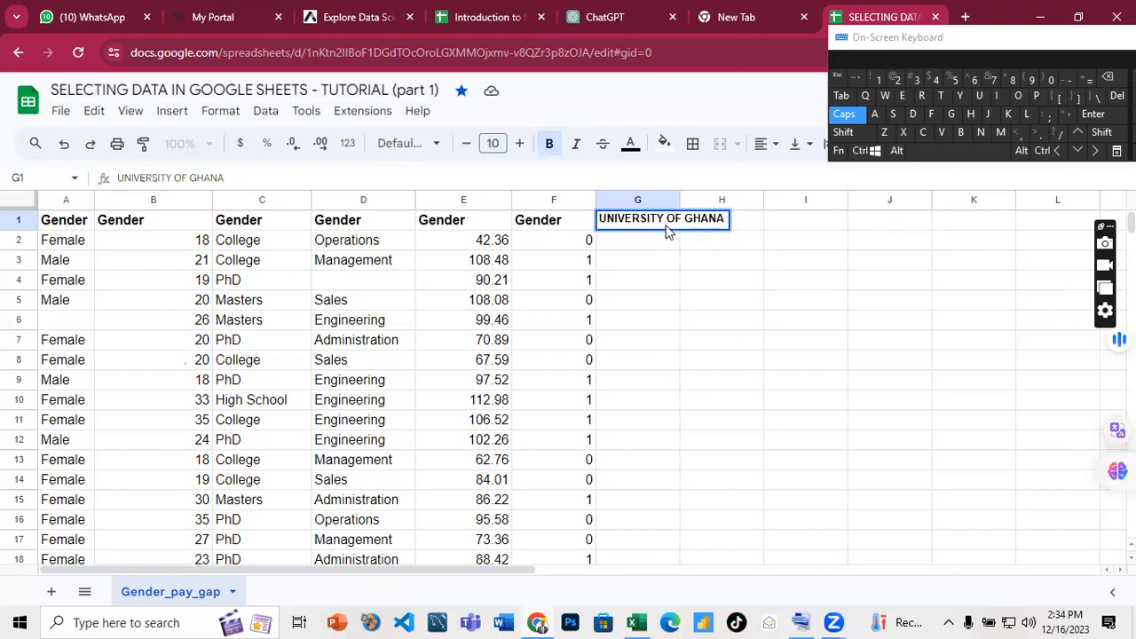
double_click(677, 219)
key(Escape)
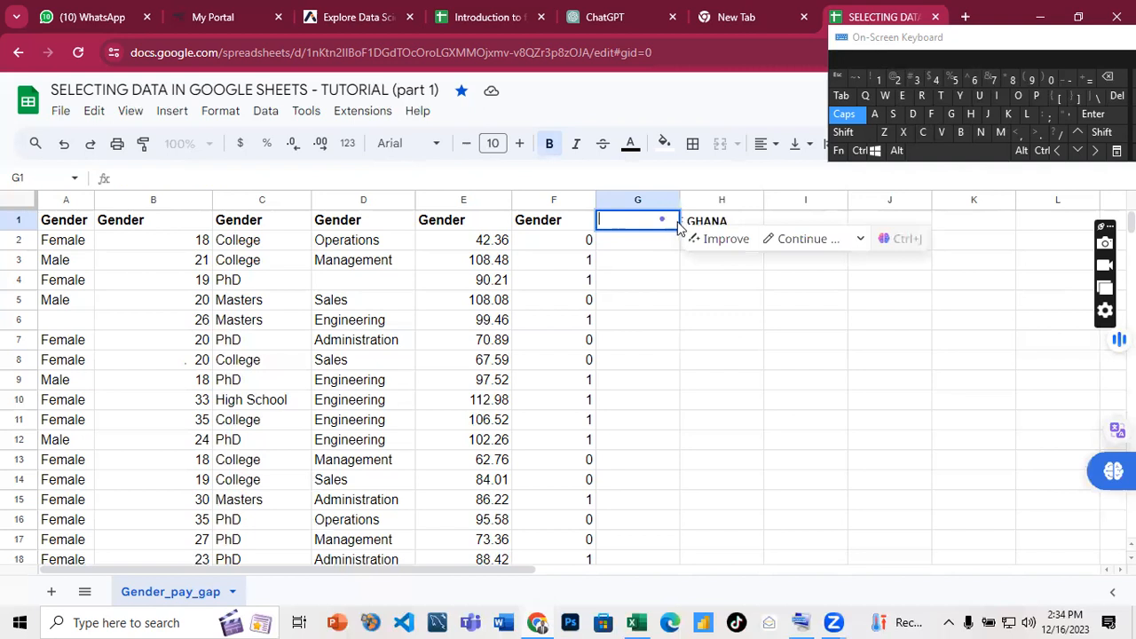
key(Return)
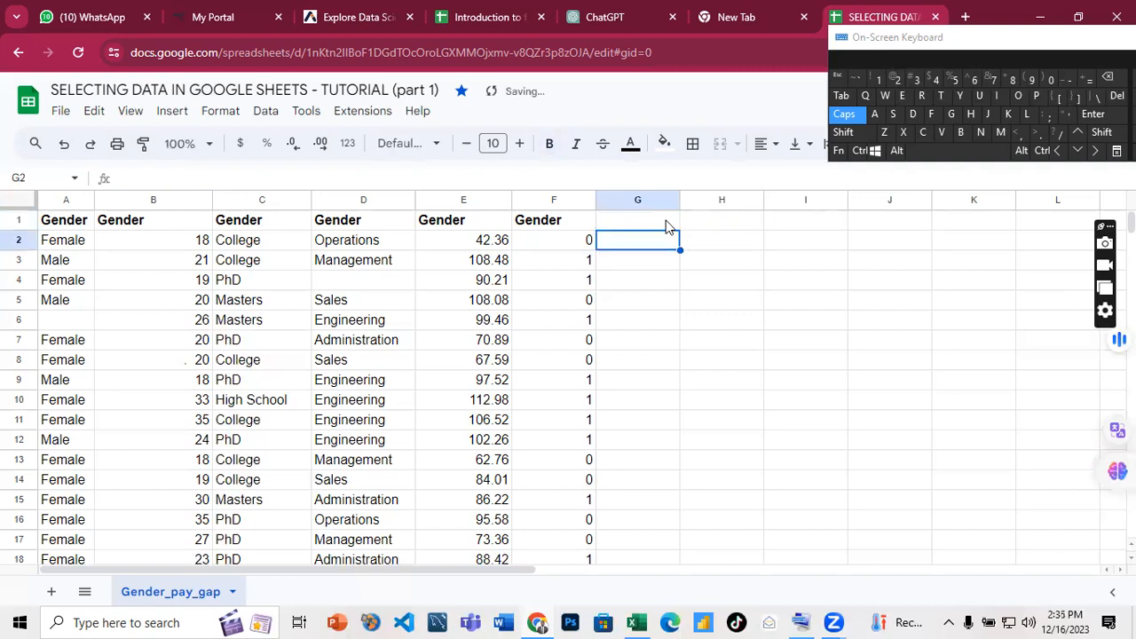
Select the empty range G1:J1 in the header row, and replace that selection with G1:H1
click(675, 227)
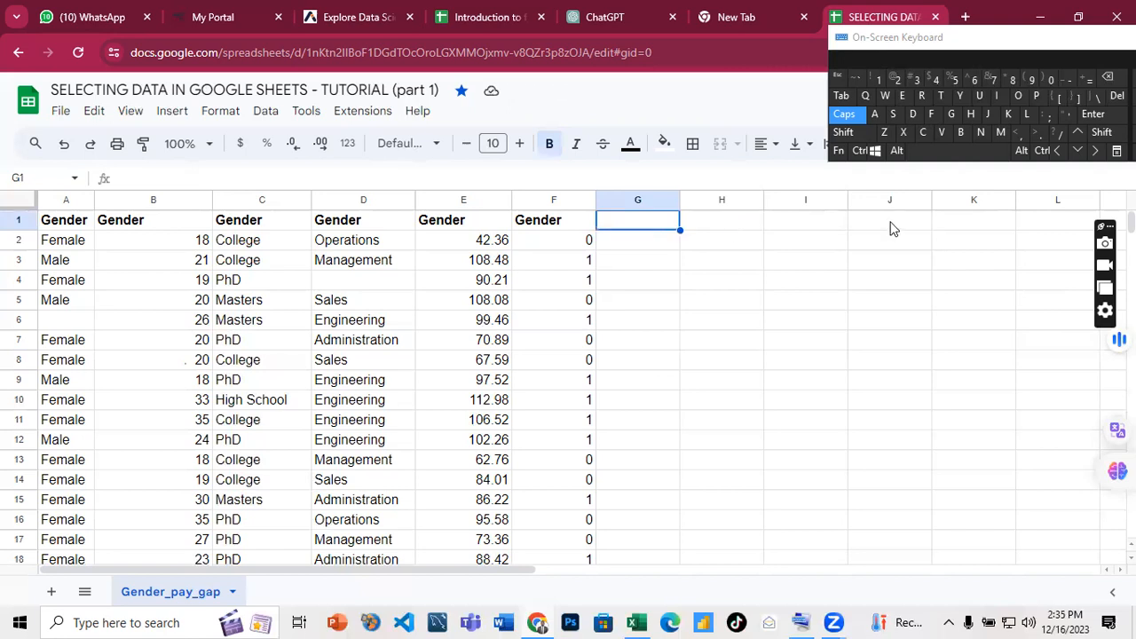
key(Right)
key(Right)
key(Right)
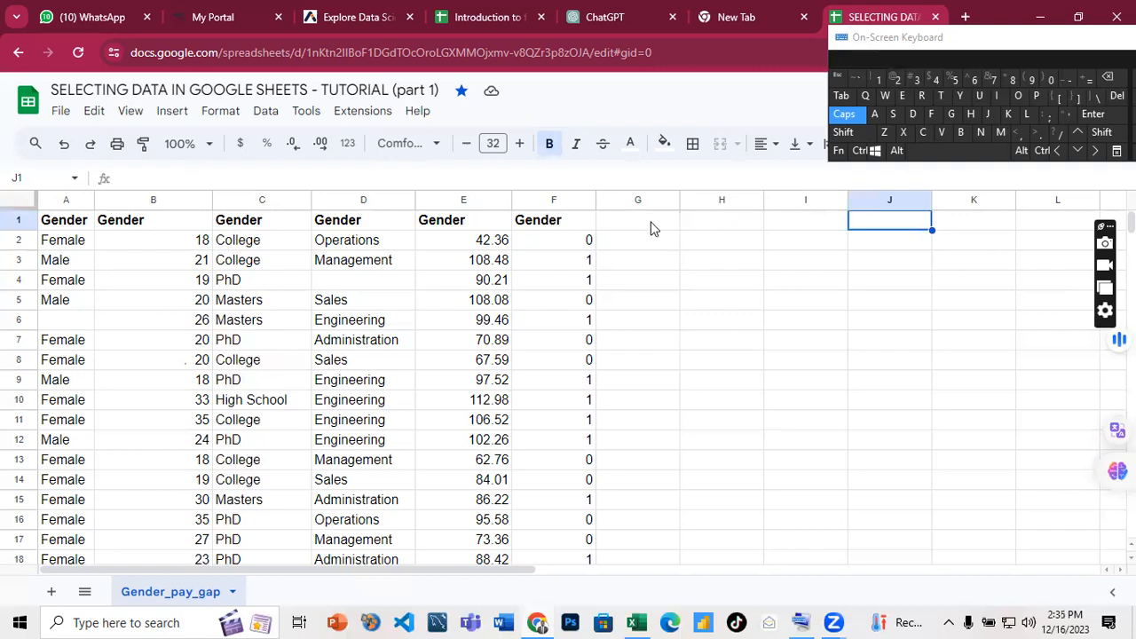
key(Left)
key(Left)
key(Left)
shift+click(893, 228)
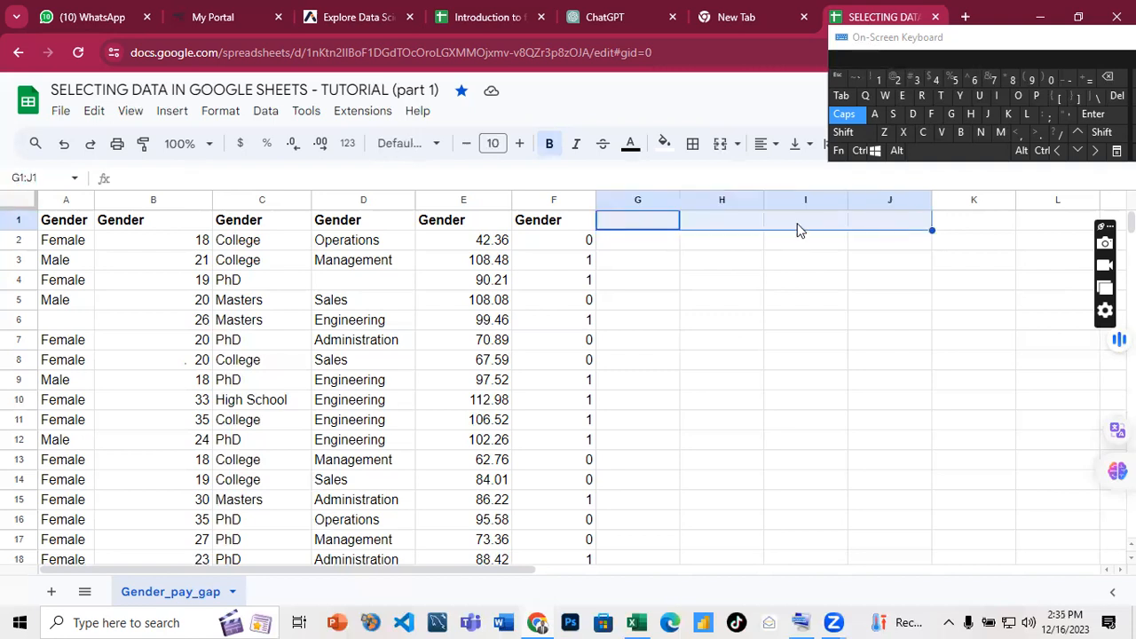
click(632, 224)
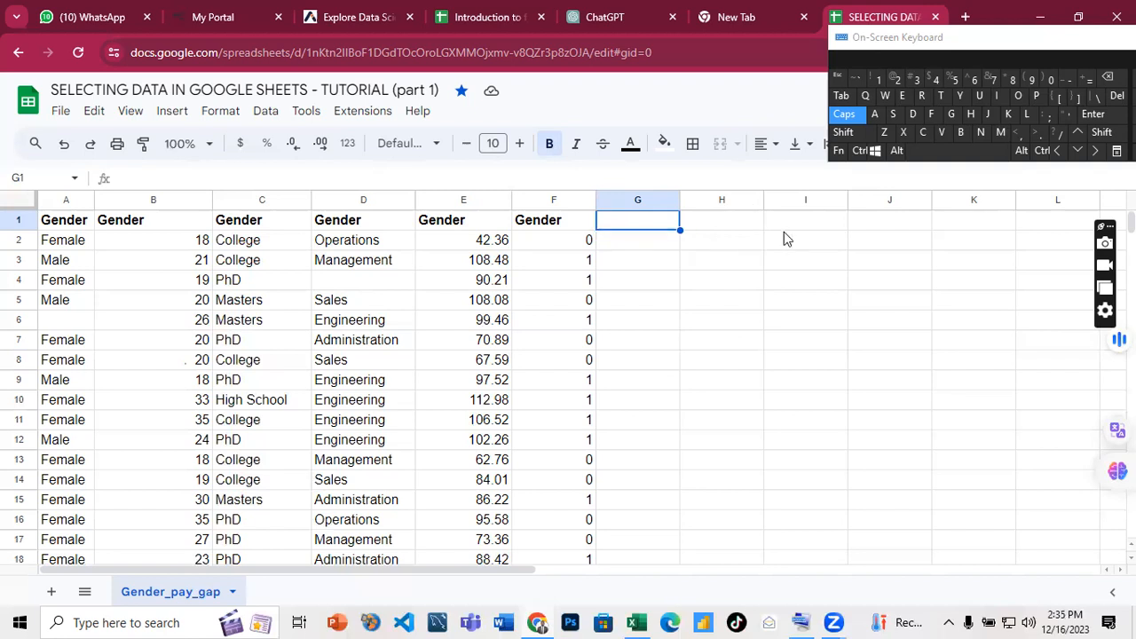
shift+click(730, 232)
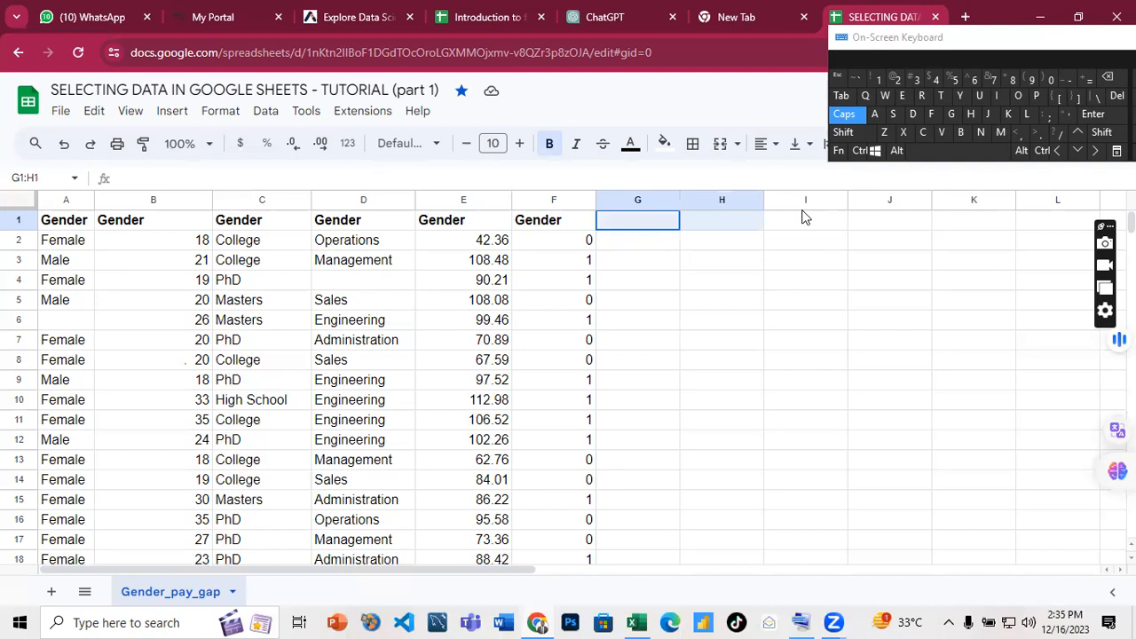
Extend the selection to the empty cells G1:J1 in the header row and merge all of them into one cell
shift+click(857, 221)
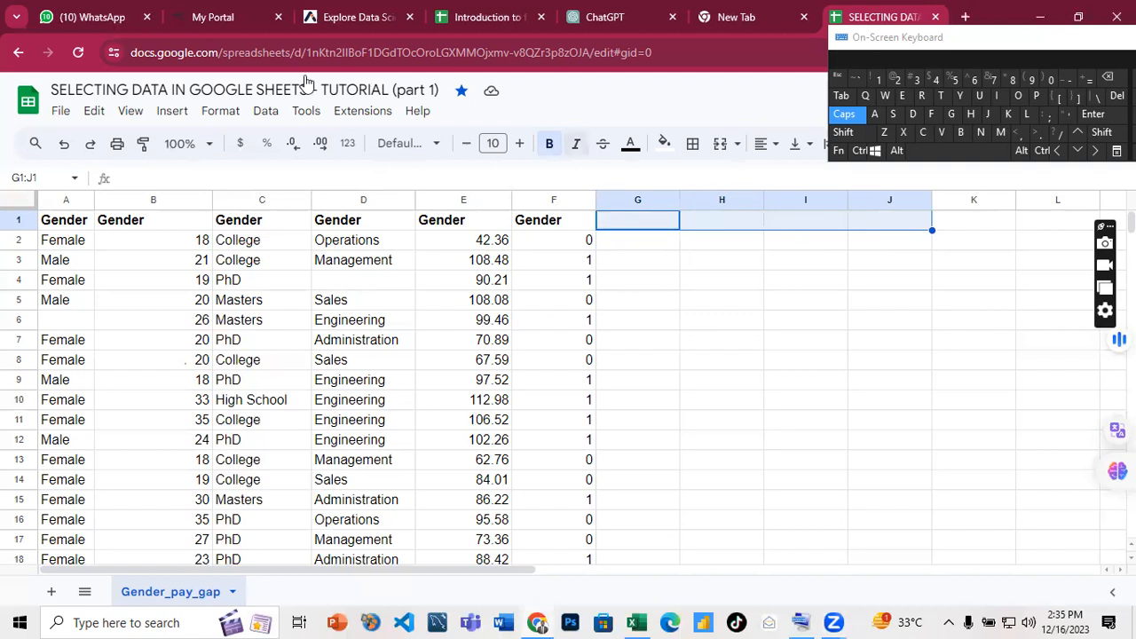
click(208, 121)
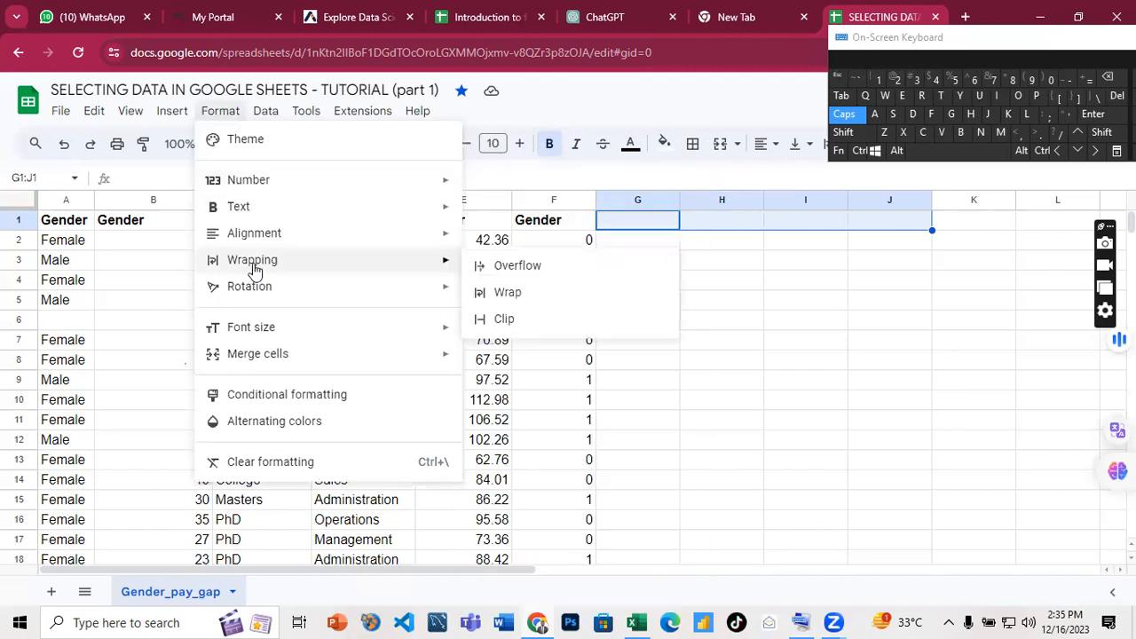
mouse_move(272, 364)
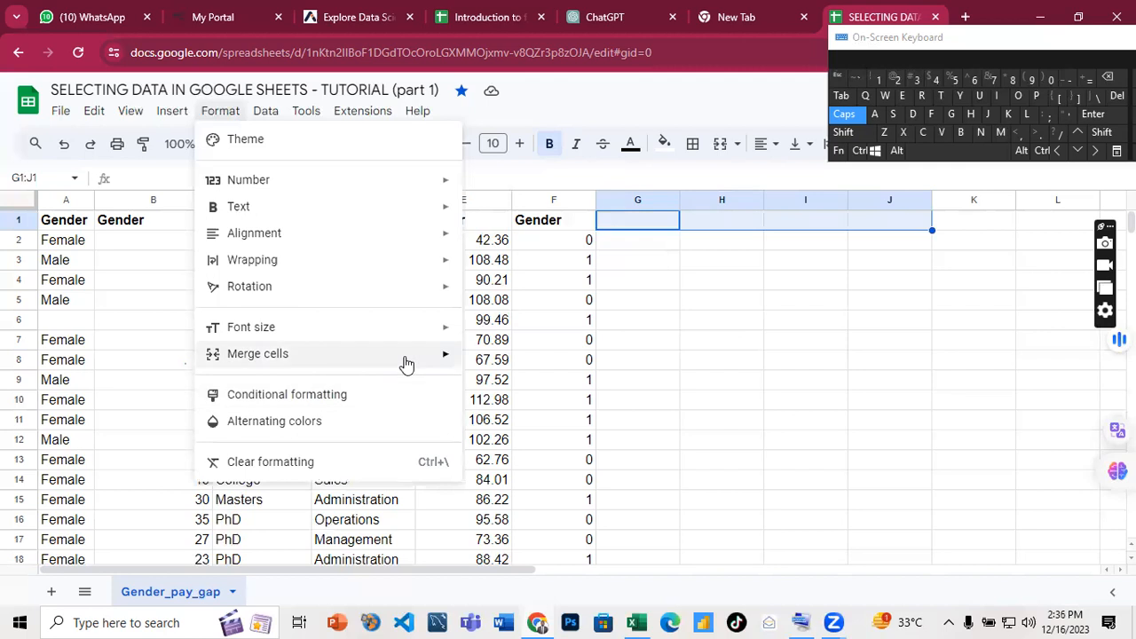
mouse_move(457, 355)
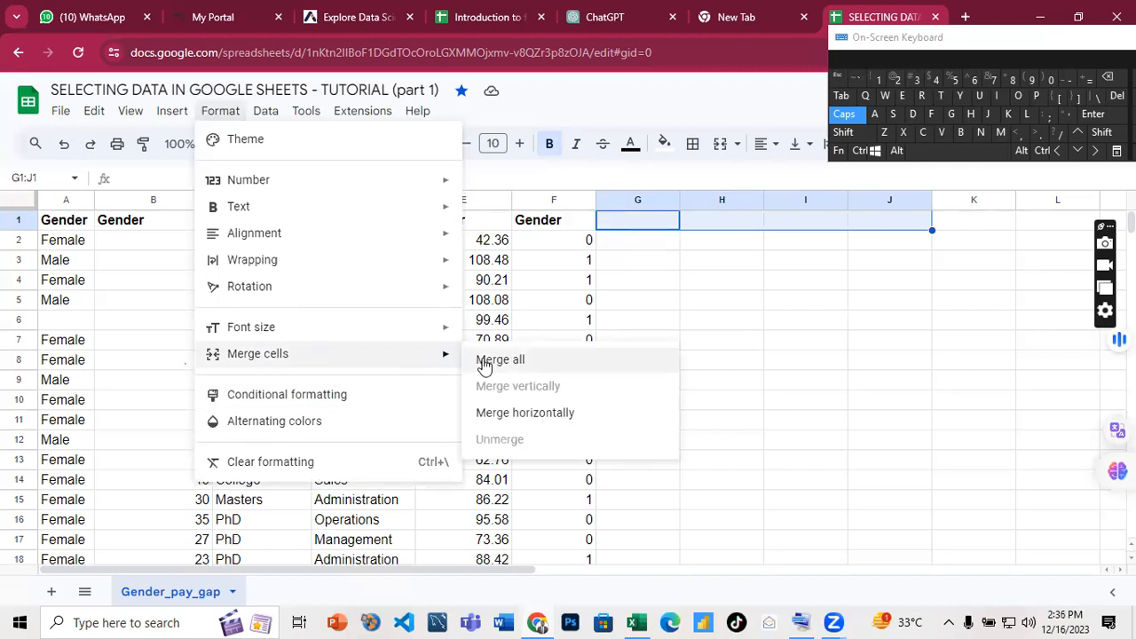
click(485, 363)
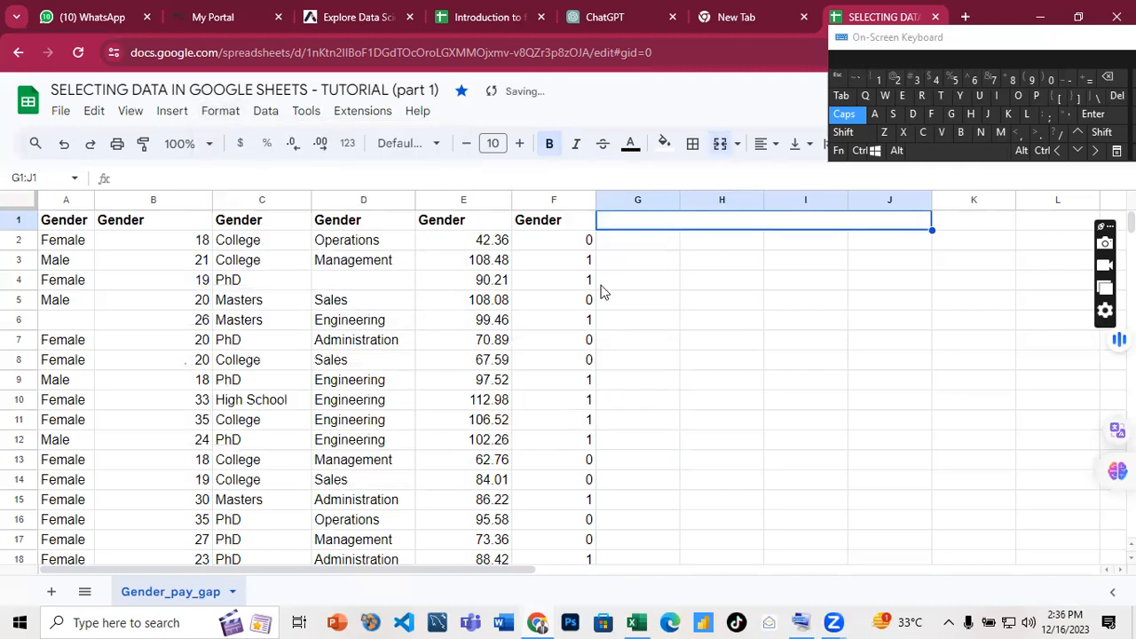
click(684, 305)
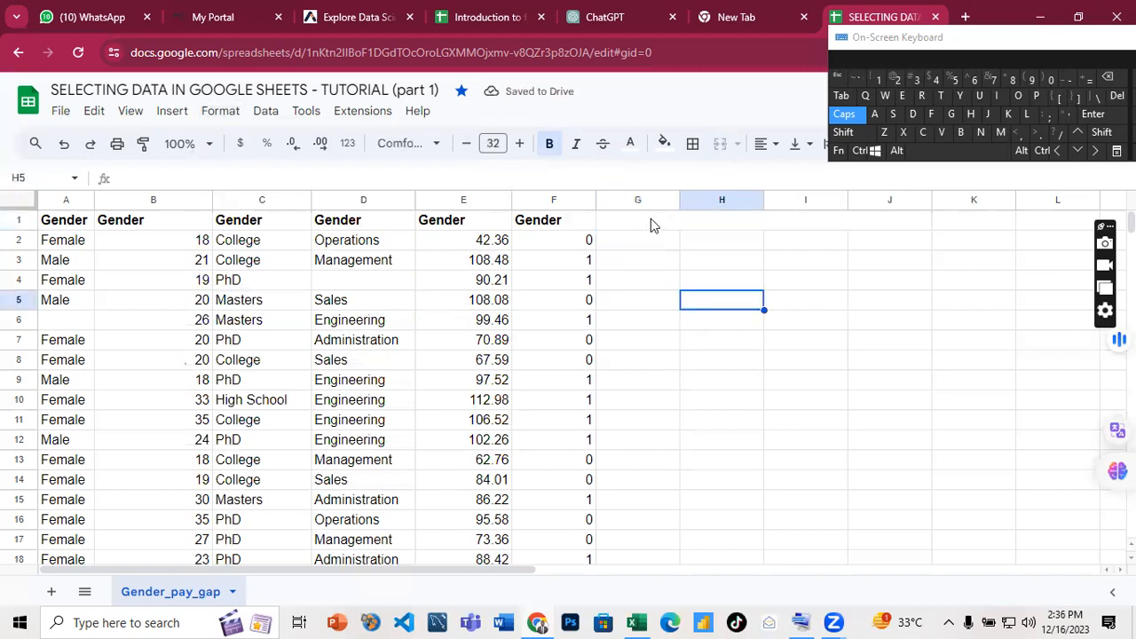
Enter UNIVERSITY OF GHANA, LEGON IN ACCRA in the merged cell G1:J1
click(896, 225)
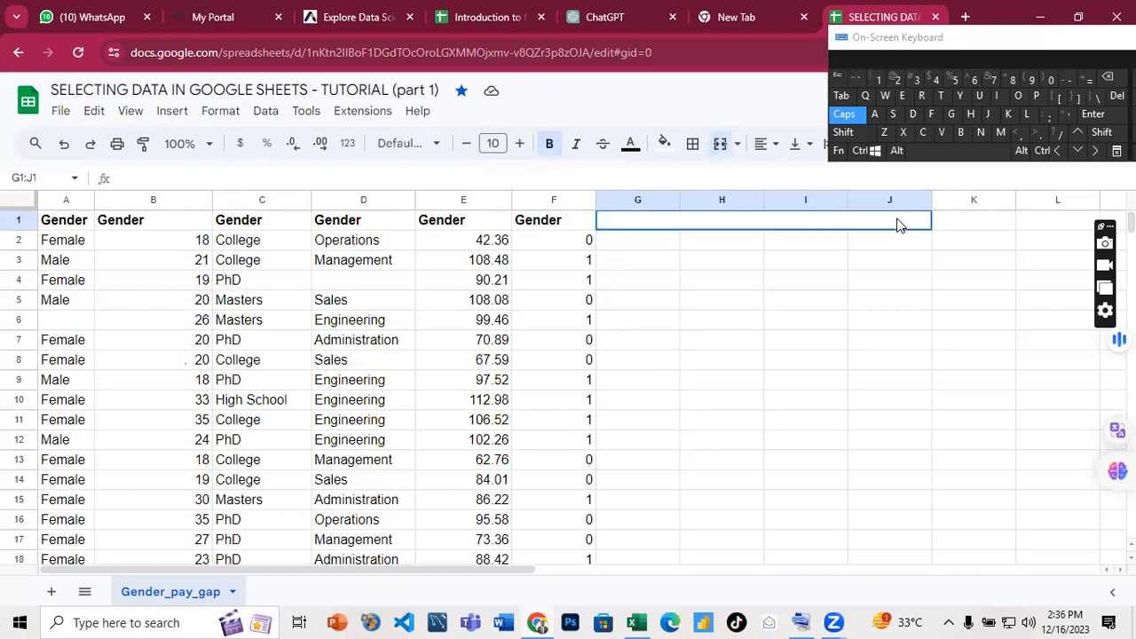
text(UNI)
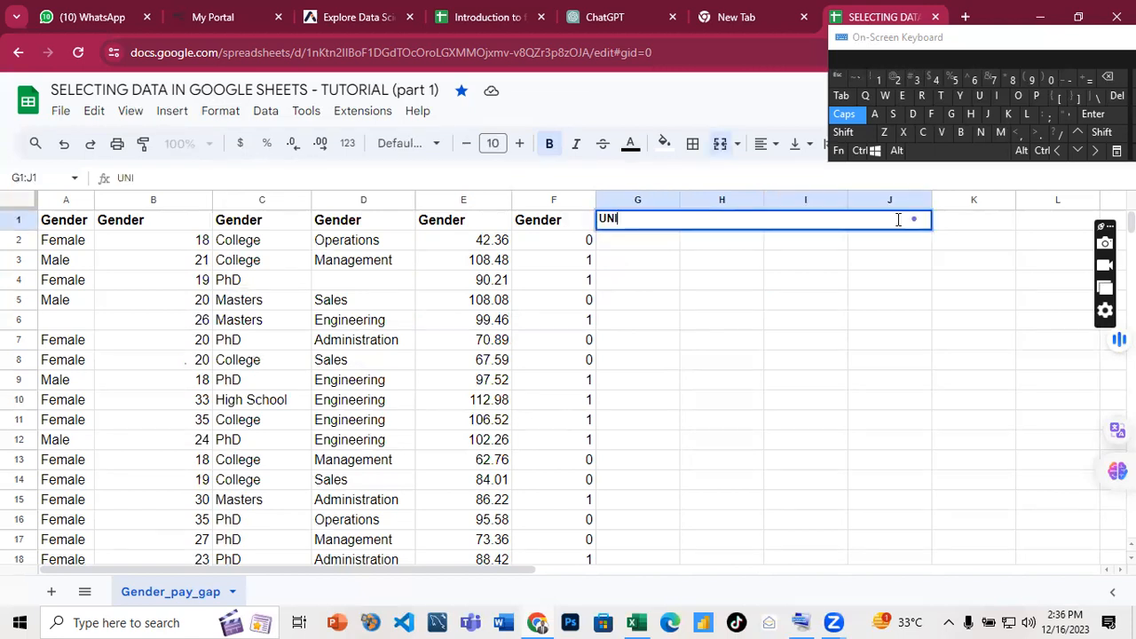
key(BackSpace)
key(BackSpace)
key(BackSpace)
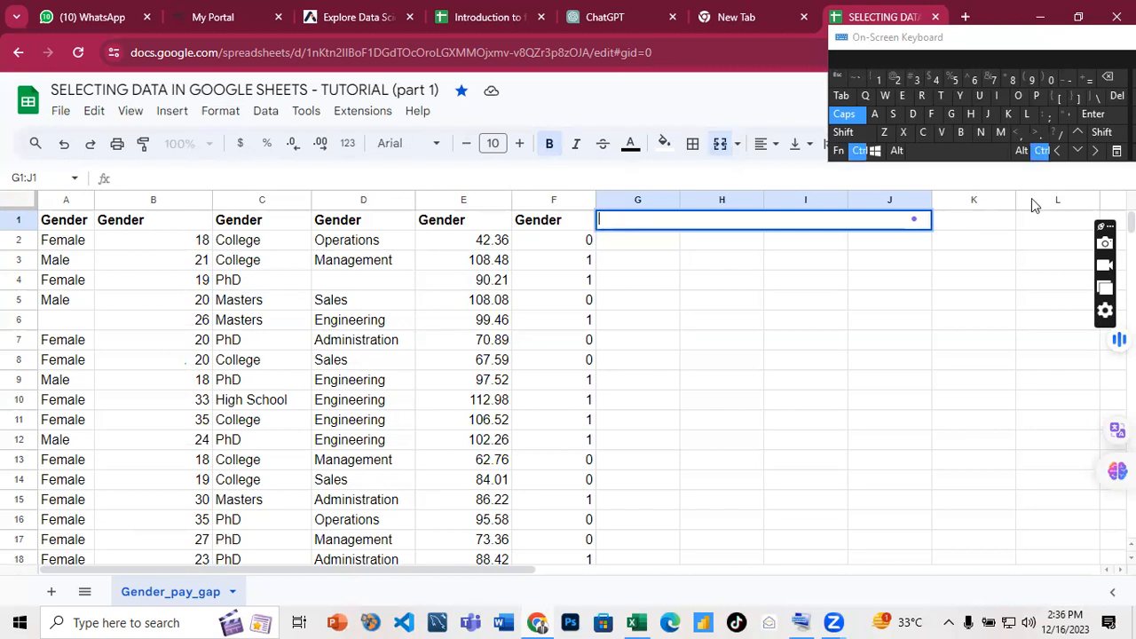
click(944, 133)
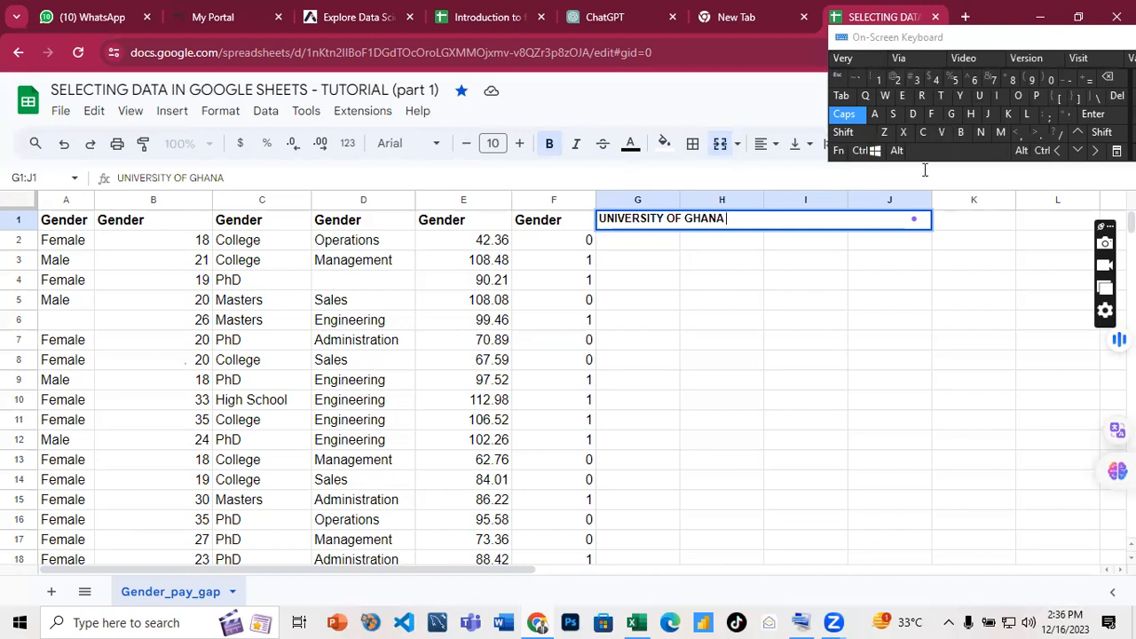
text(, LE)
text(OG)
text(N)
text( IN )
text(A)
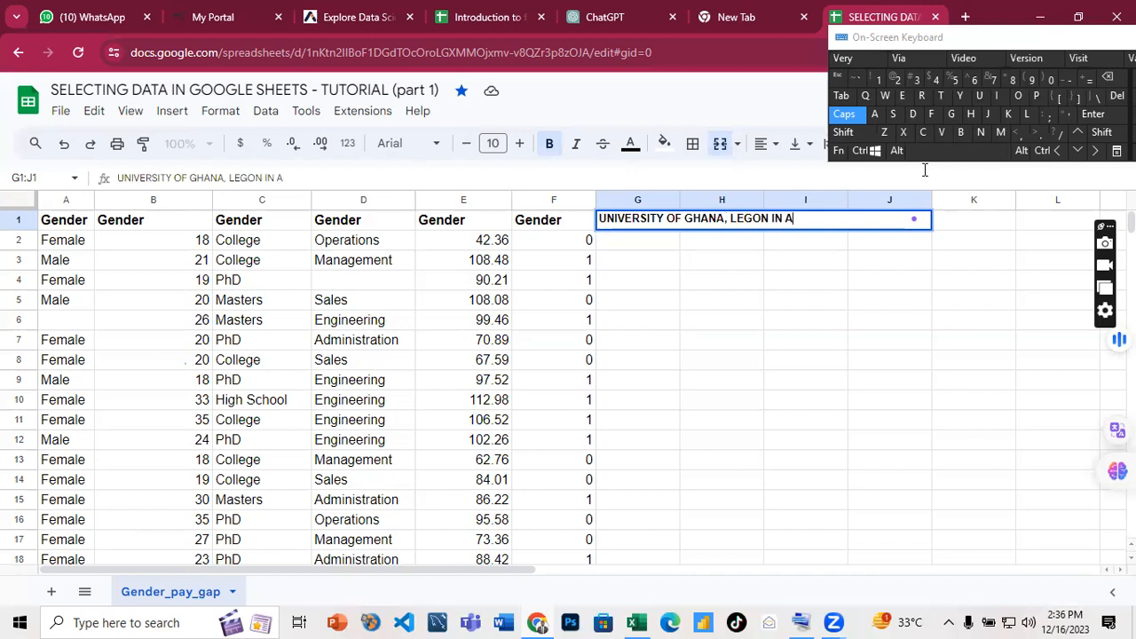
text(CCRA)
click(891, 246)
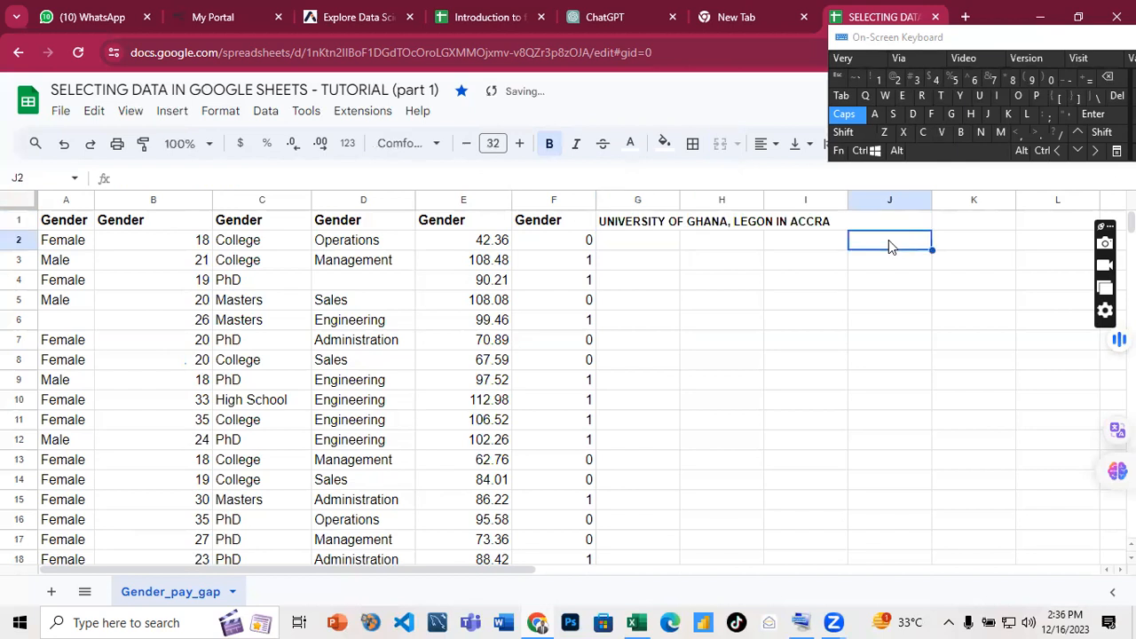
click(875, 227)
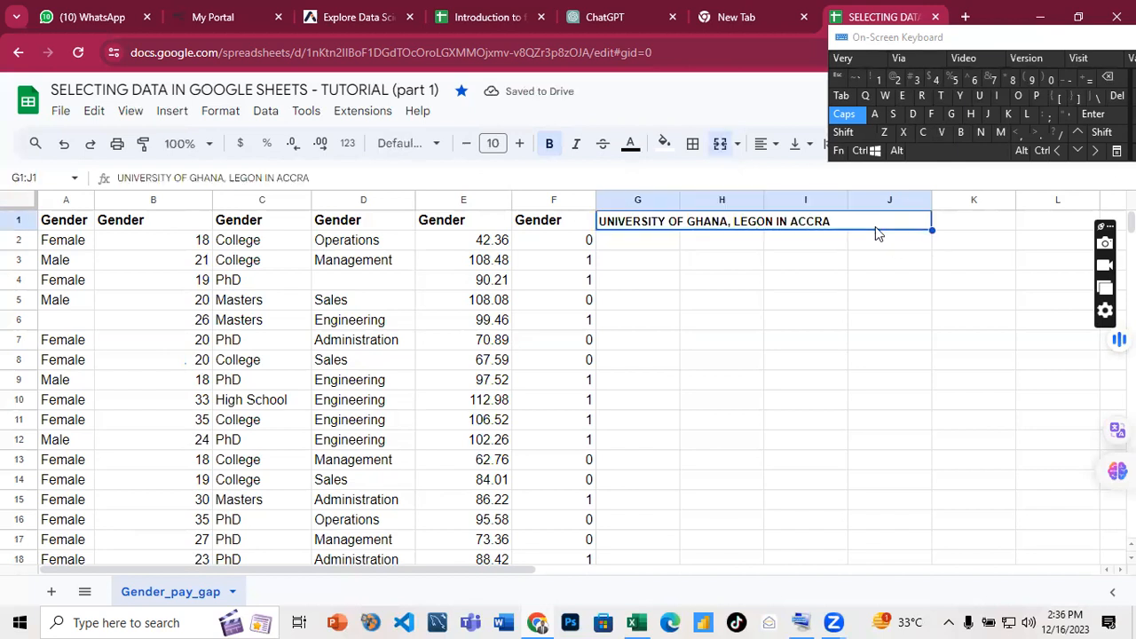
click(790, 252)
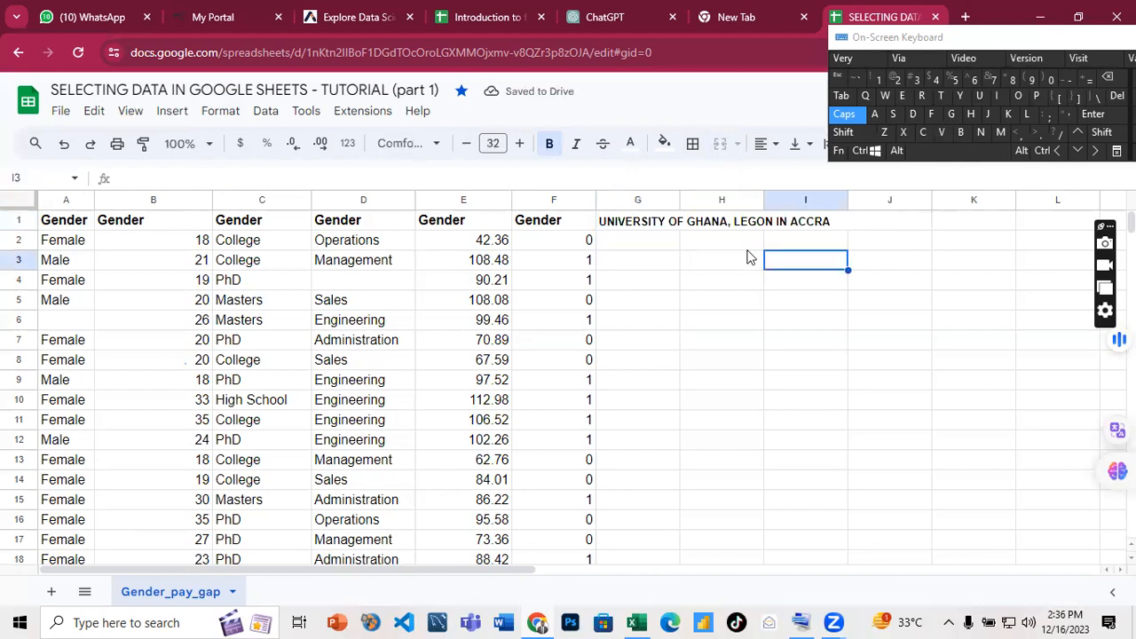
Enter the text WRAPPING A RLL in cell H6
click(730, 359)
click(737, 327)
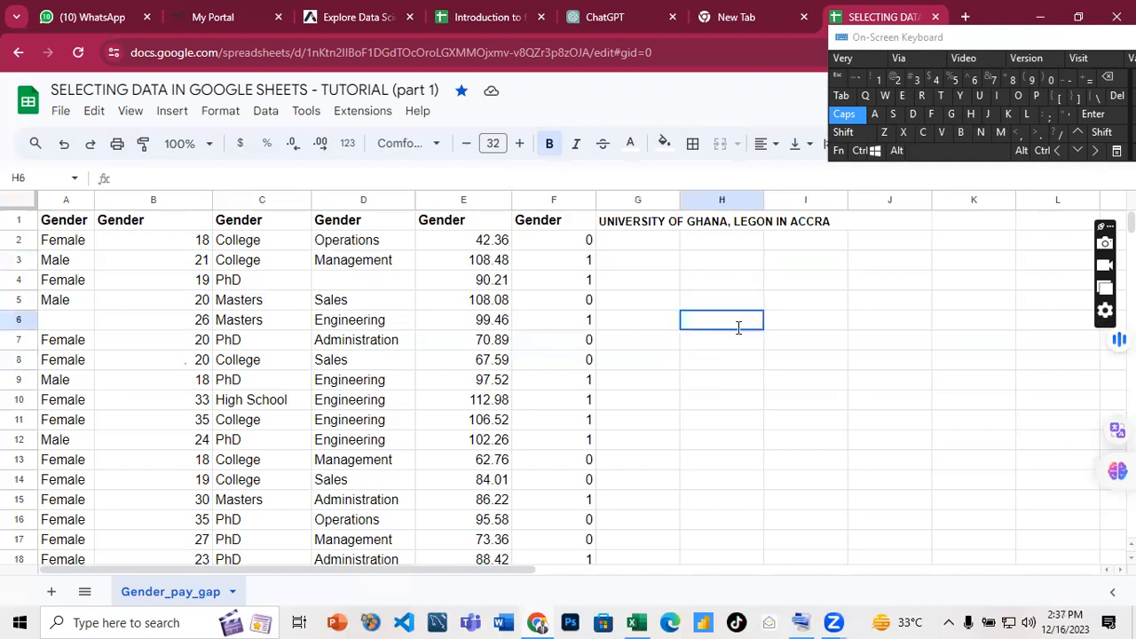
text(WR)
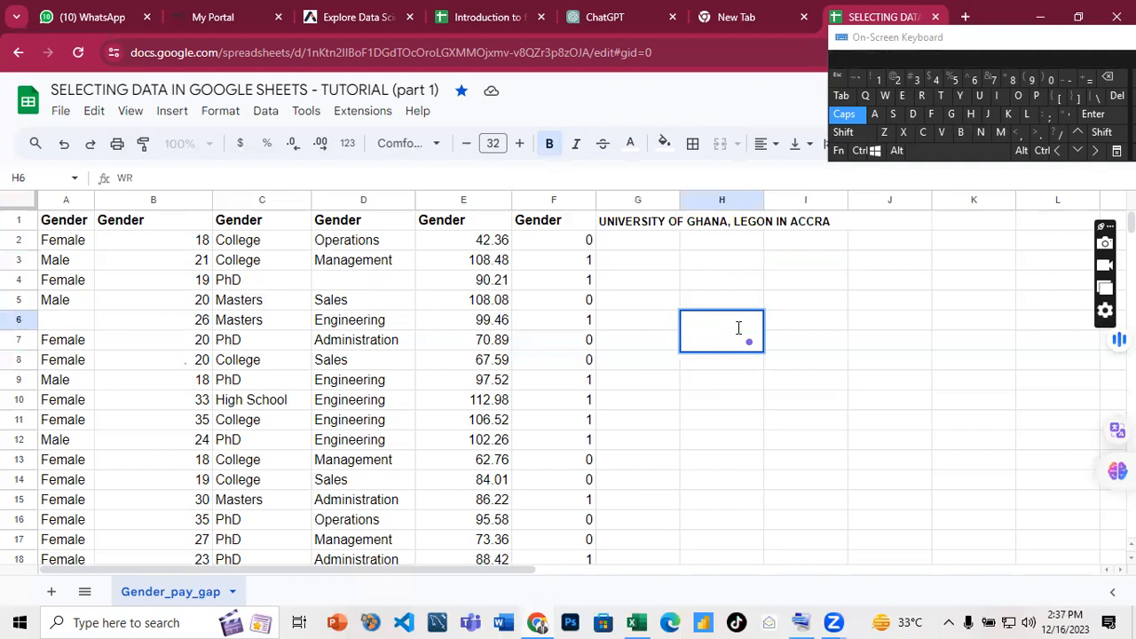
text(APPING A)
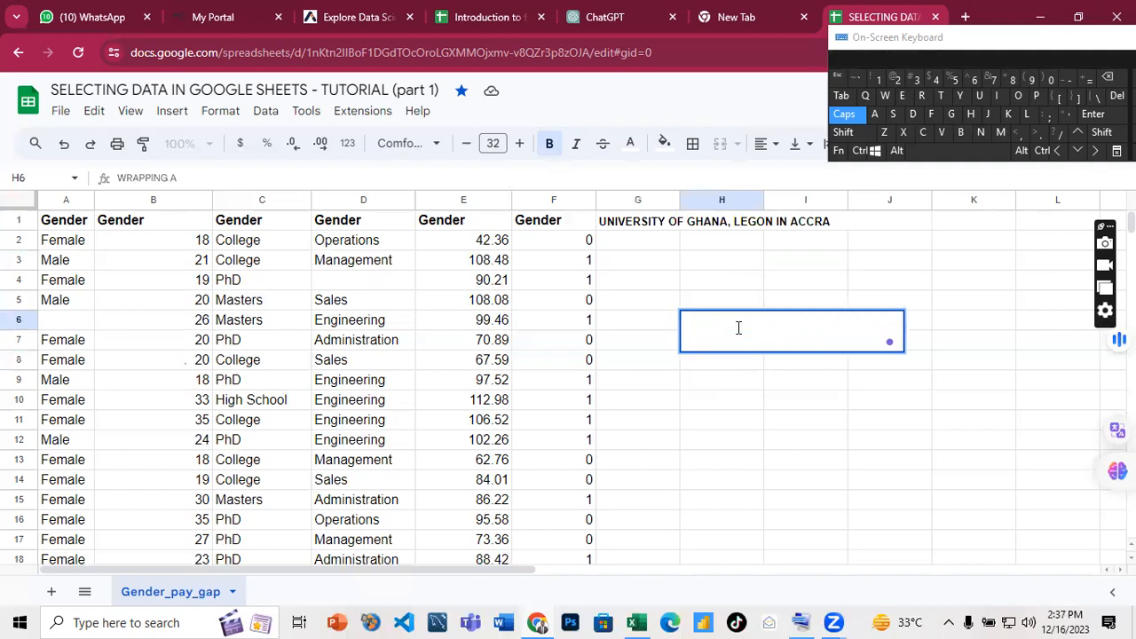
text( RLL)
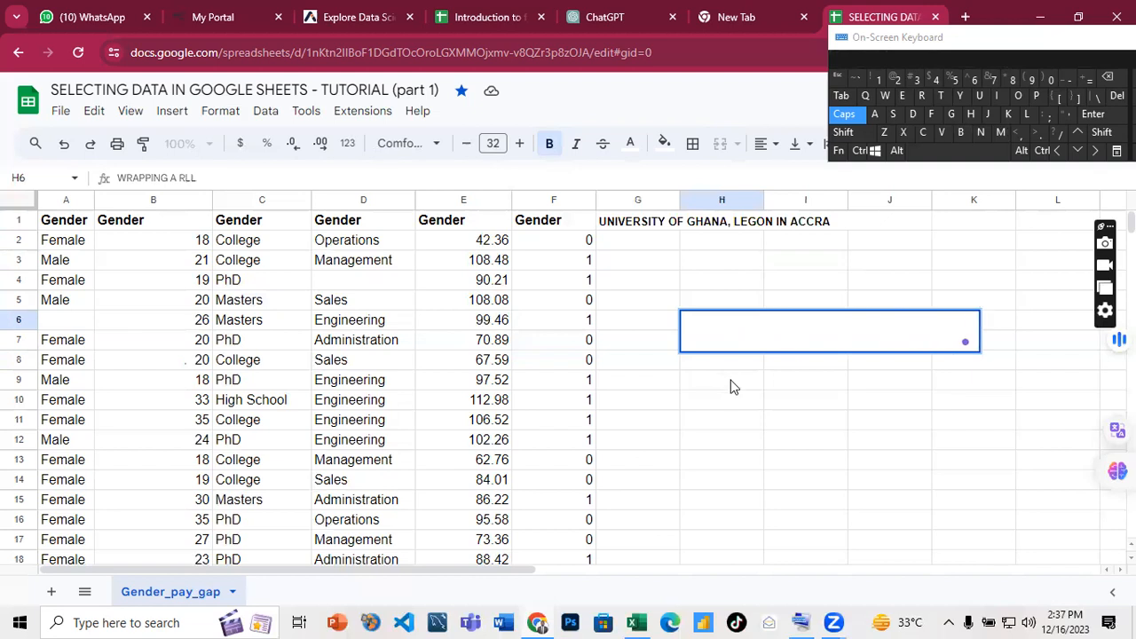
click(732, 385)
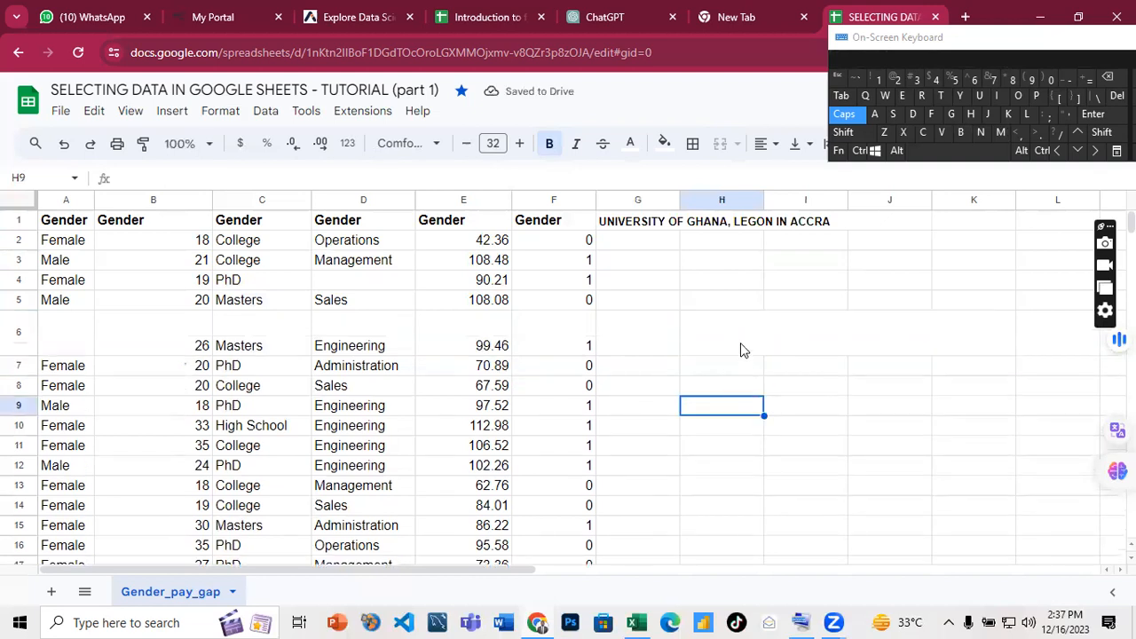
double_click(742, 344)
click(767, 473)
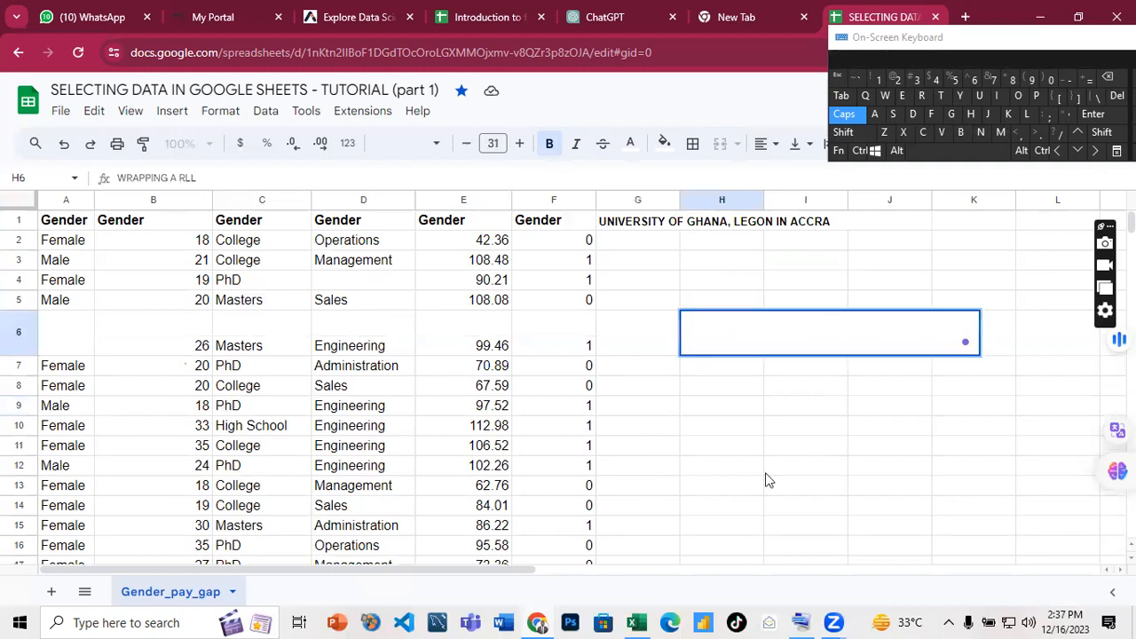
click(676, 266)
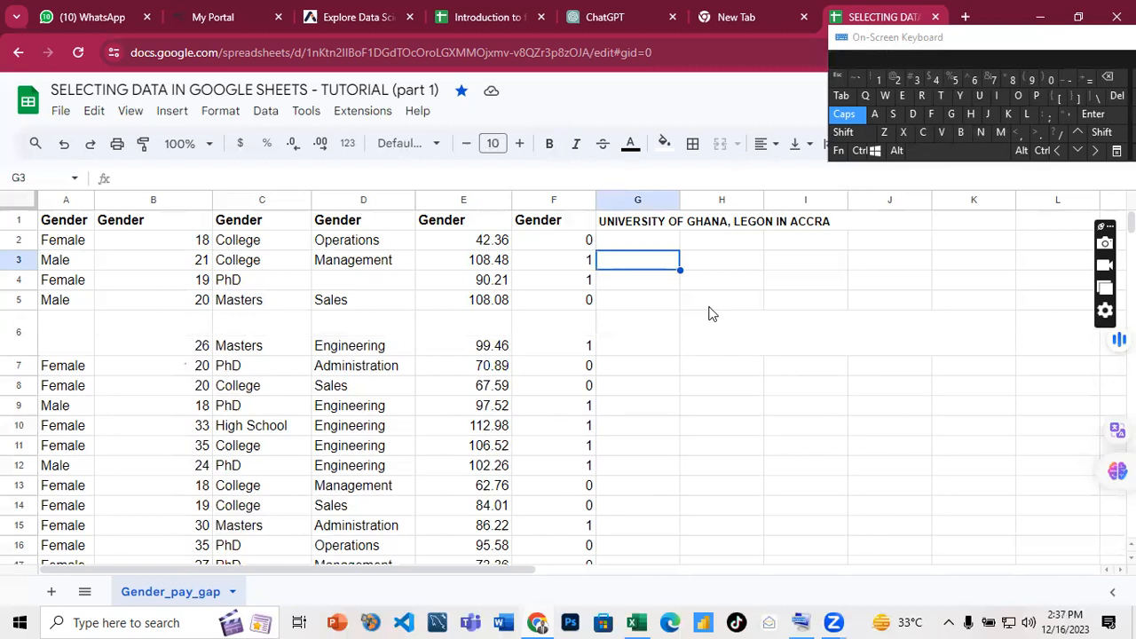
click(707, 304)
key(Return)
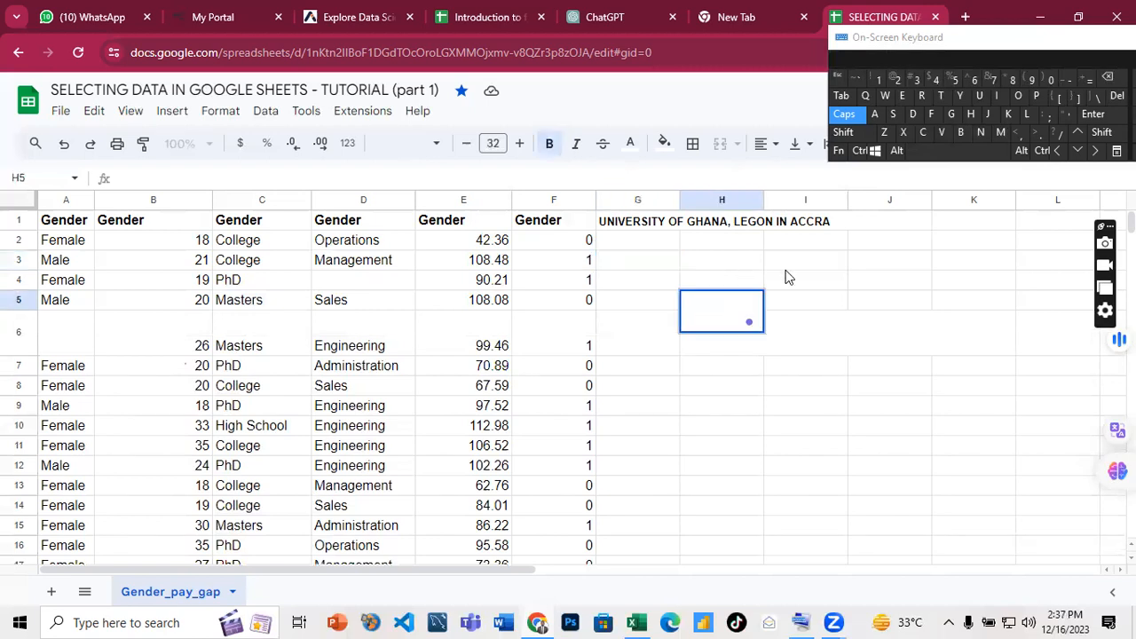
Select the empty range H3:K4 and merge all of its cells into one
drag(721, 261, 968, 281)
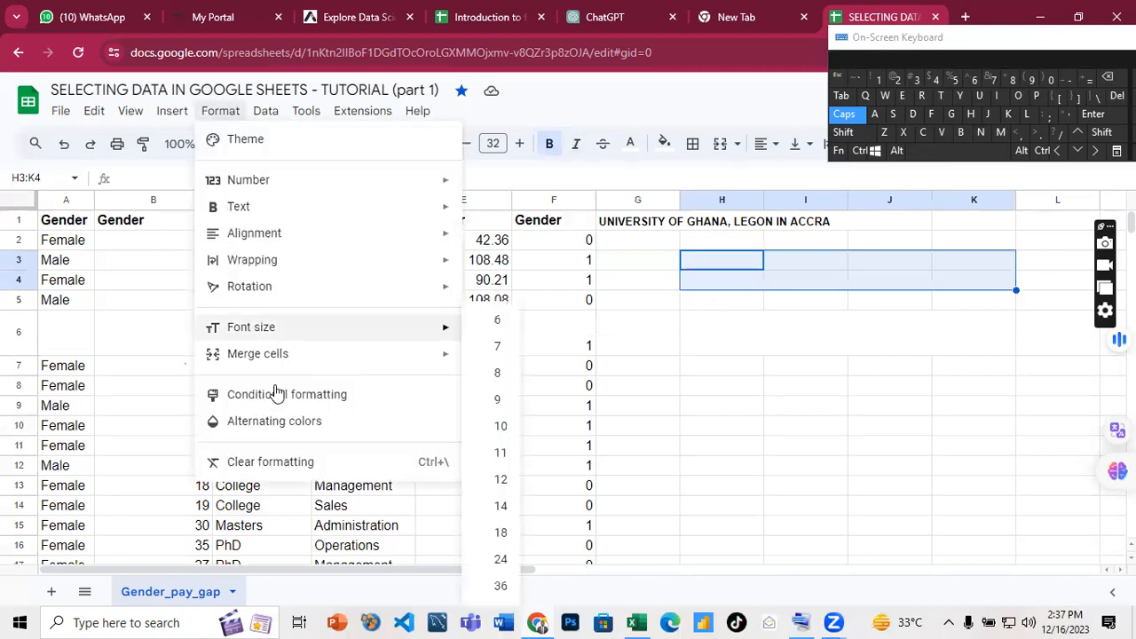
mouse_move(278, 361)
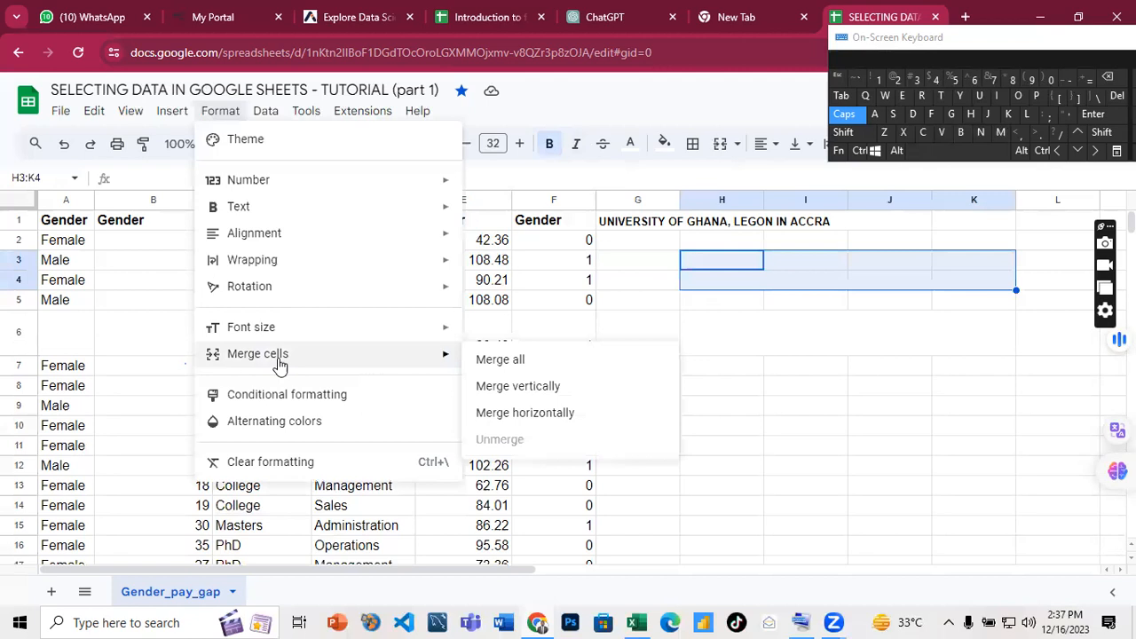
click(487, 371)
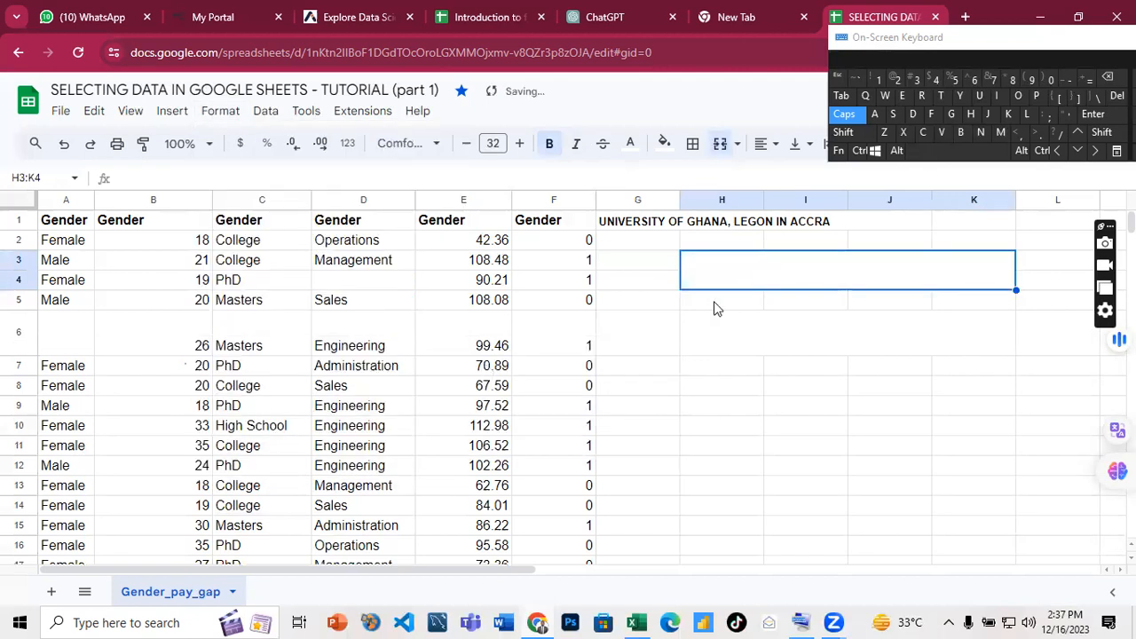
Enter the text WRAWRAPPING A CELP in the merged cell H3:K4
double_click(771, 259)
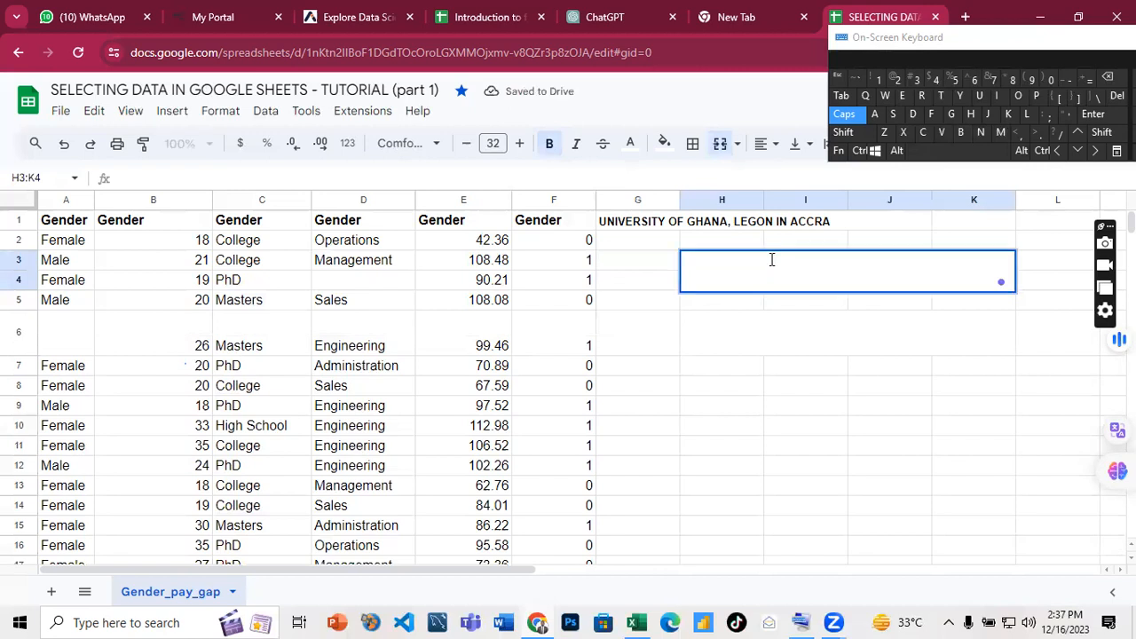
text(WRAP)
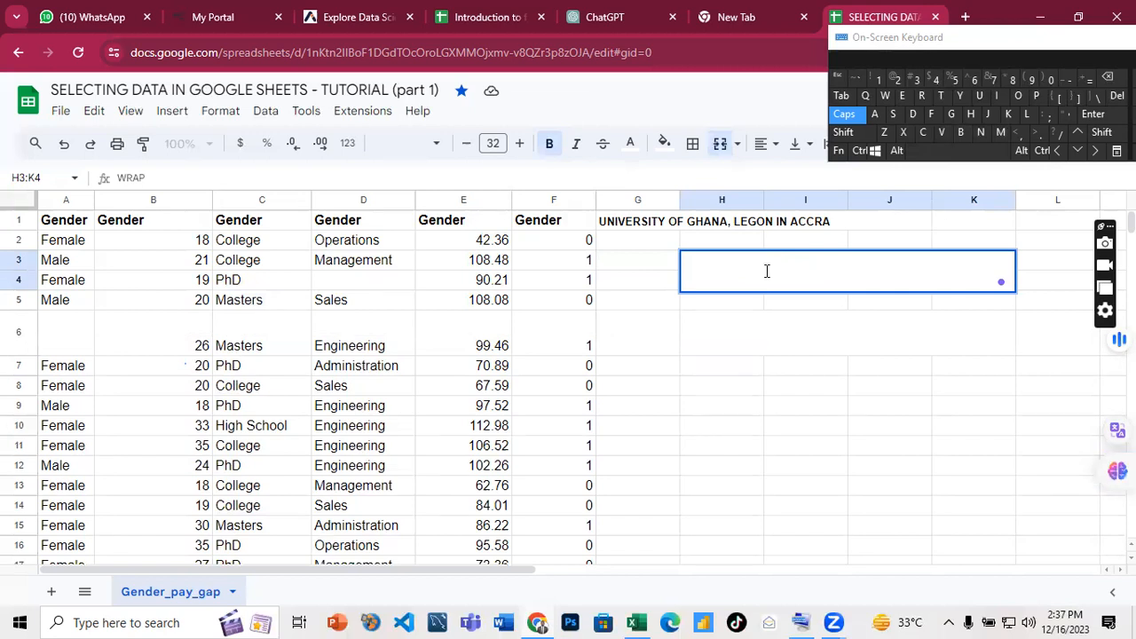
text(WRAPPING A CEL)
click(730, 433)
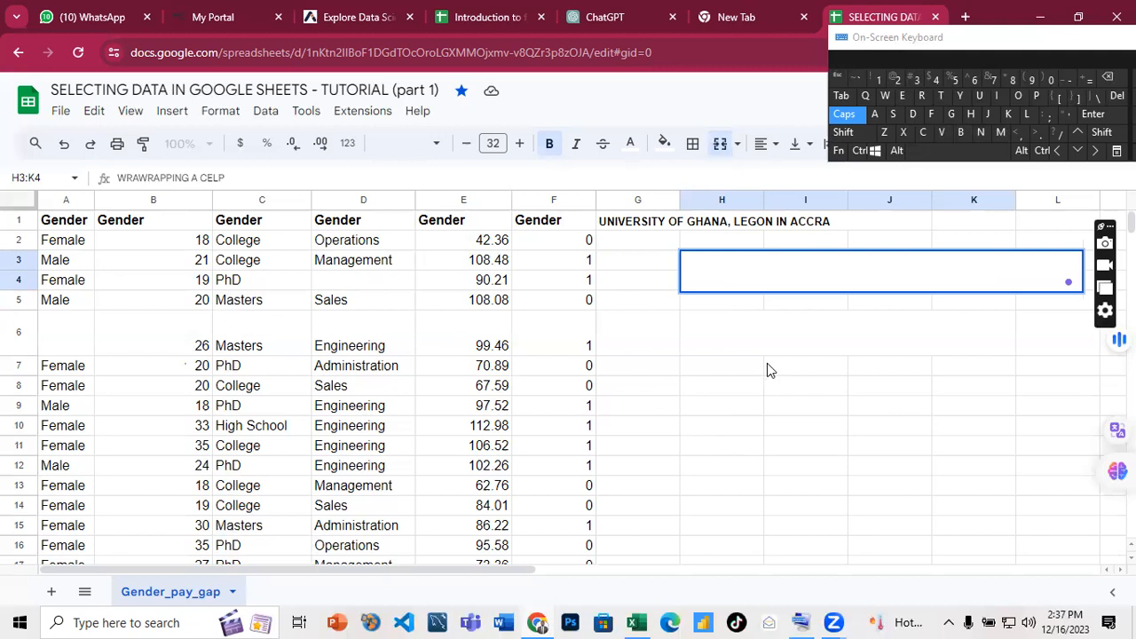
Select all the text inside the merged cell H3:K4 and set its text colour to black
click(780, 287)
key(ctrl)
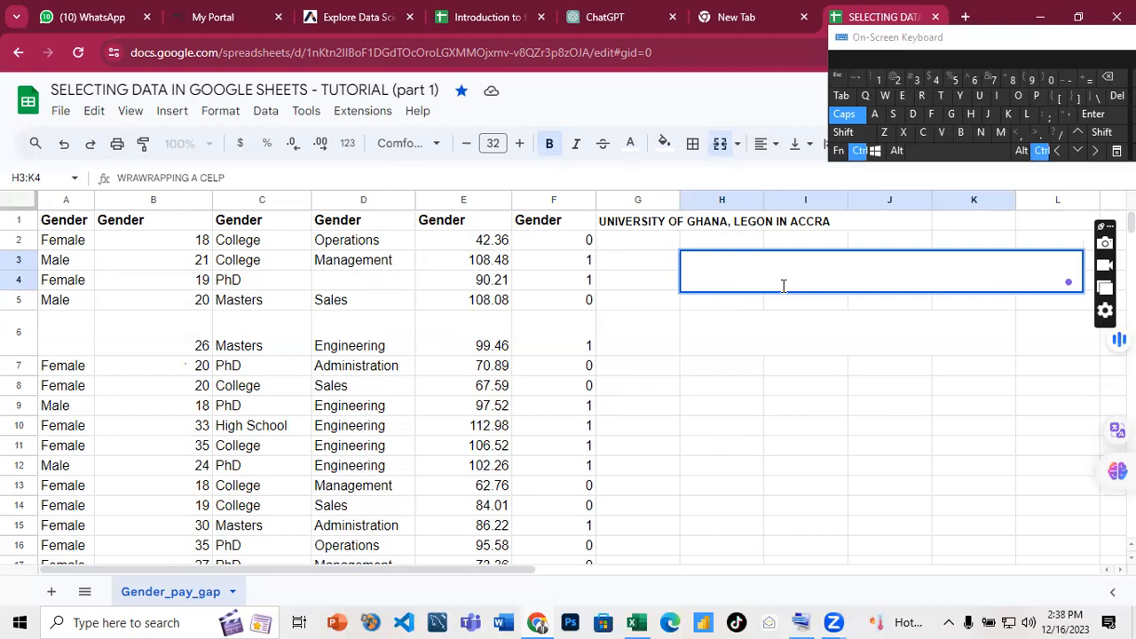
key(ctrl+a)
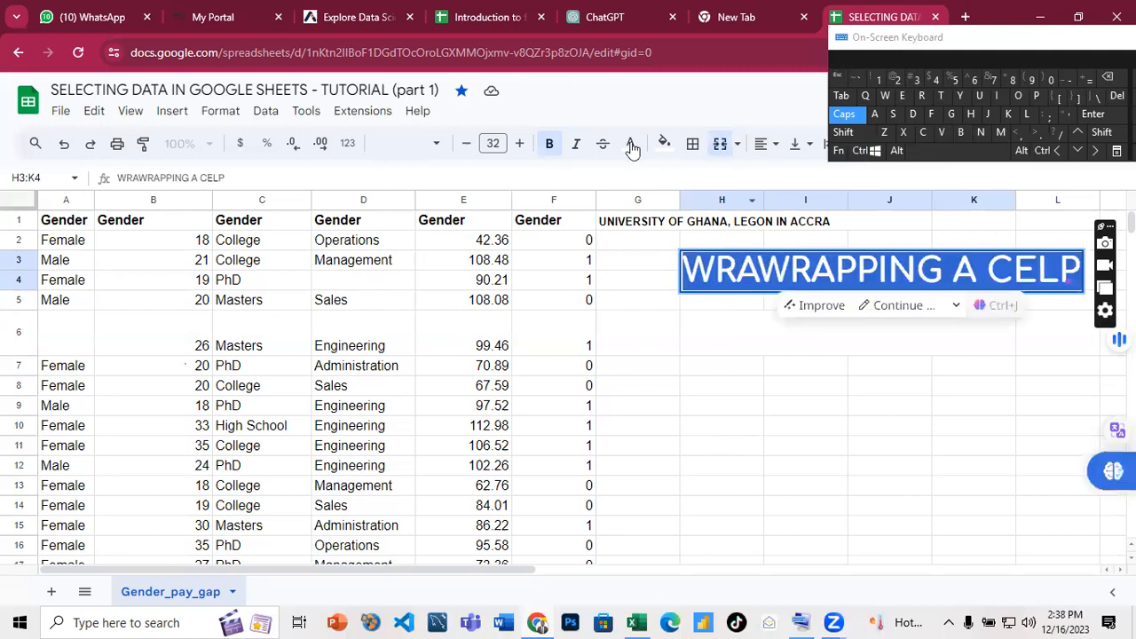
click(630, 144)
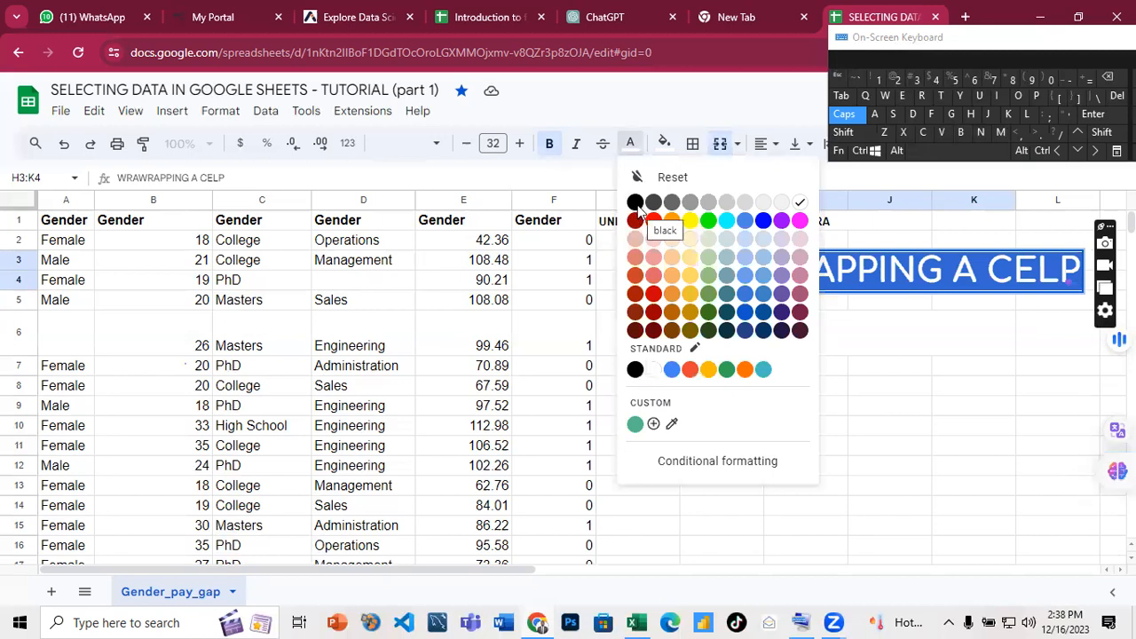
Remove the extra WRA from the start of the text in H3:K4 so that it reads WRAPPING A CELP
click(710, 275)
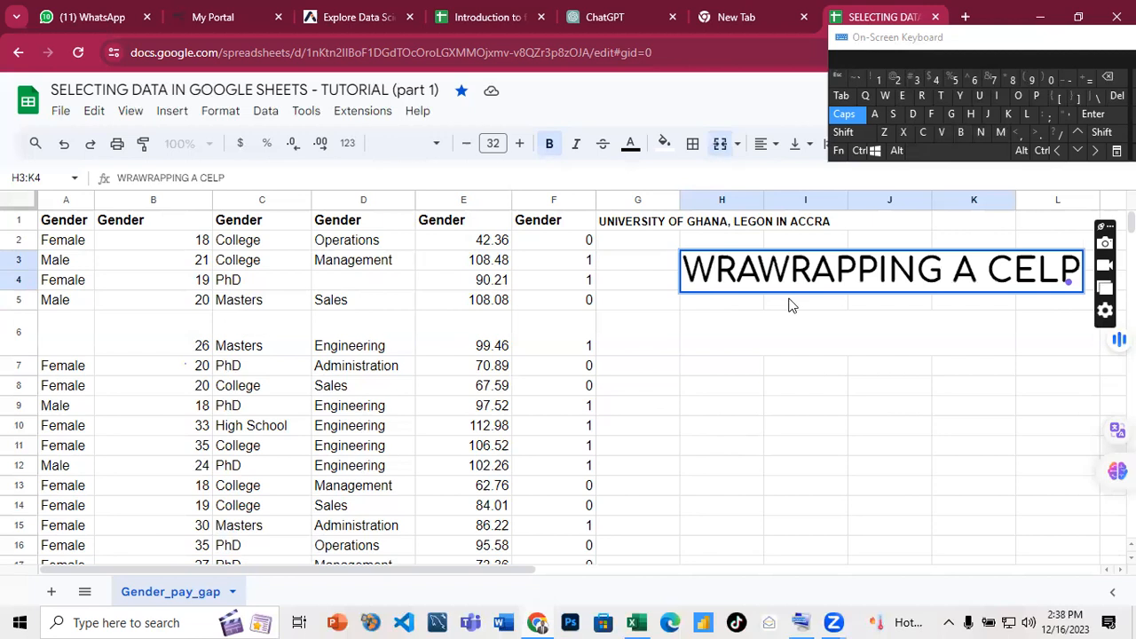
key(BackSpace)
key(BackSpace)
key(BackSpace)
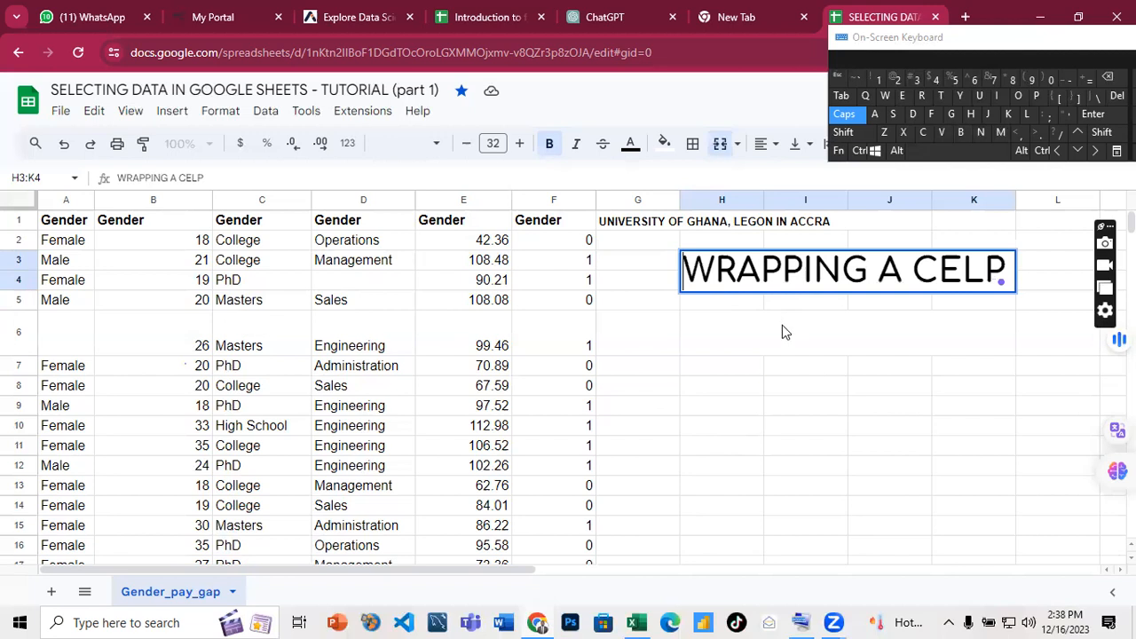
click(783, 327)
double_click(783, 325)
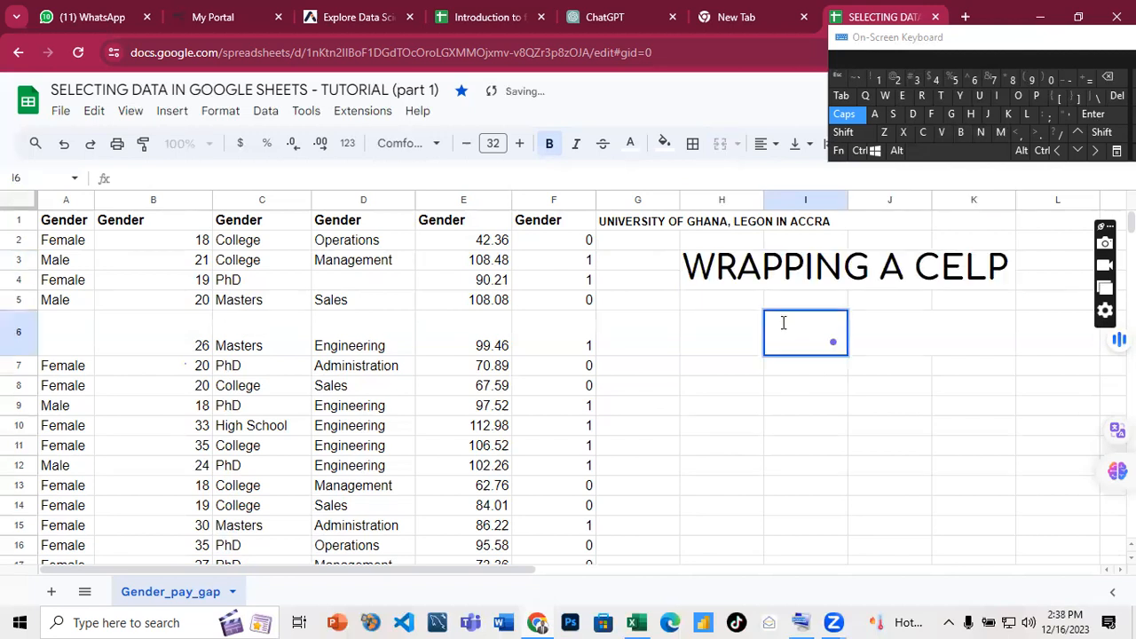
double_click(737, 297)
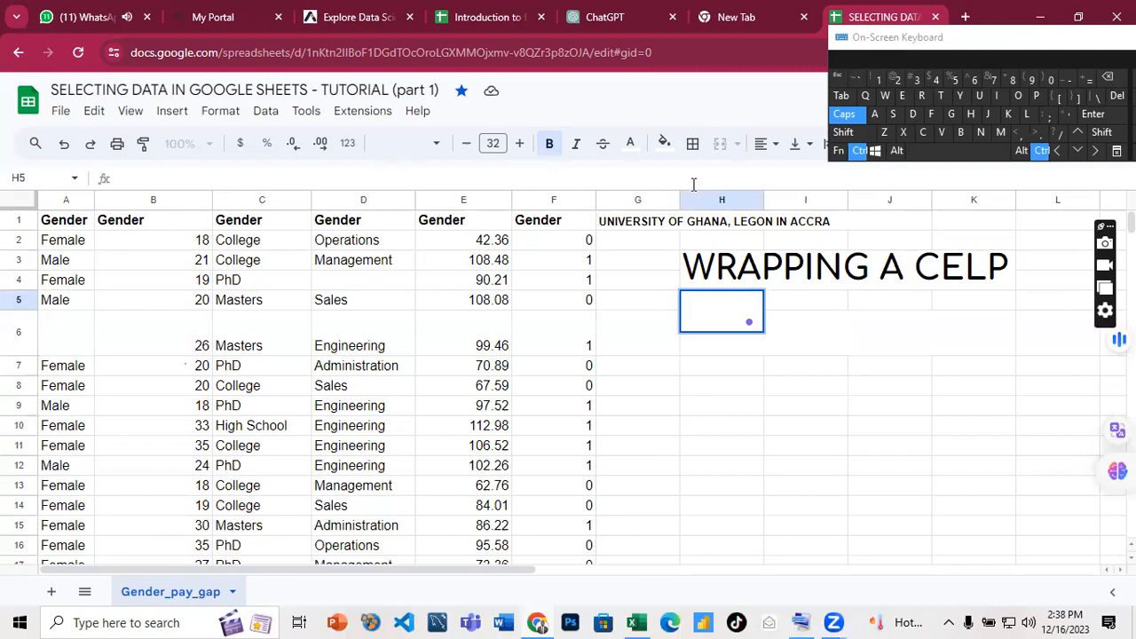
Enter the text TEXT WRAP in cell H5, below the merged WRAPPING A CELP cell
click(630, 143)
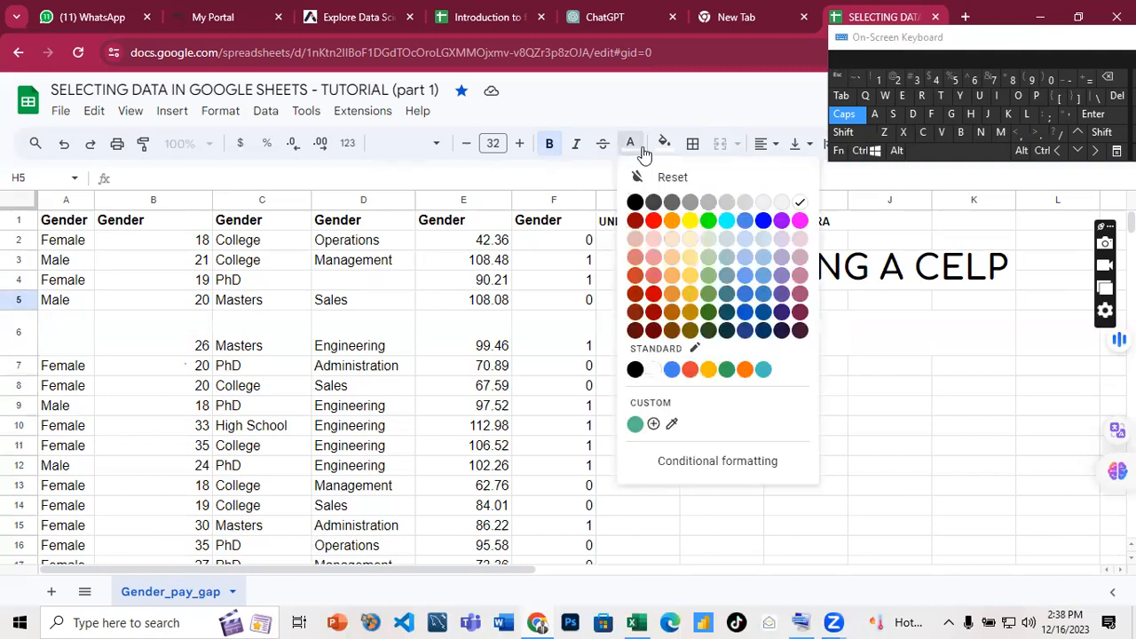
click(634, 204)
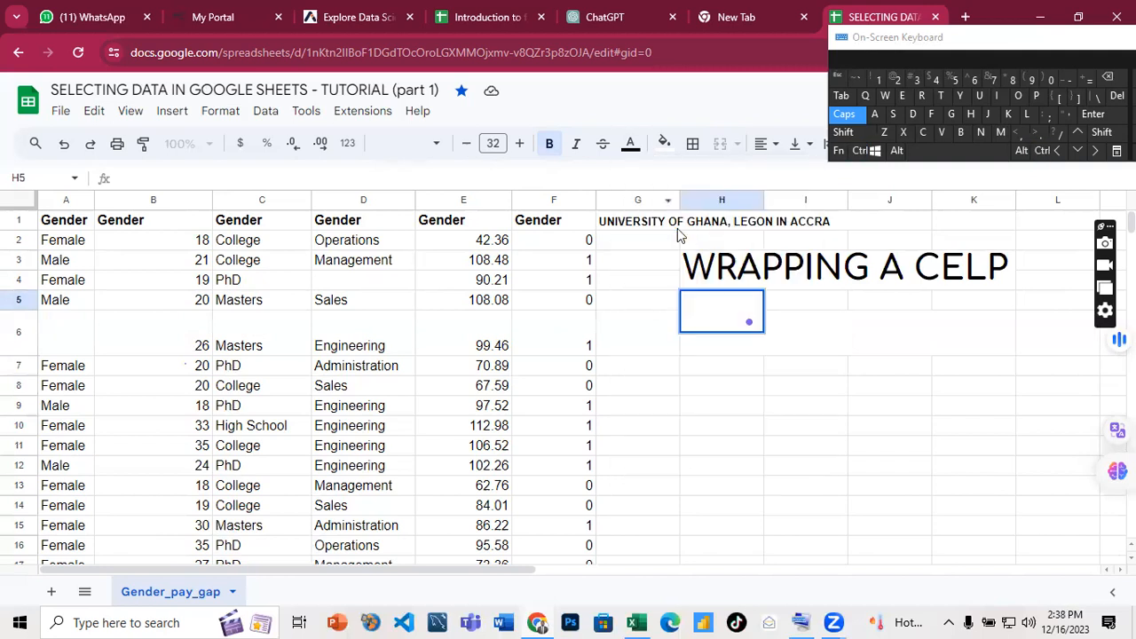
key(ctrl)
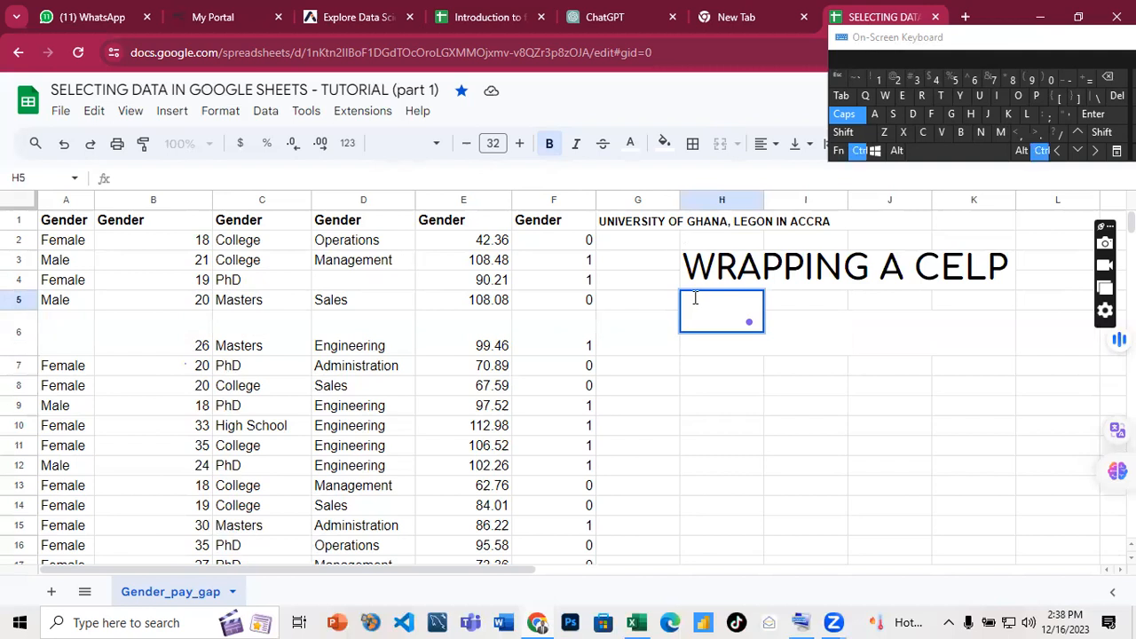
text(TEX)
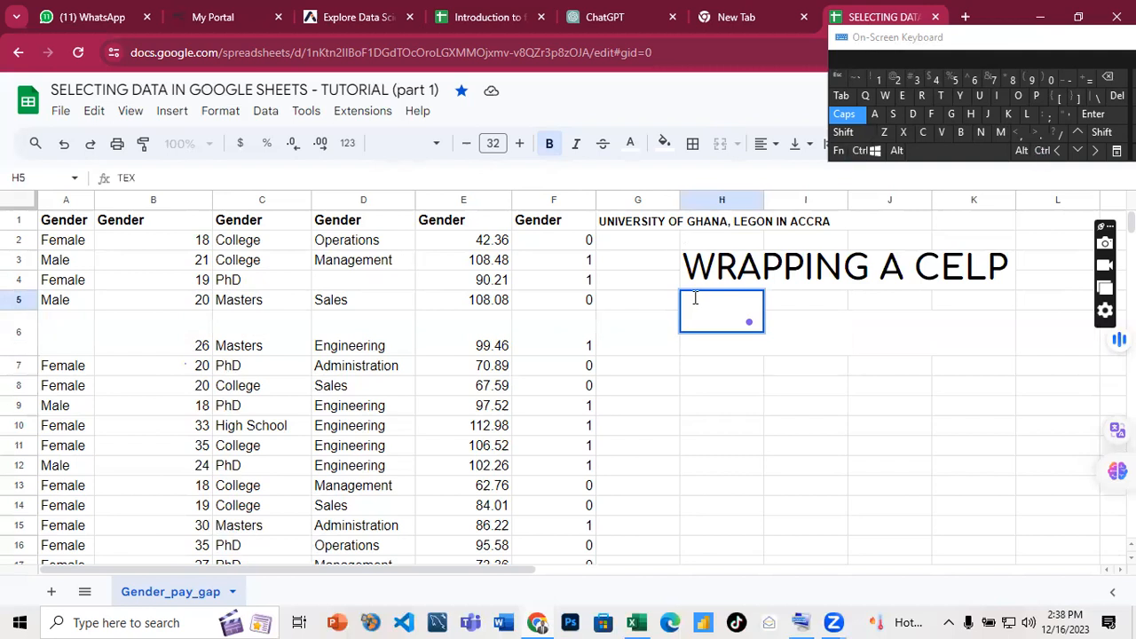
key(BackSpace)
key(BackSpace)
text(EXT)
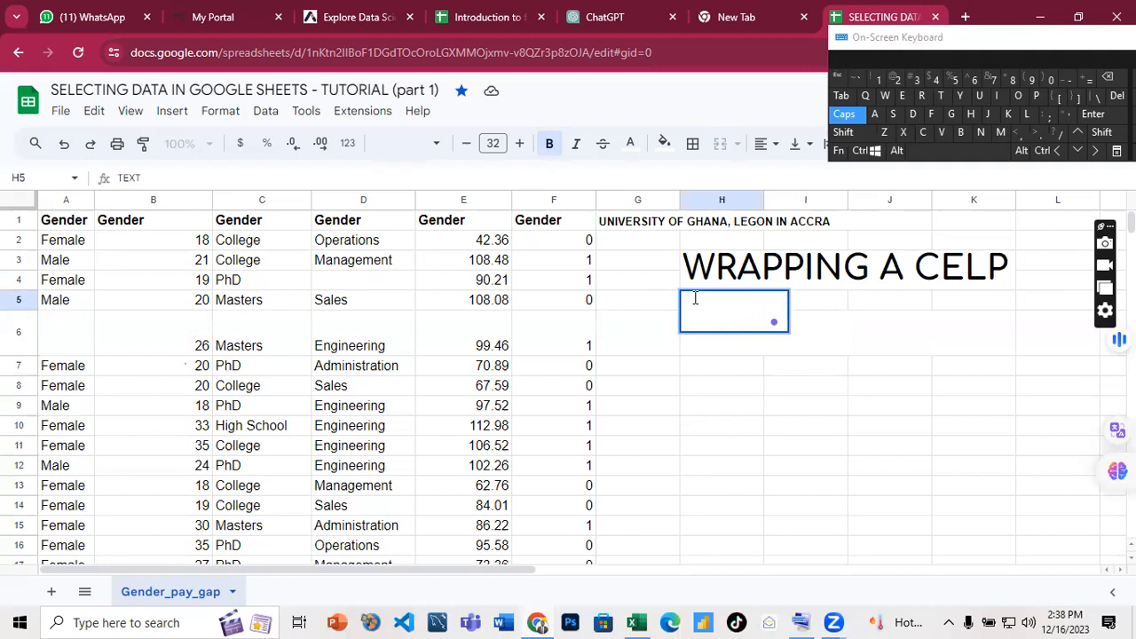
text( WRS)
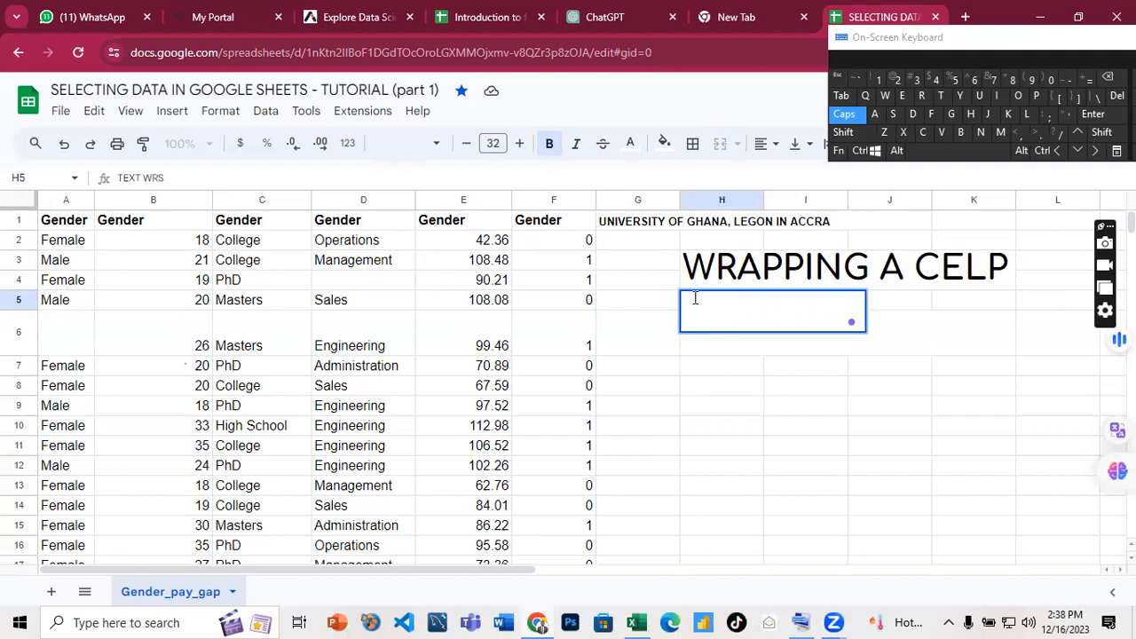
key(BackSpace)
text(AP)
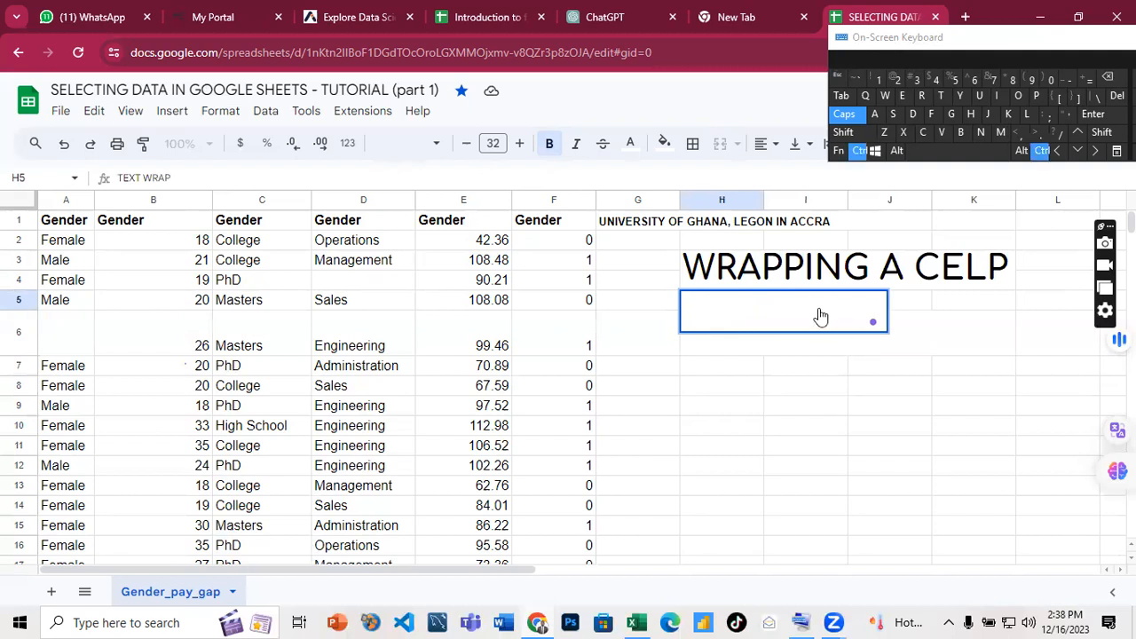
Select all the text in cell H5, set its text colour to black and fill the cell with dark red
key(ctrl+a)
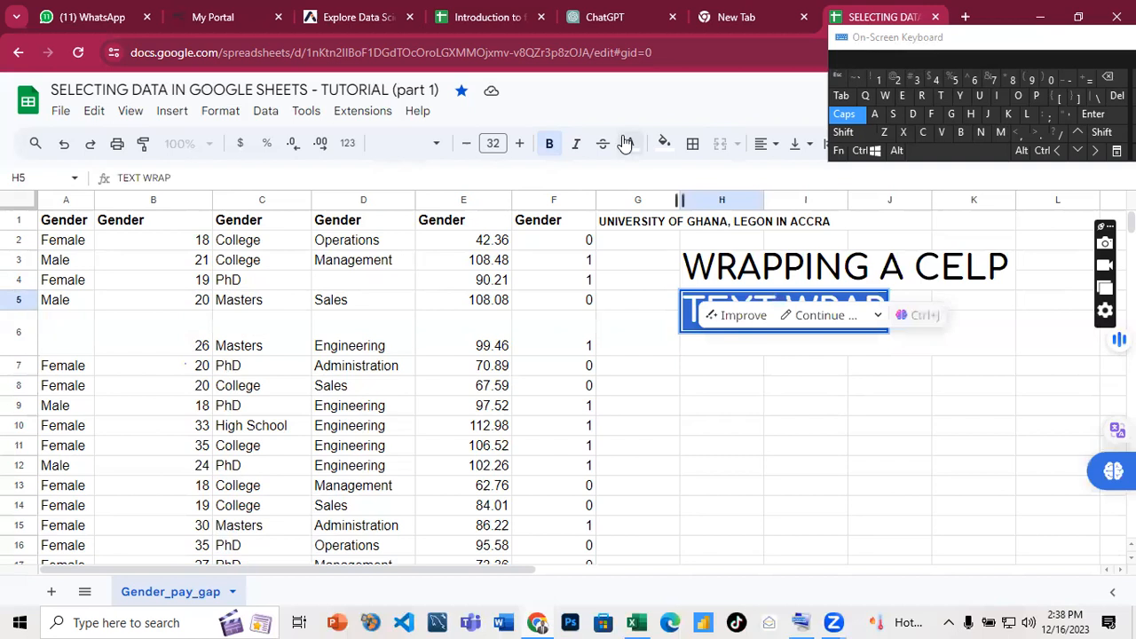
click(630, 143)
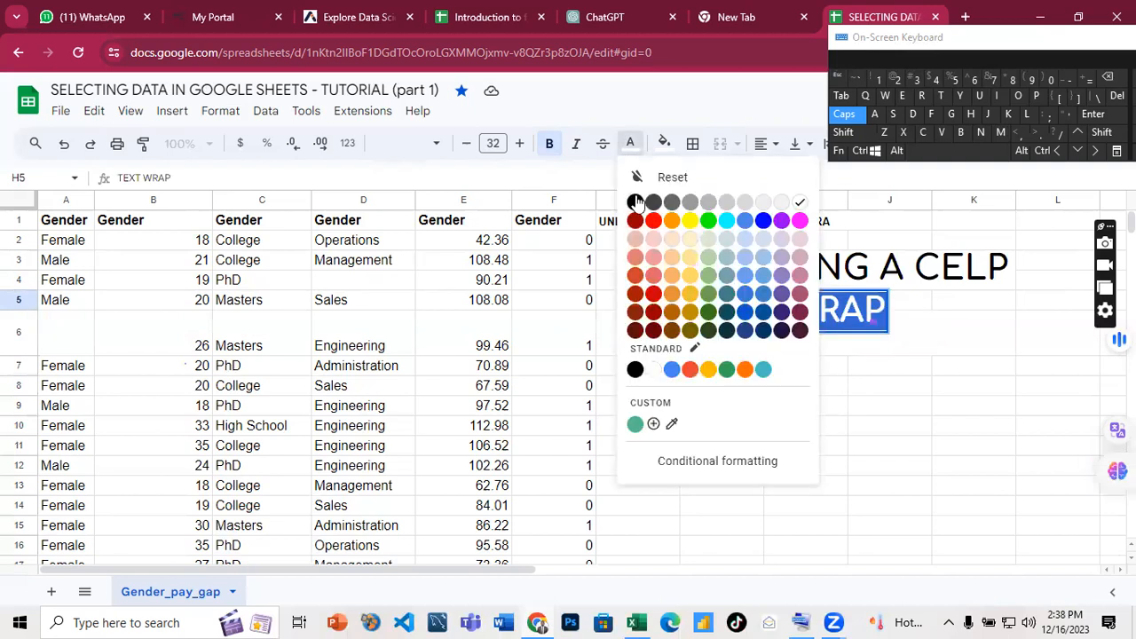
click(666, 145)
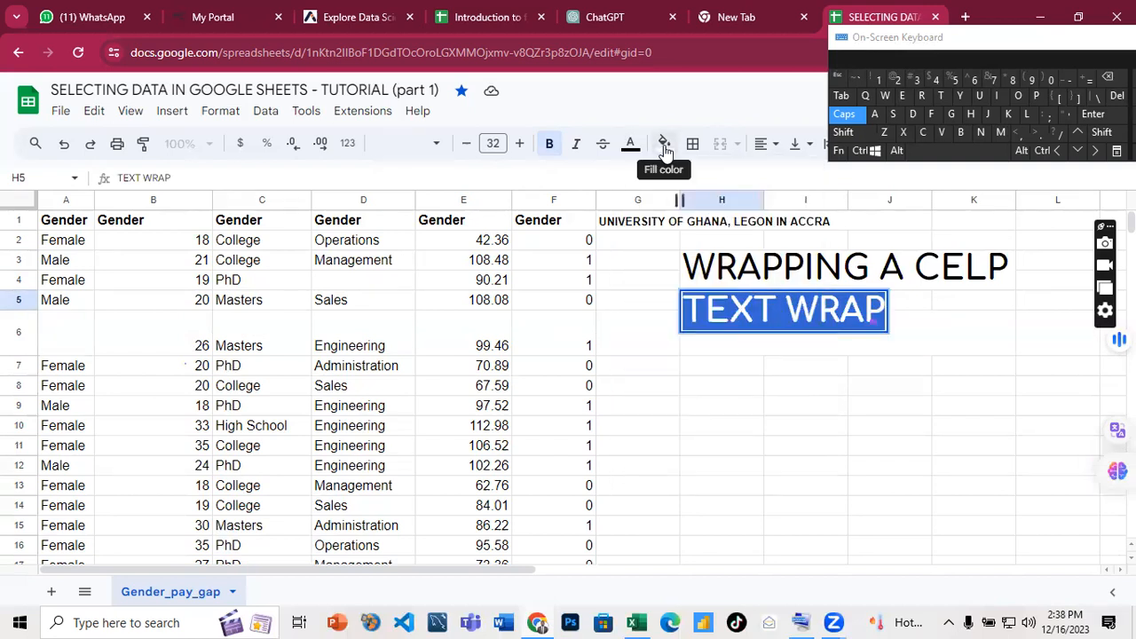
click(664, 143)
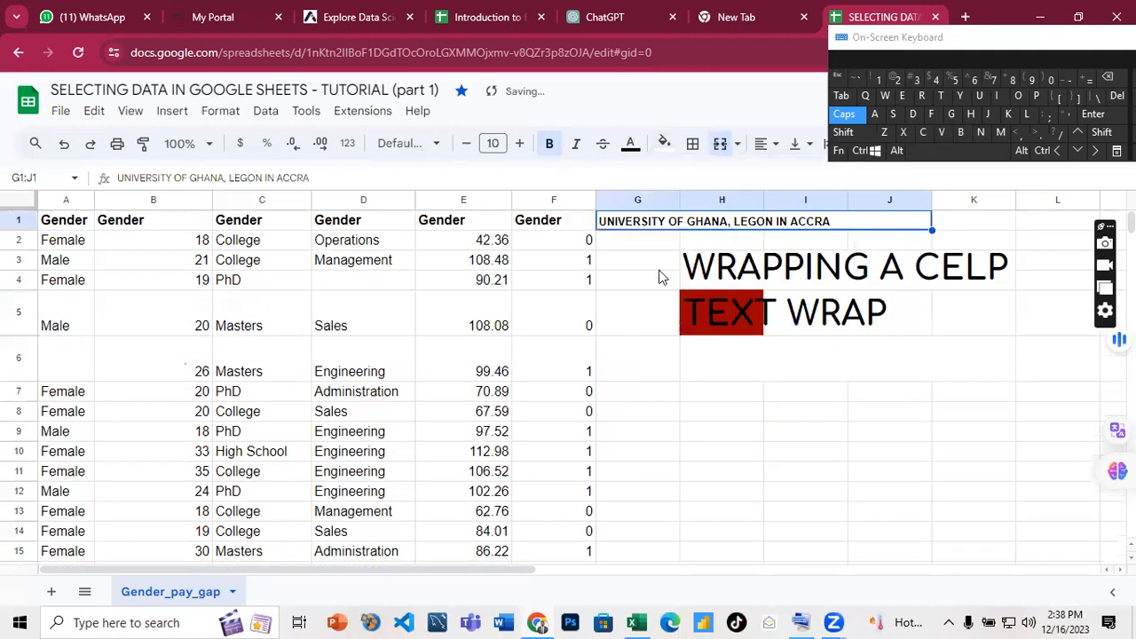
click(656, 263)
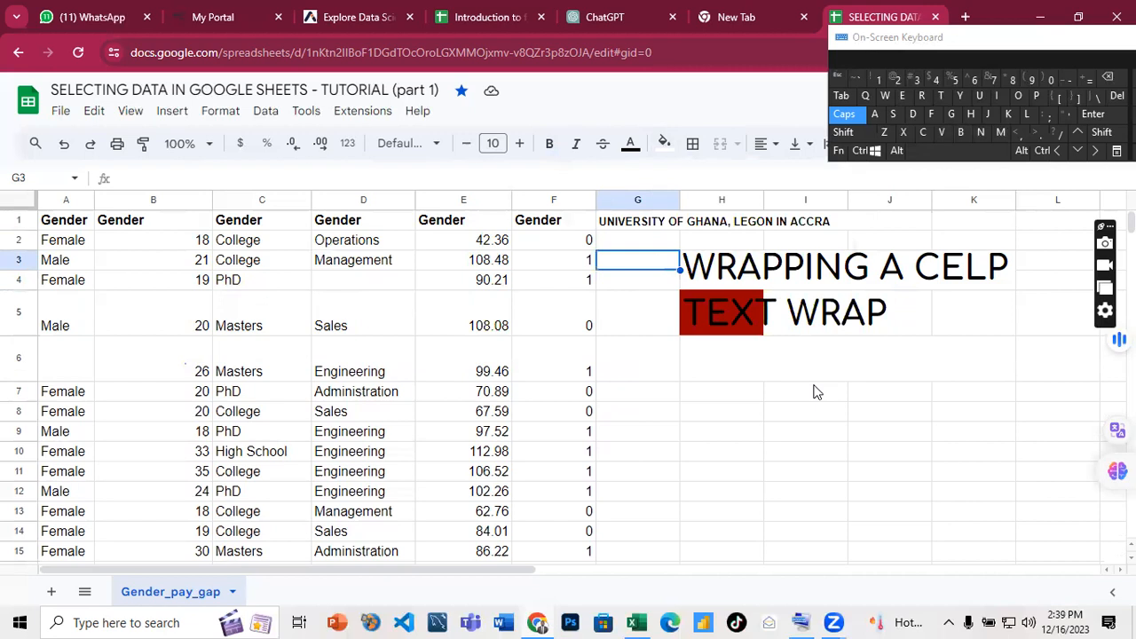
Return to the list of recent spreadsheets and open Copy of Data visibility
scroll(631, 386, down, 1)
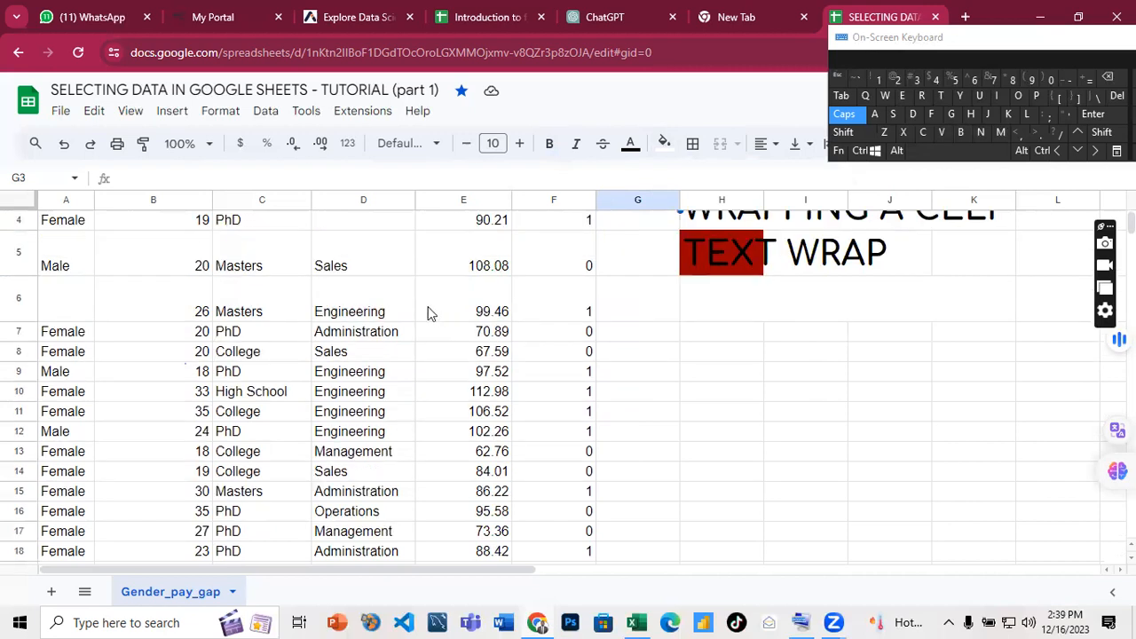
scroll(426, 314, up, 1)
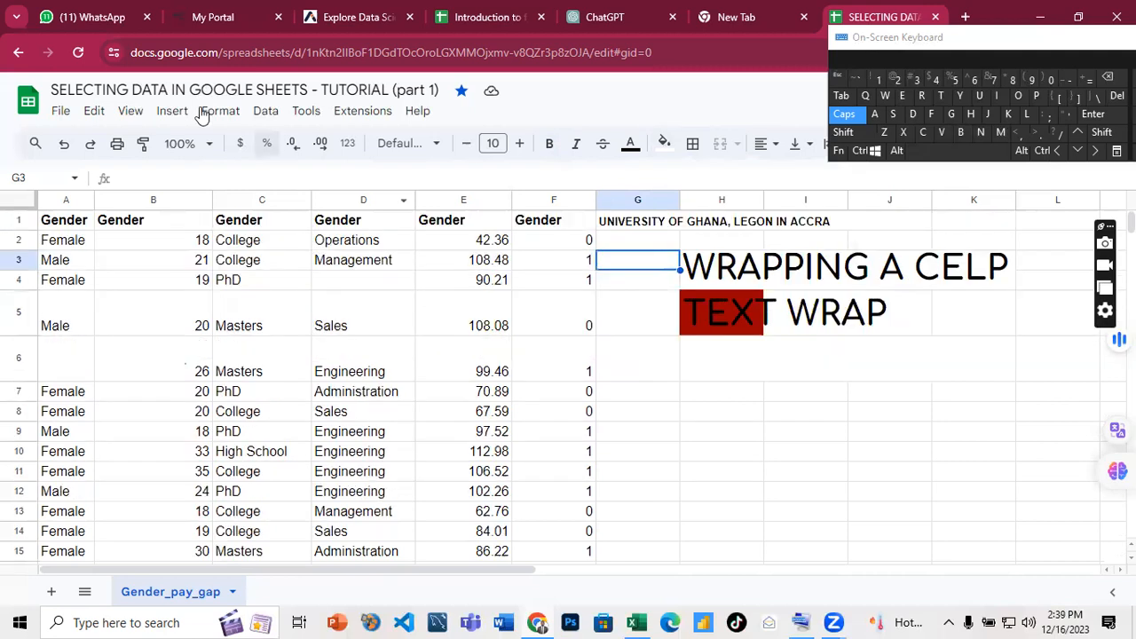
click(60, 111)
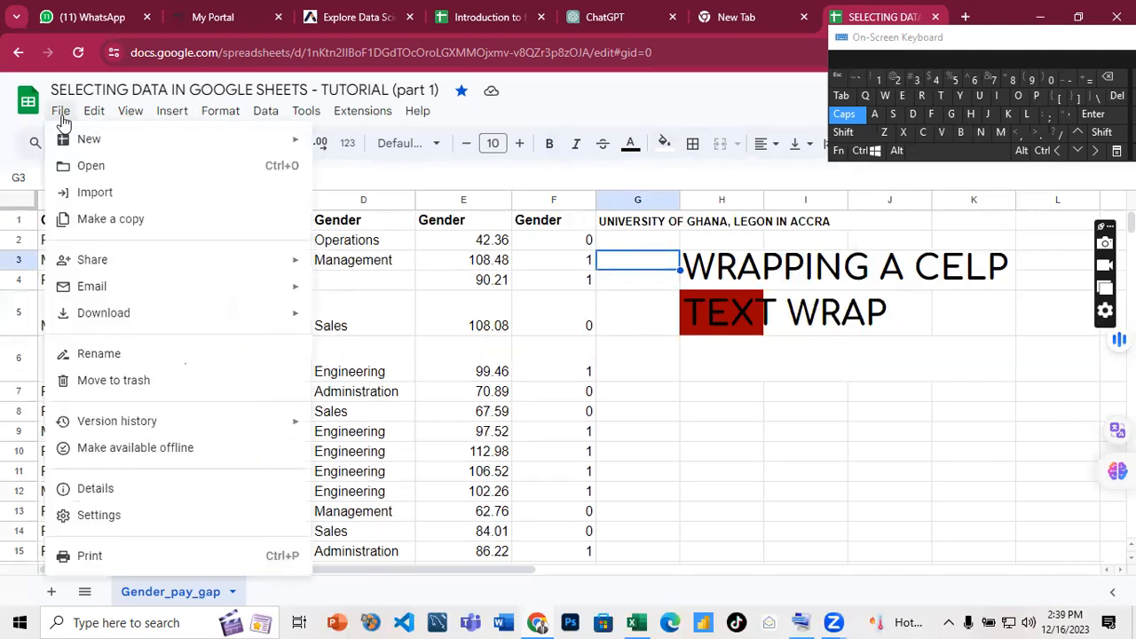
click(26, 100)
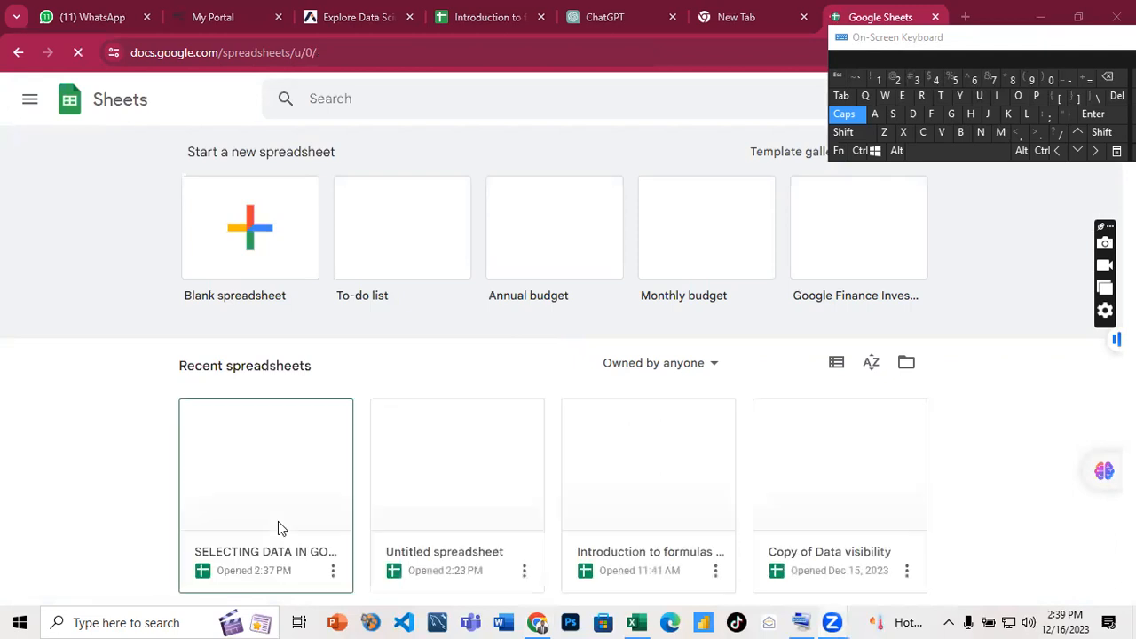
scroll(344, 532, down, 3)
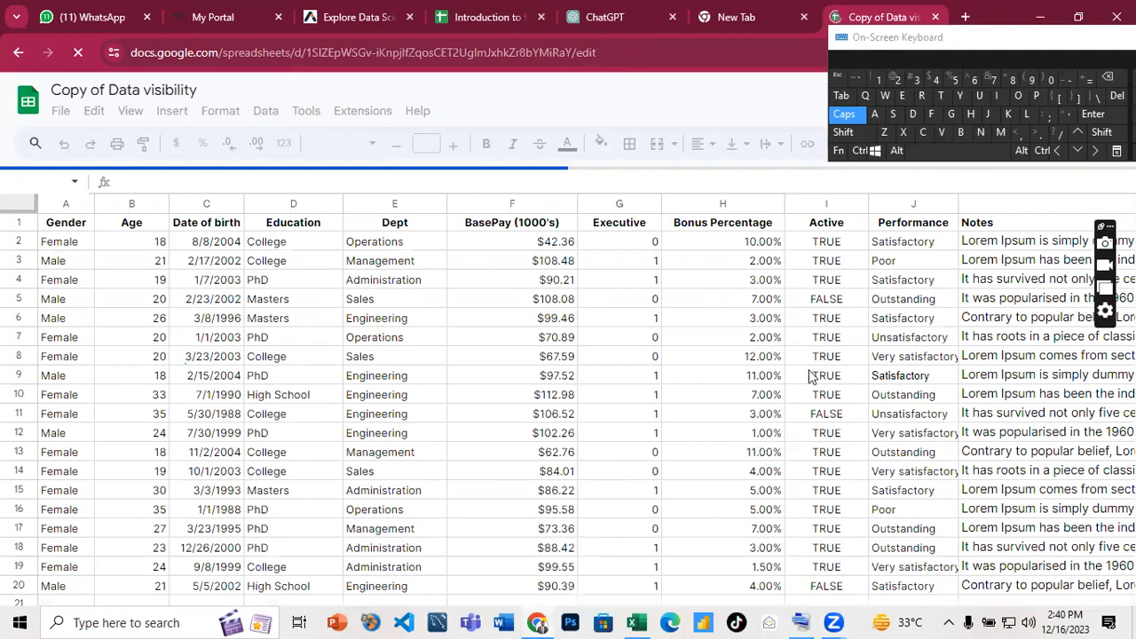
click(1030, 257)
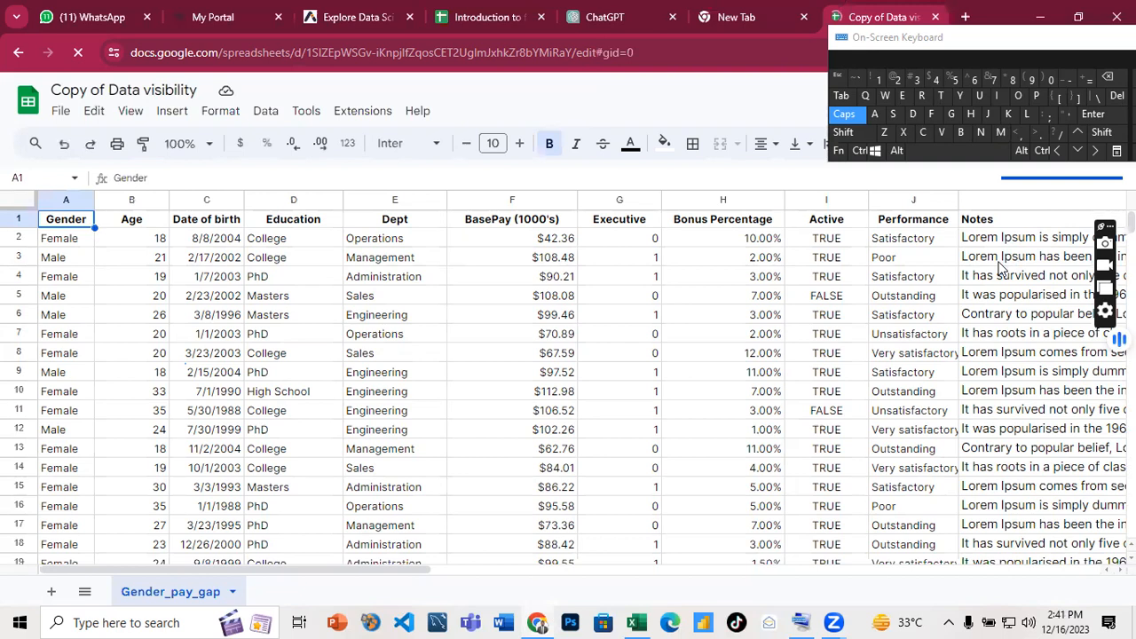
Select the entire Notes column, K1:K20, and set its text wrapping to Wrap
scroll(1011, 311, right, 1)
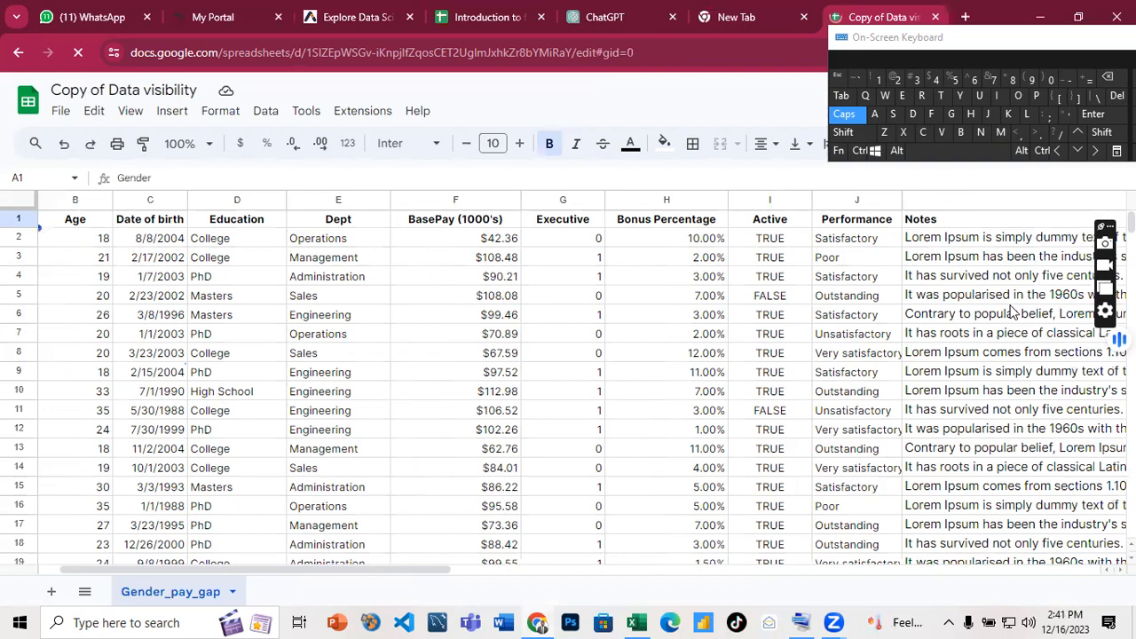
scroll(1012, 310, right, 5)
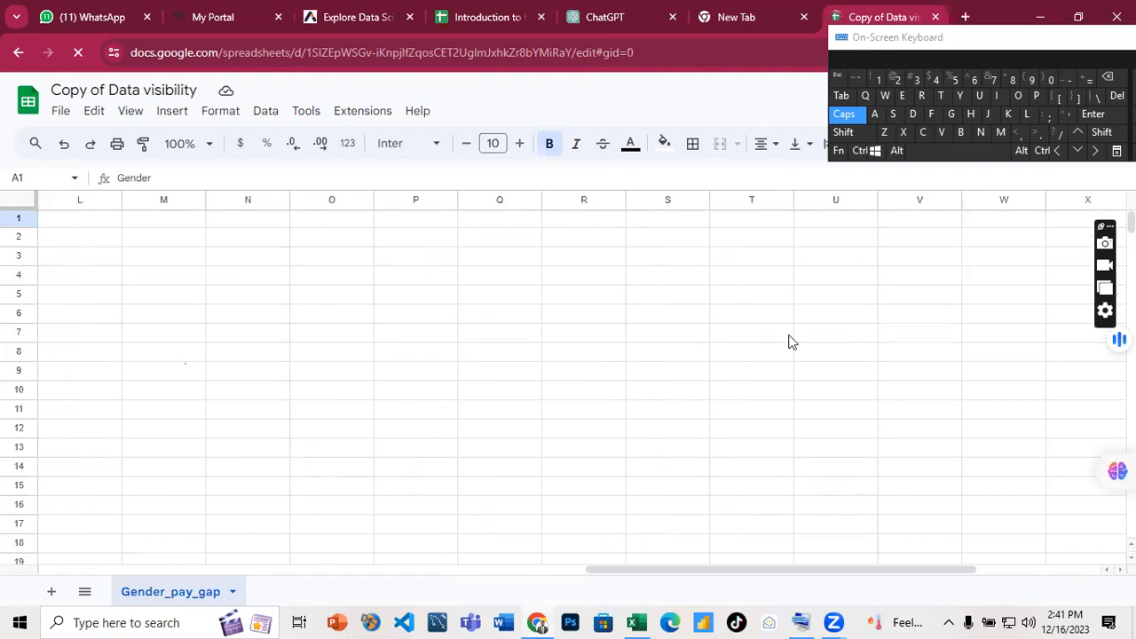
scroll(790, 342, left, 3)
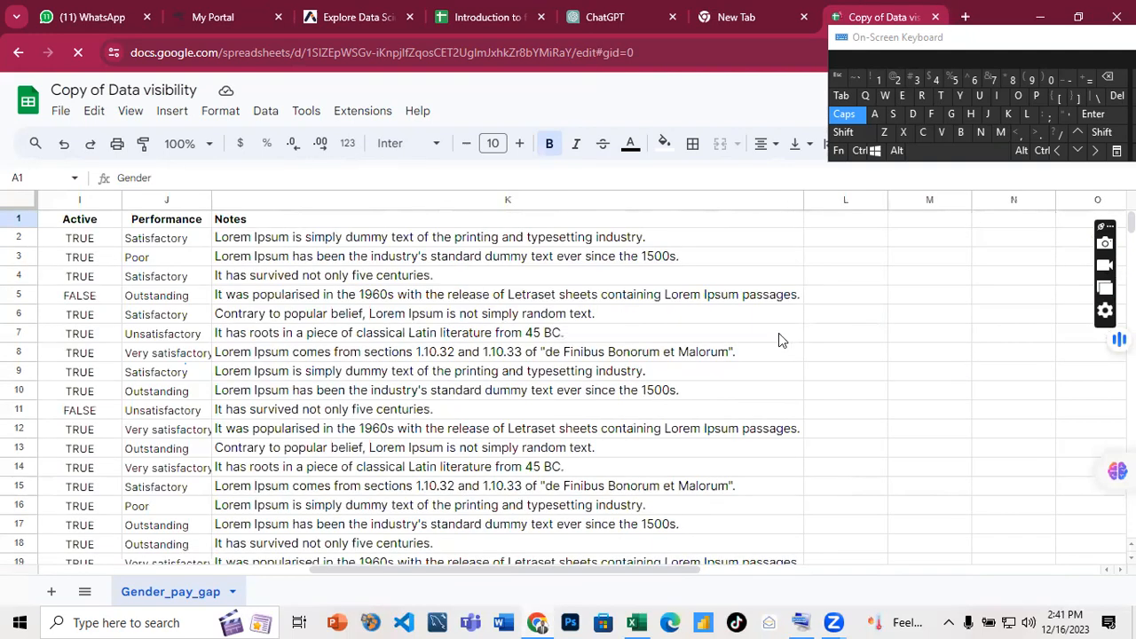
scroll(778, 332, left, 5)
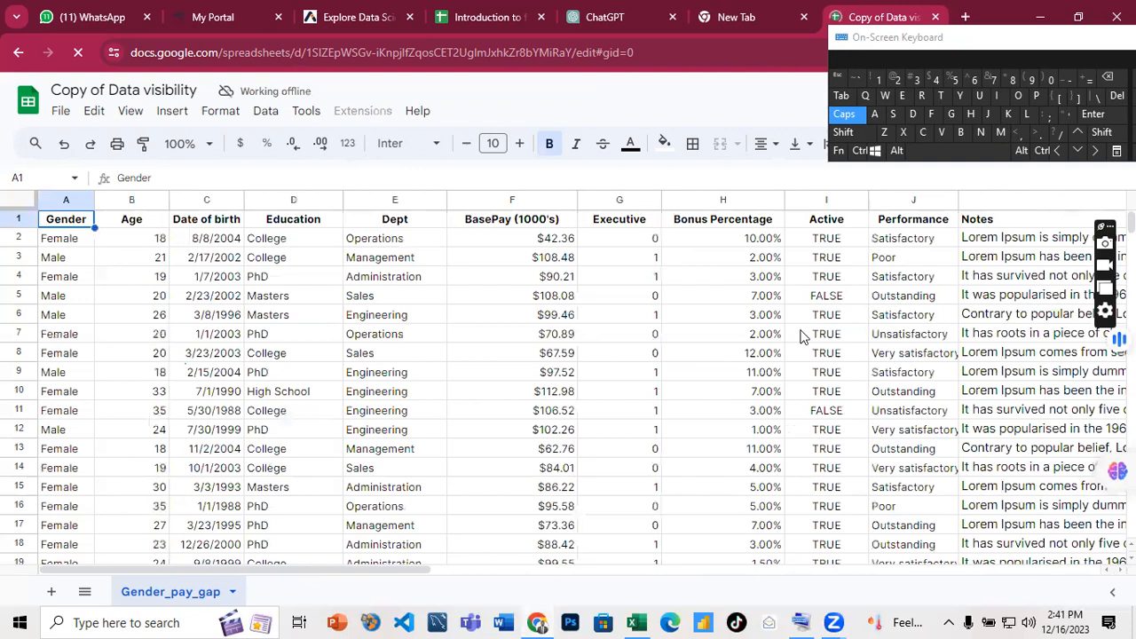
scroll(793, 333, right, 5)
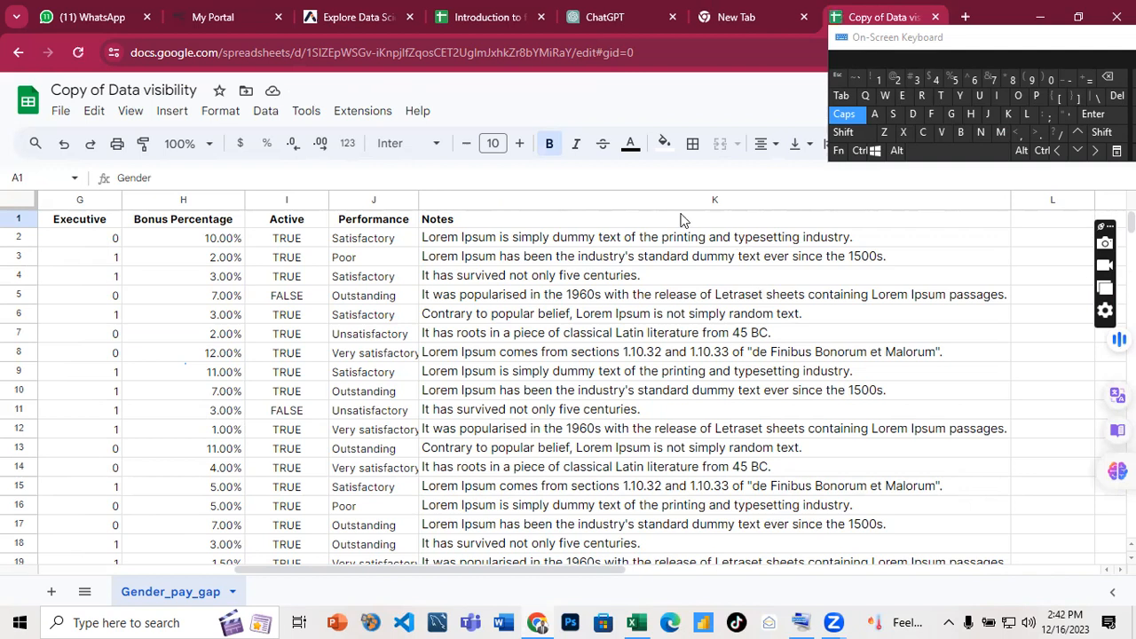
click(617, 223)
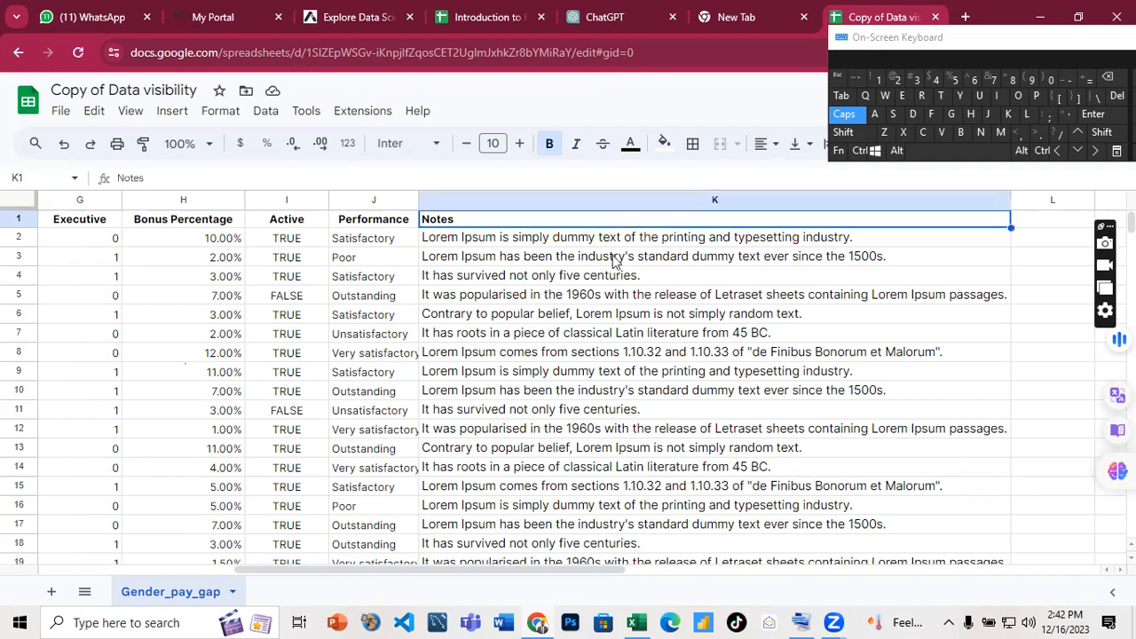
click(615, 260)
key(ctrl)
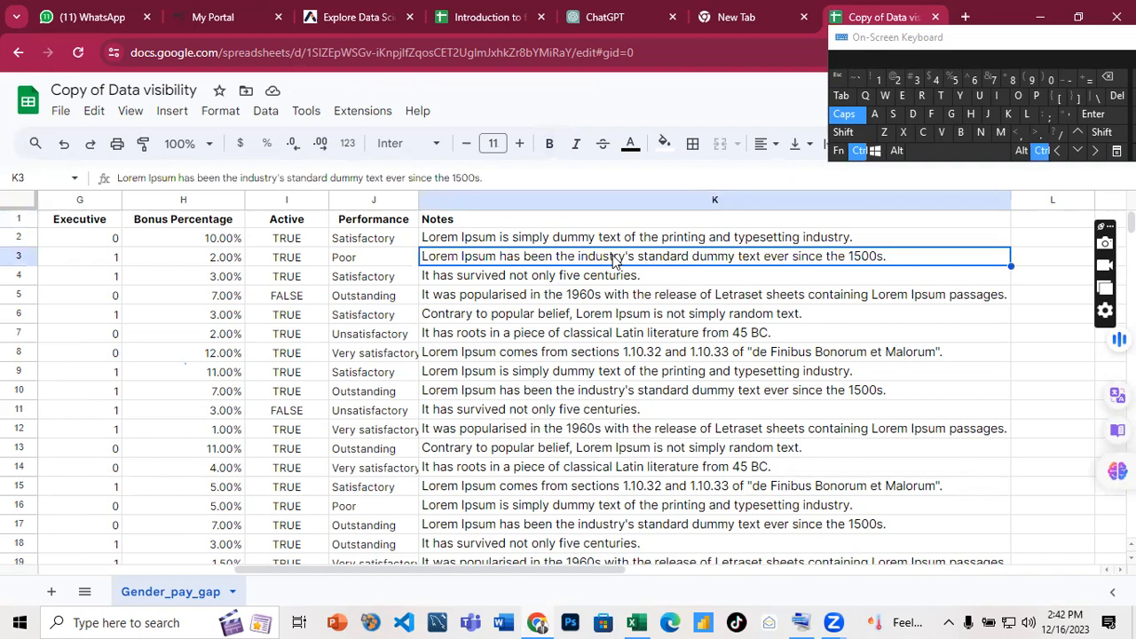
key(ctrl+a)
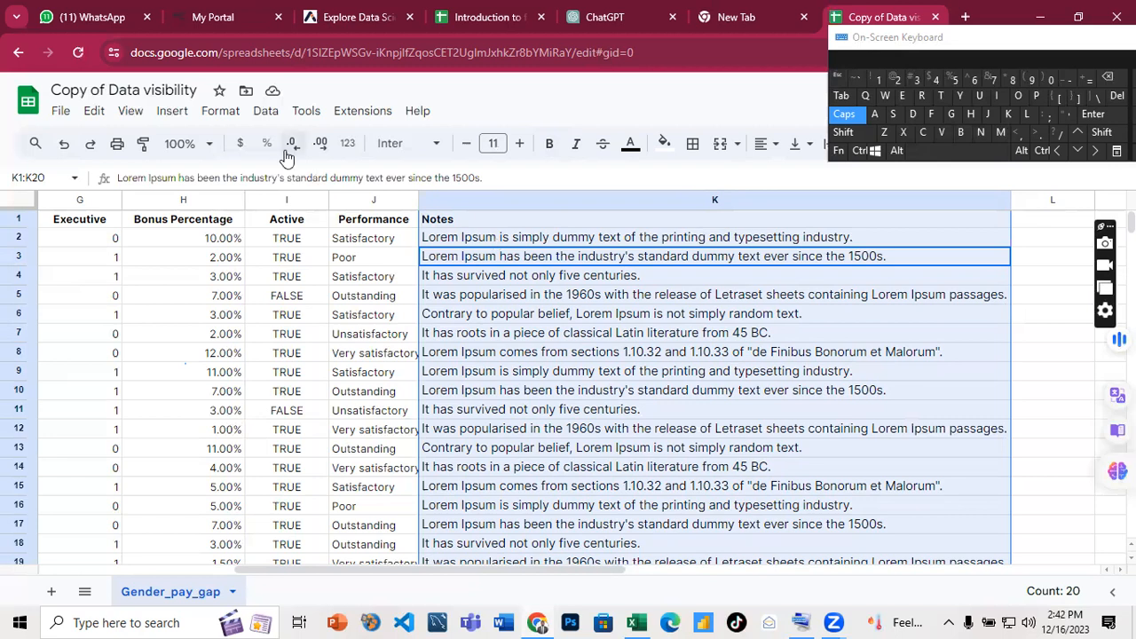
click(230, 116)
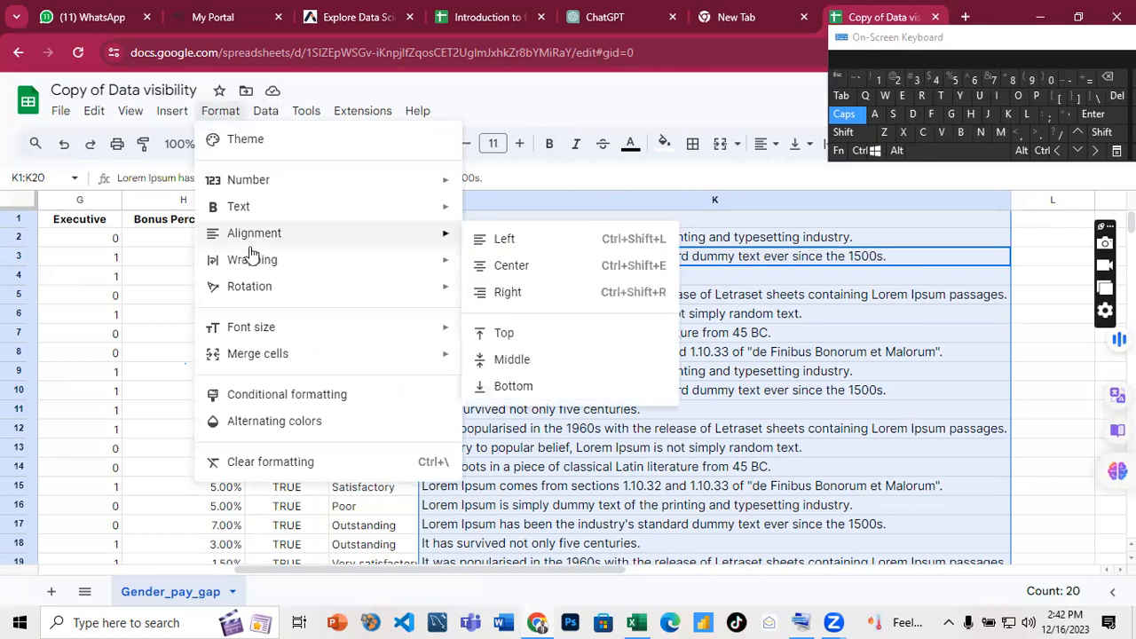
mouse_move(251, 258)
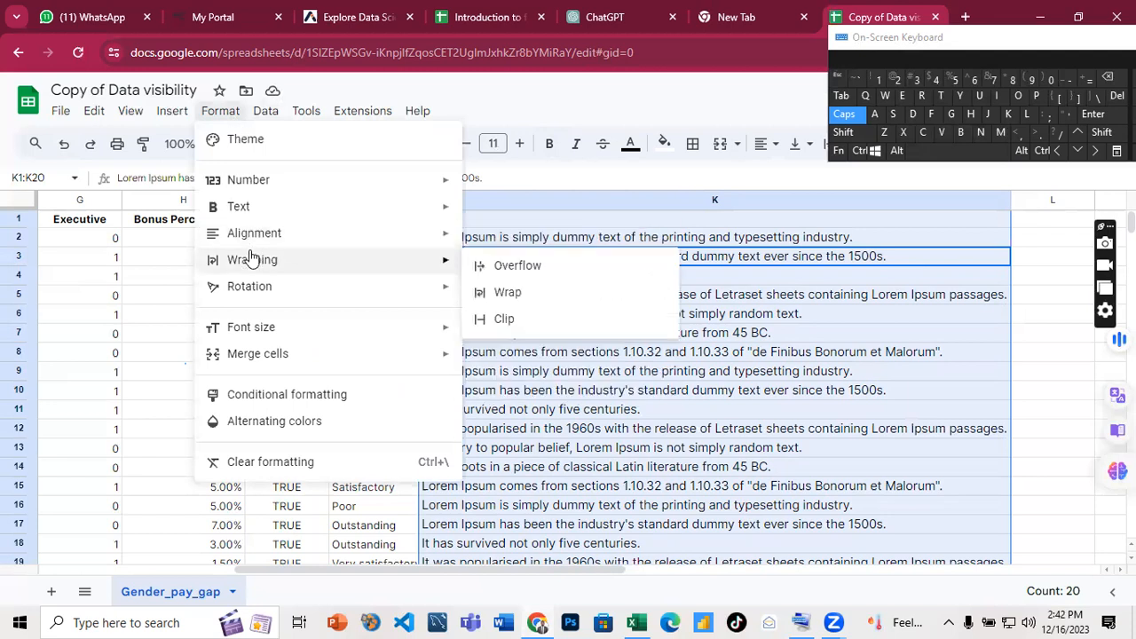
click(477, 294)
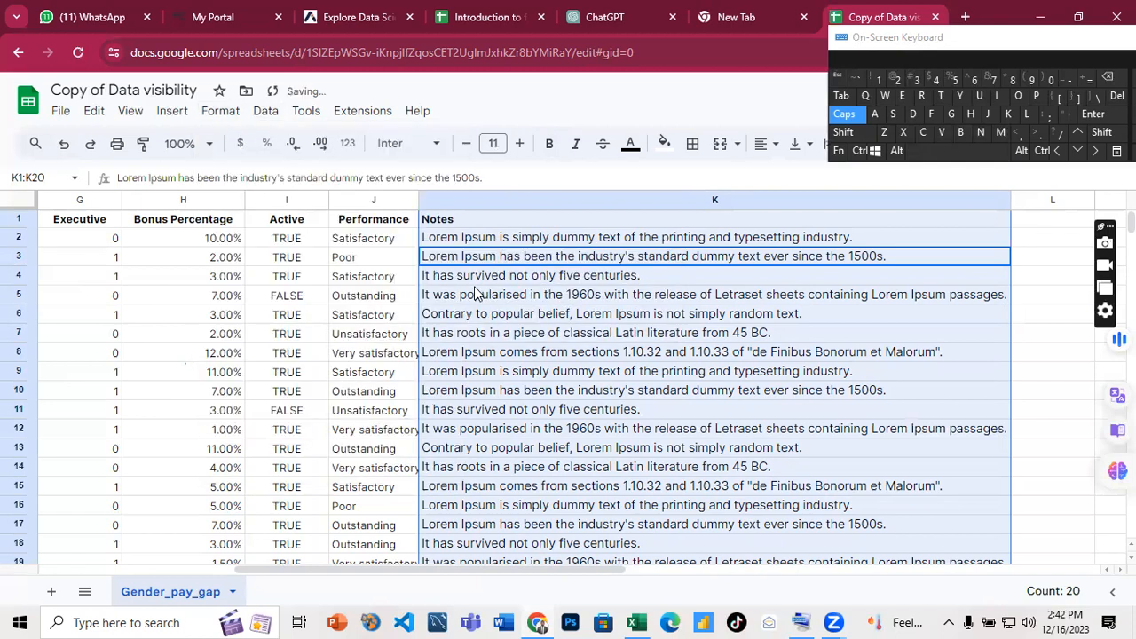
click(477, 293)
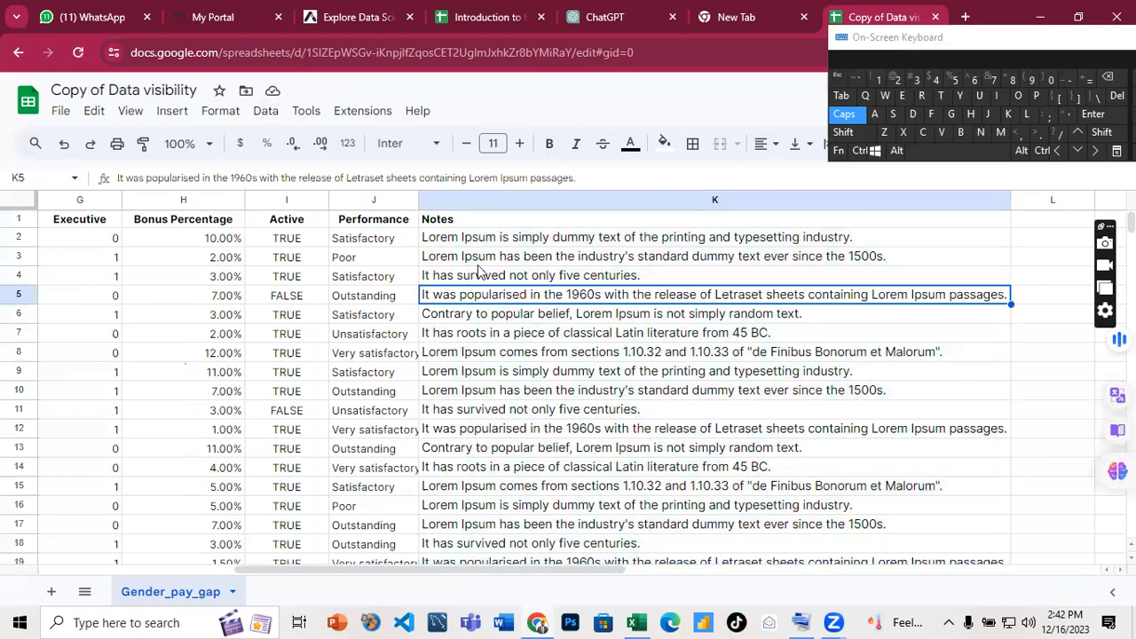
Reselect the whole Notes column from cell K3 and apply the Wrap option to it again
click(488, 259)
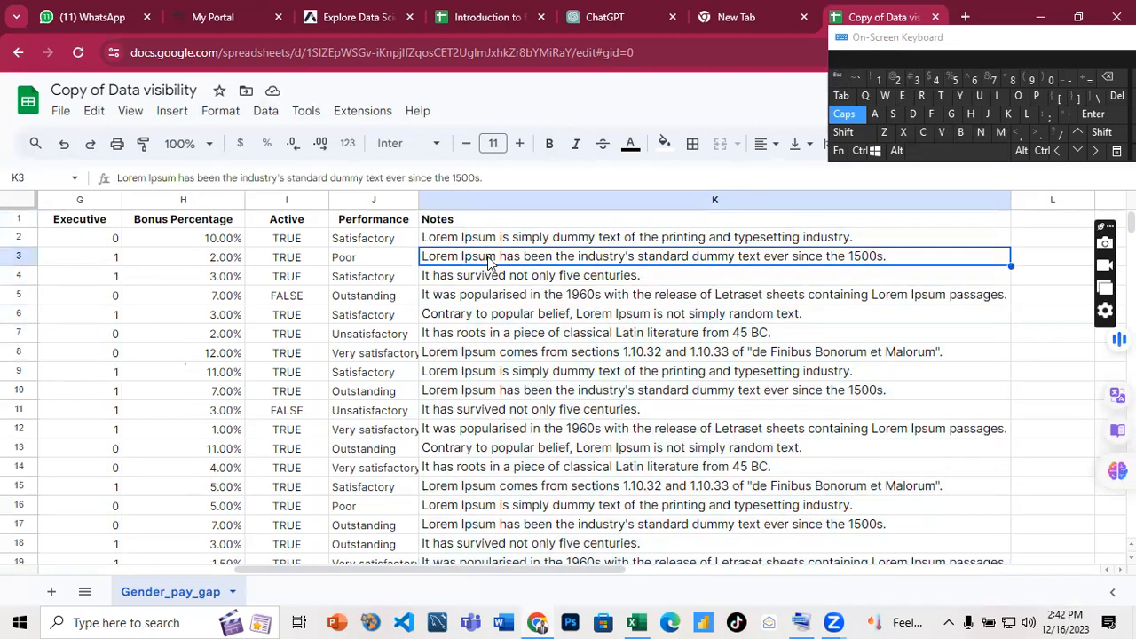
key(ctrl)
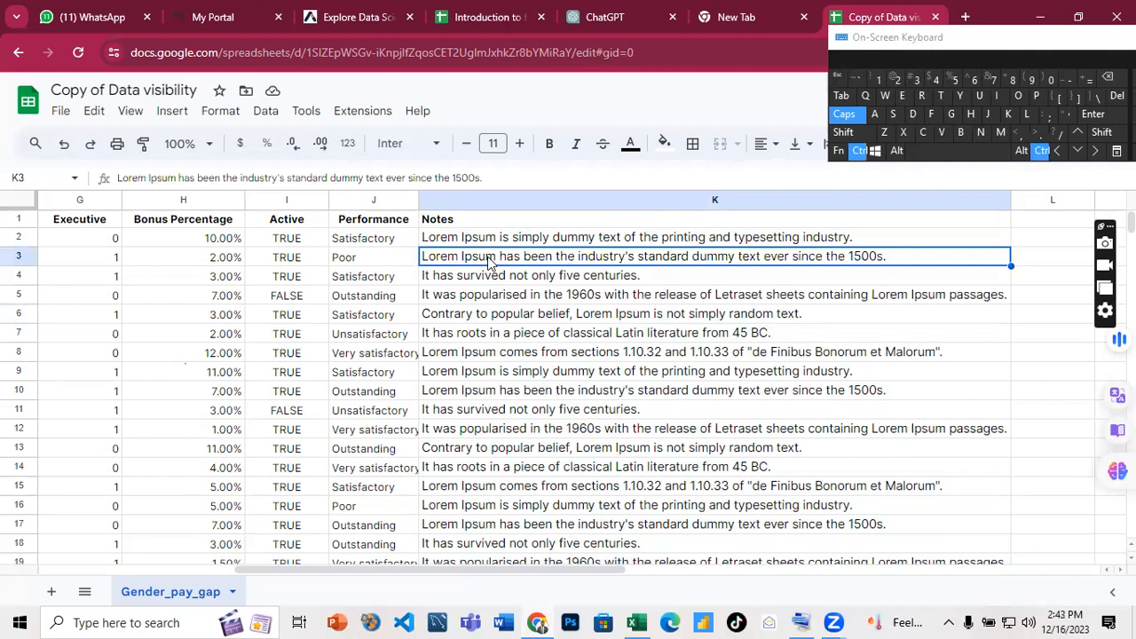
key(ctrl+space)
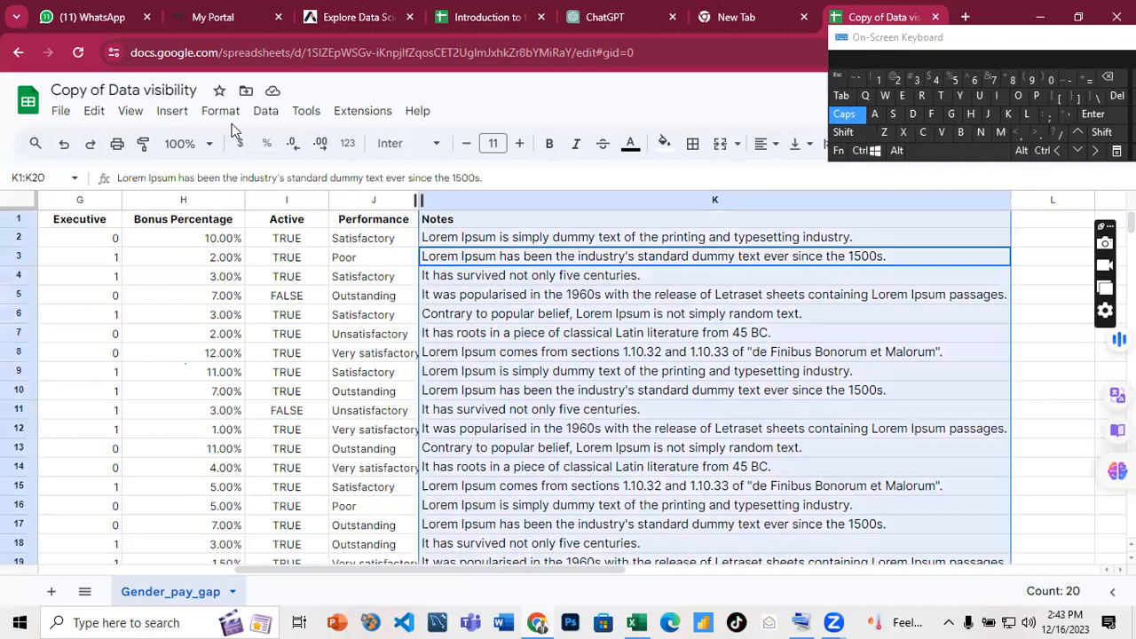
click(220, 111)
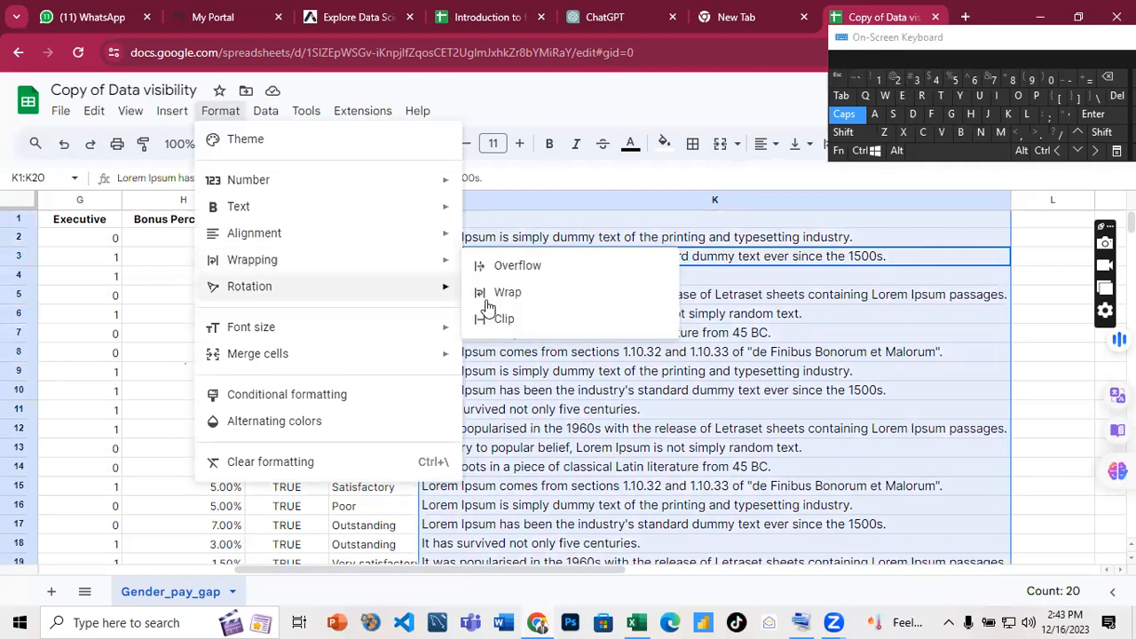
click(489, 299)
click(489, 299)
click(506, 240)
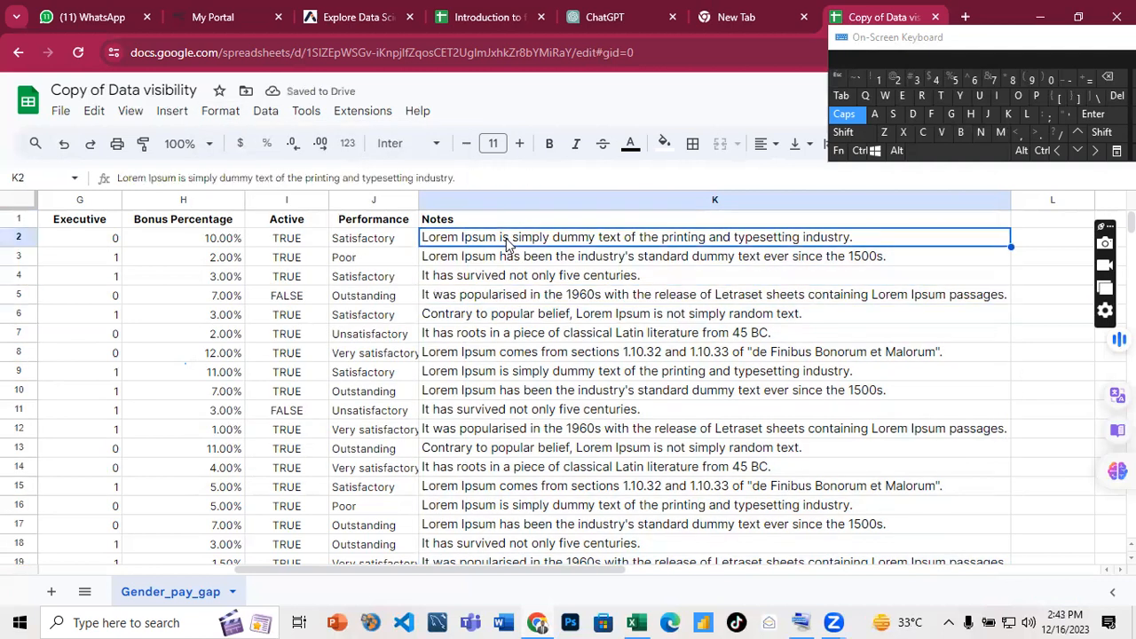
Set the text wrapping of the single note in cell K2 to Wrap
click(237, 112)
click(266, 110)
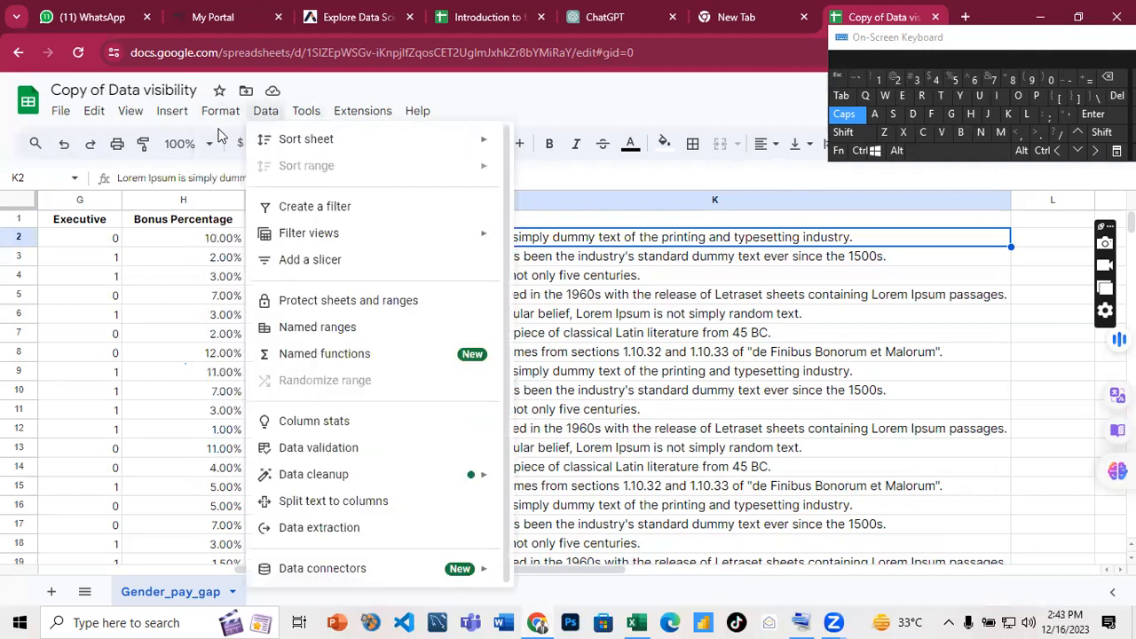
click(220, 110)
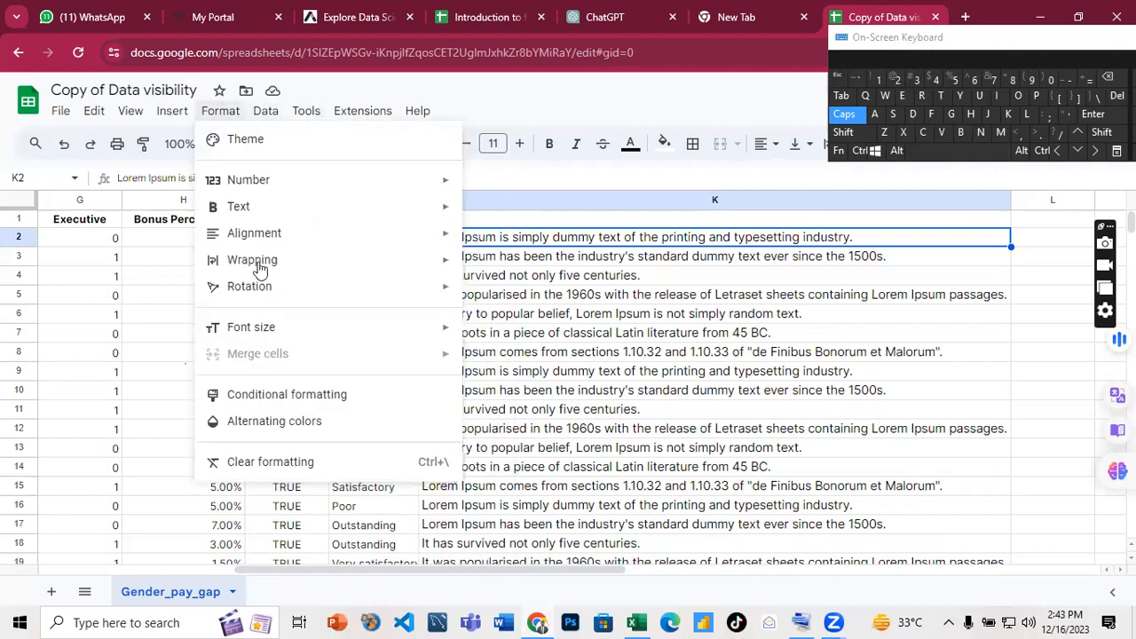
mouse_move(259, 269)
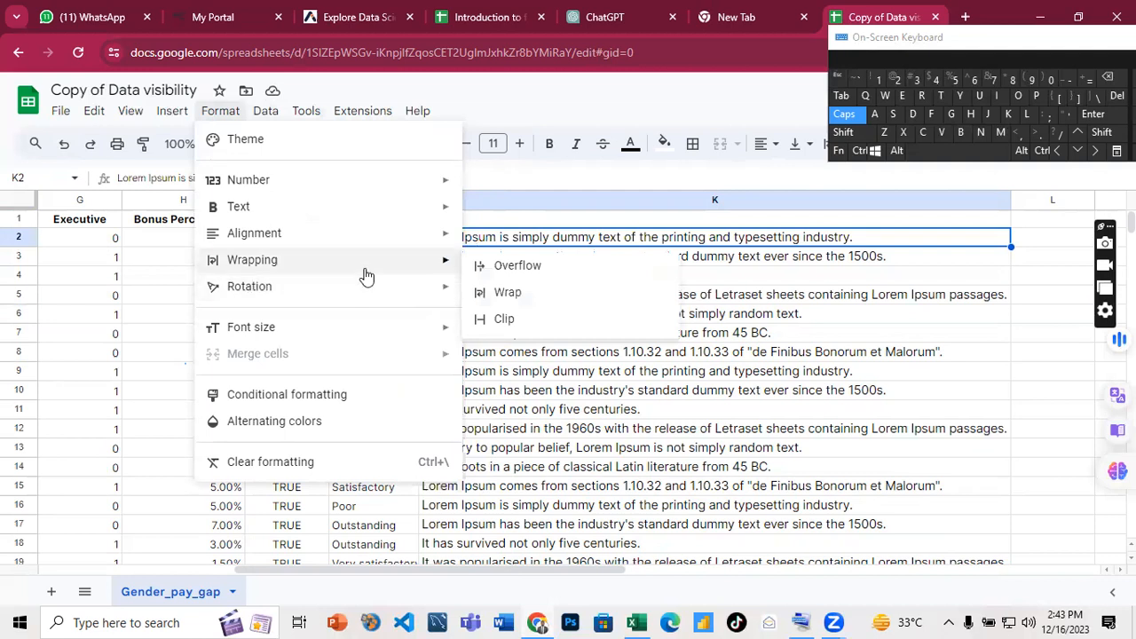
click(536, 295)
click(536, 294)
click(538, 260)
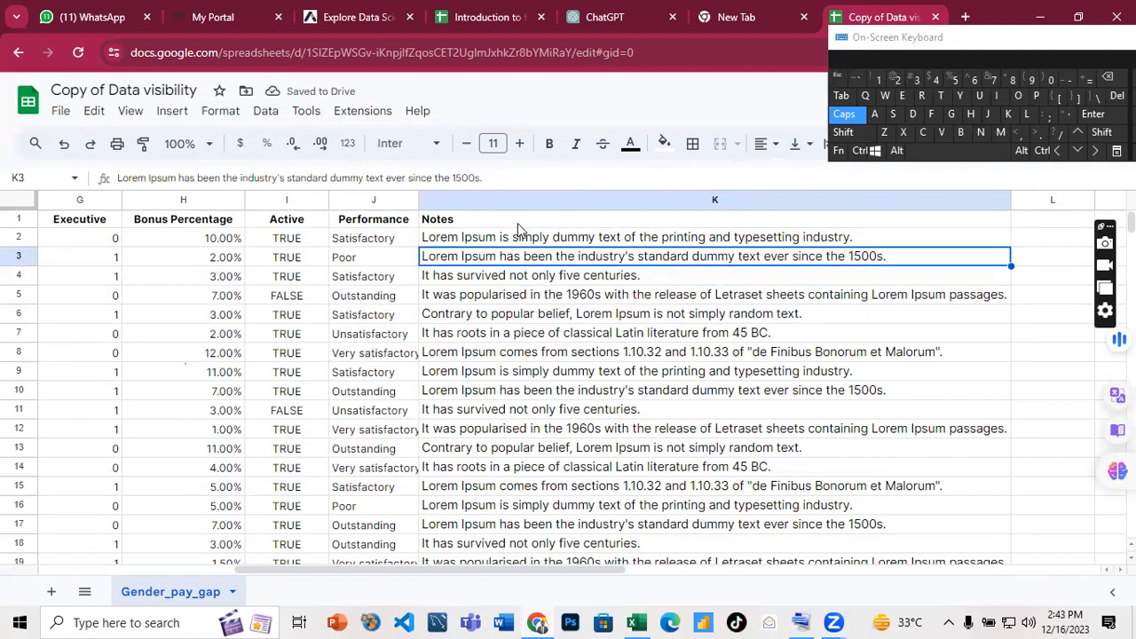
Select the Notes column from its header to the last entry, K1:K20, and apply the Wrap option to the range
click(519, 224)
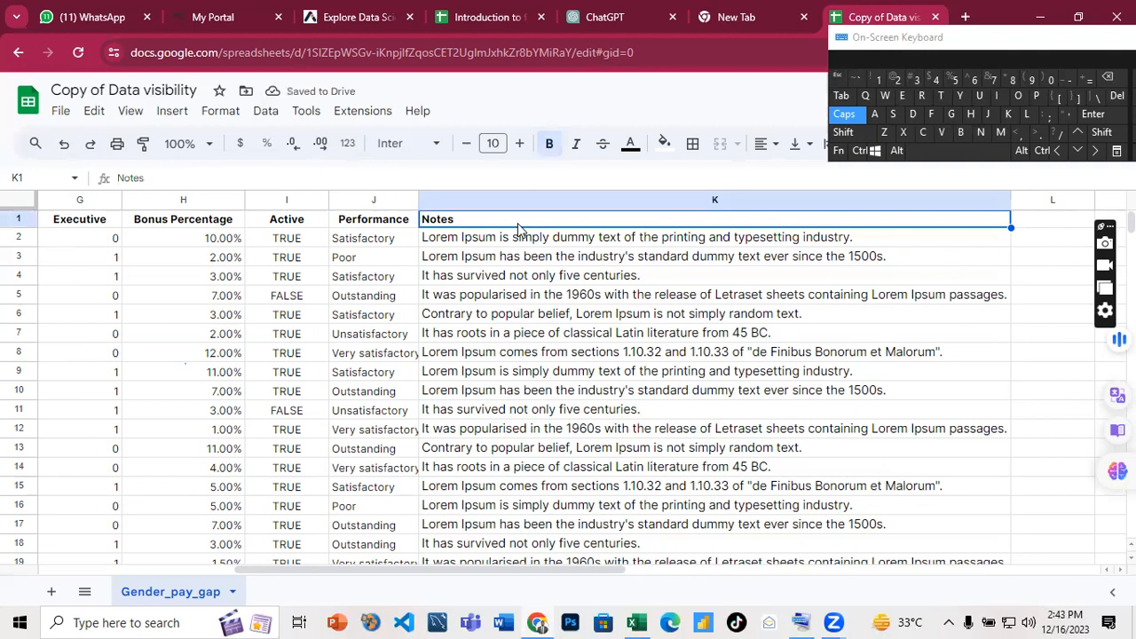
drag(519, 224, 523, 536)
scroll(521, 526, down, 1)
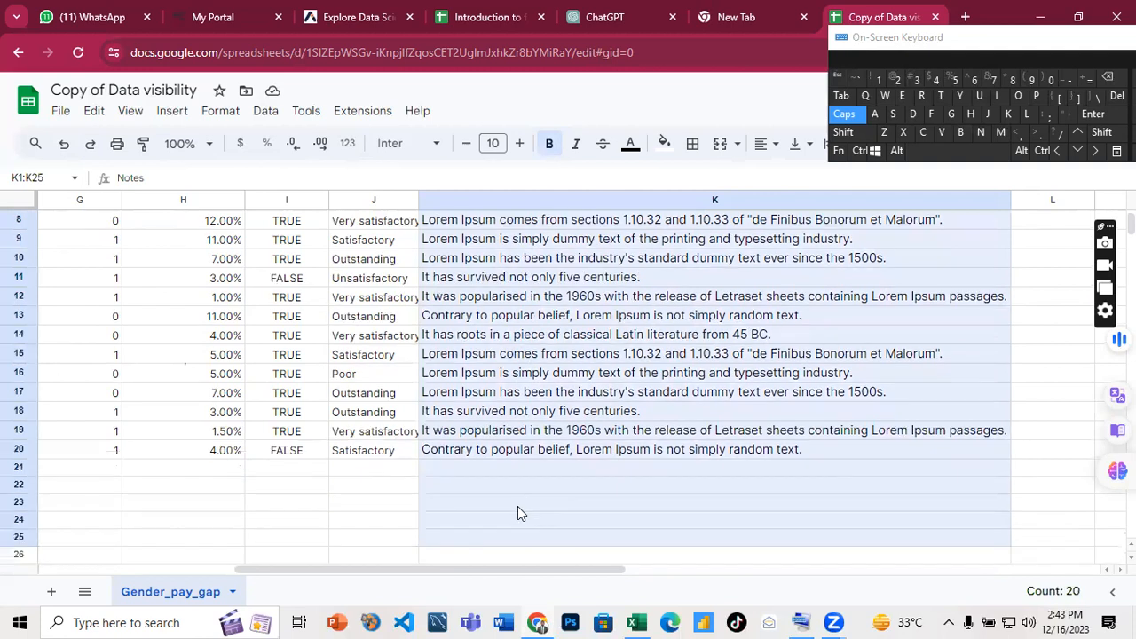
drag(518, 478, 519, 453)
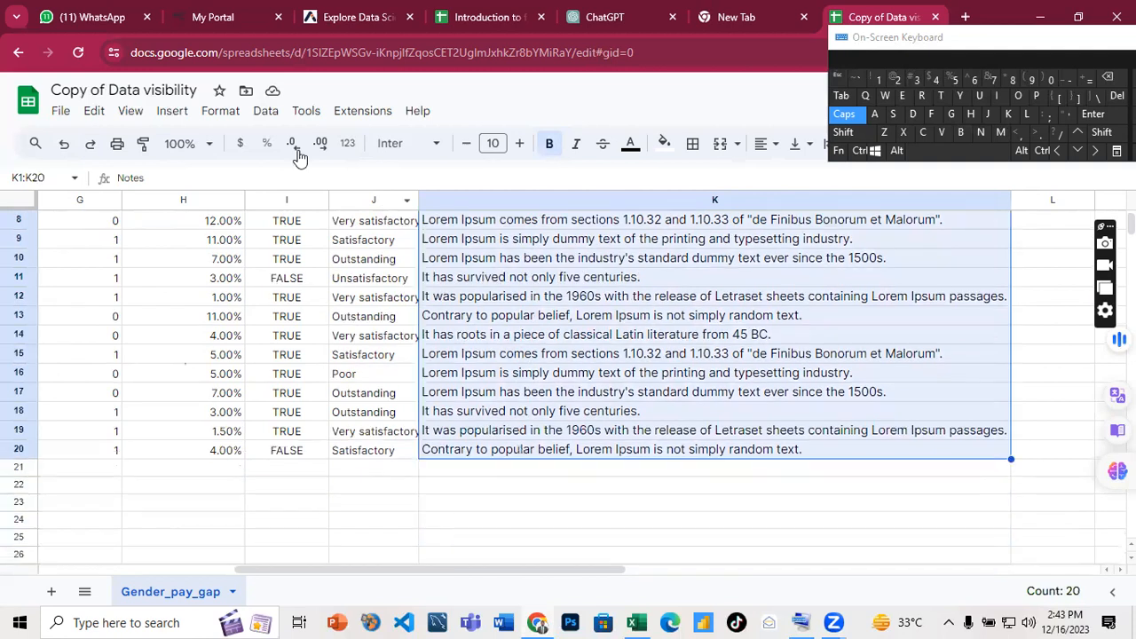
click(220, 111)
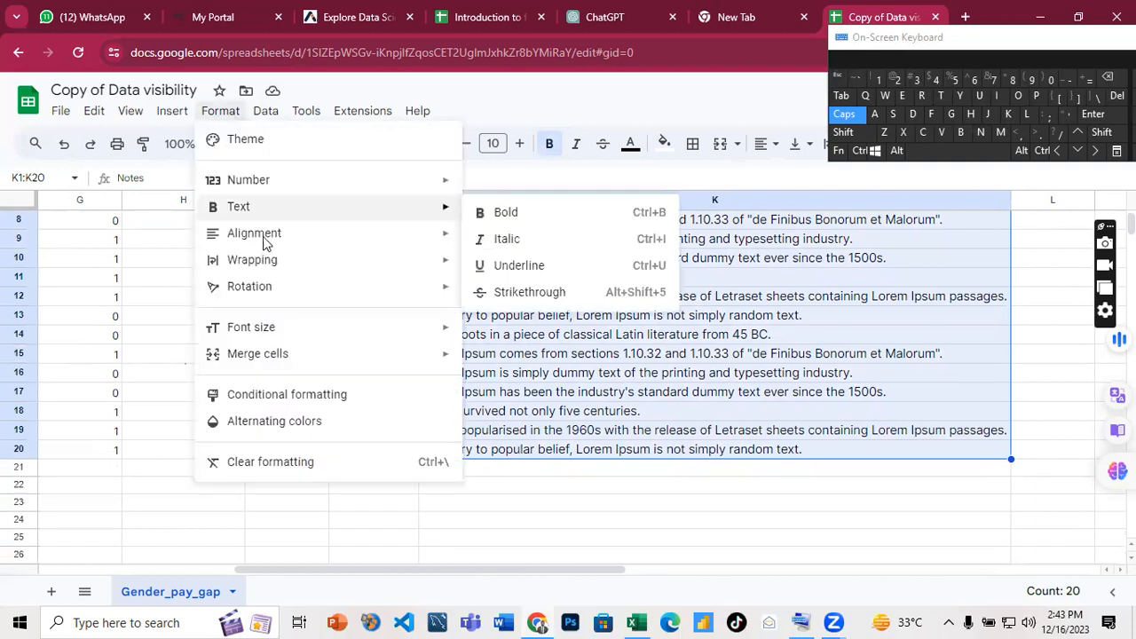
mouse_move(329, 259)
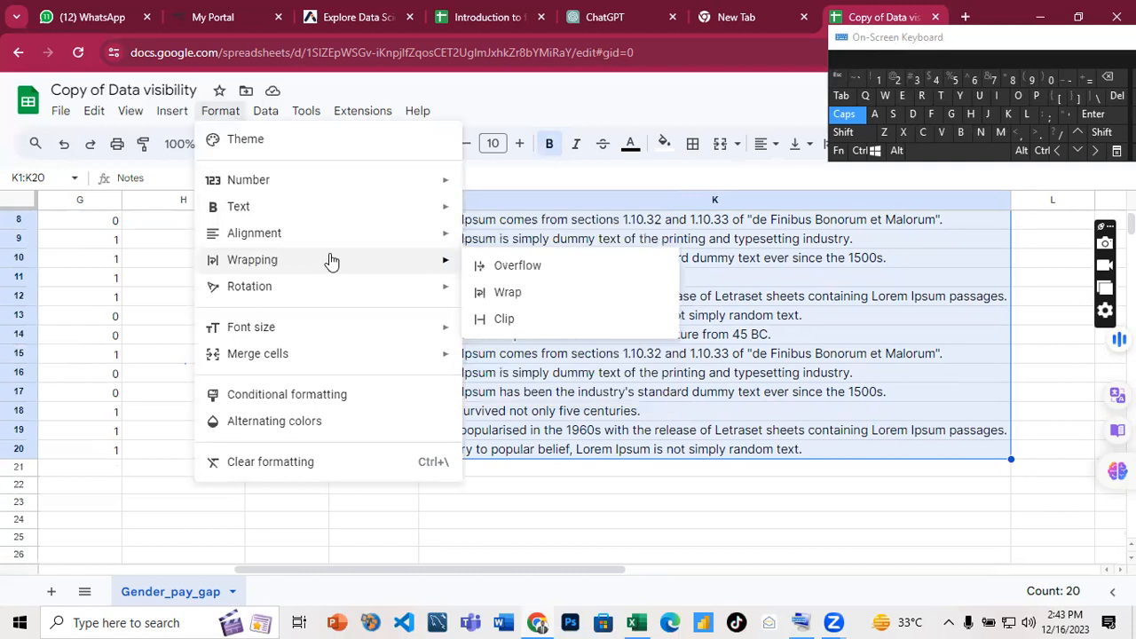
click(538, 299)
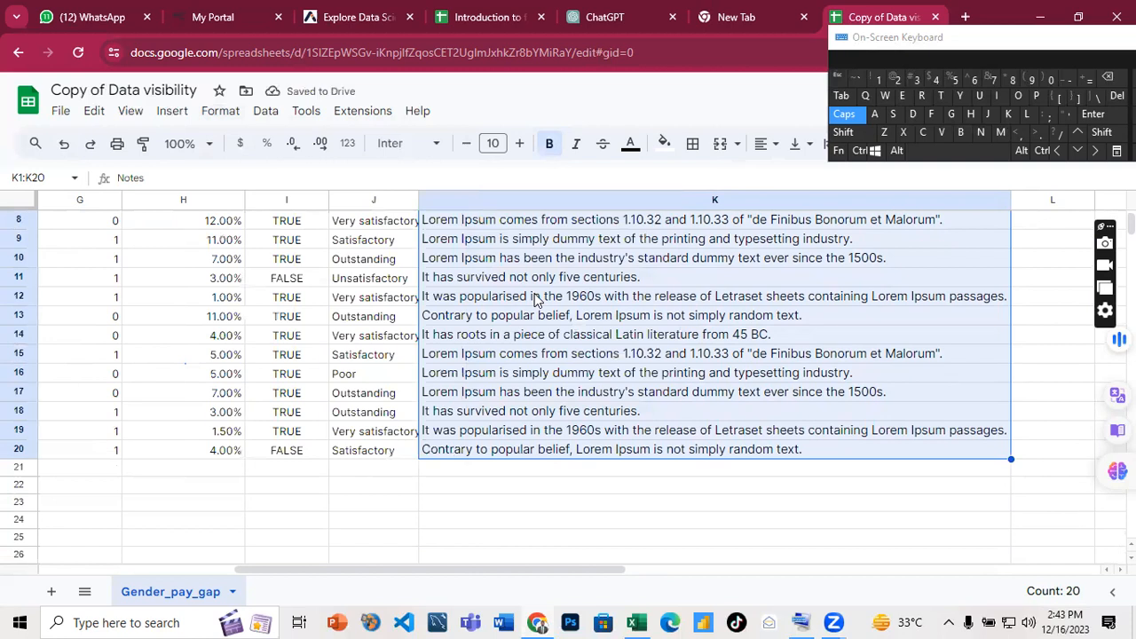
scroll(535, 300, up, 3)
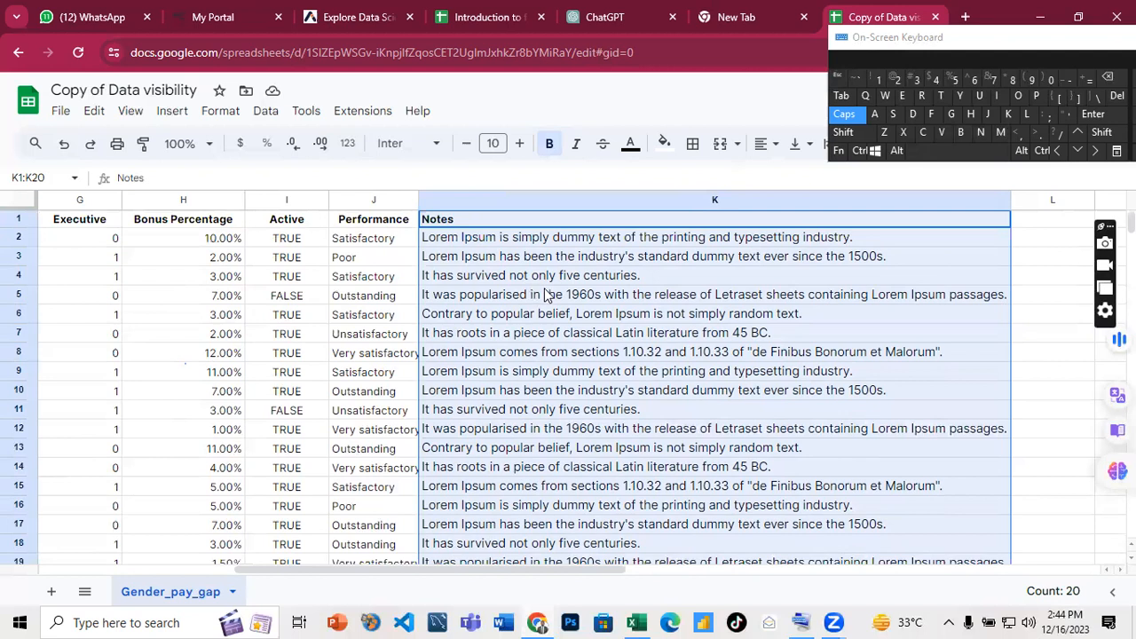
Narrow the Notes column slightly so that its longest entries break onto a second line
click(547, 294)
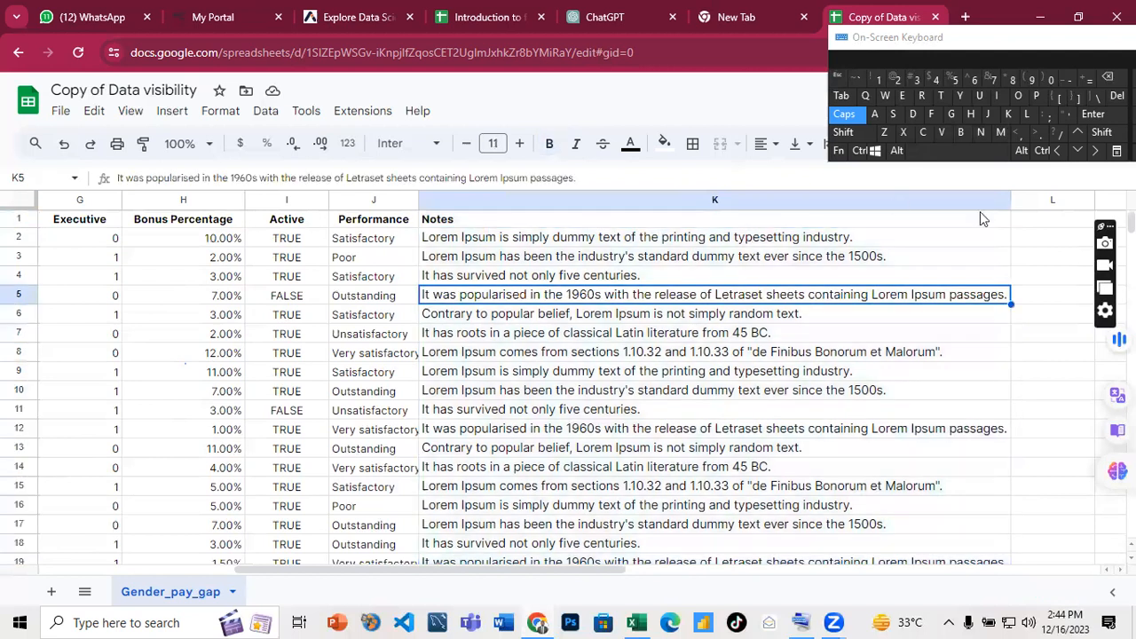
key(Up)
key(Up)
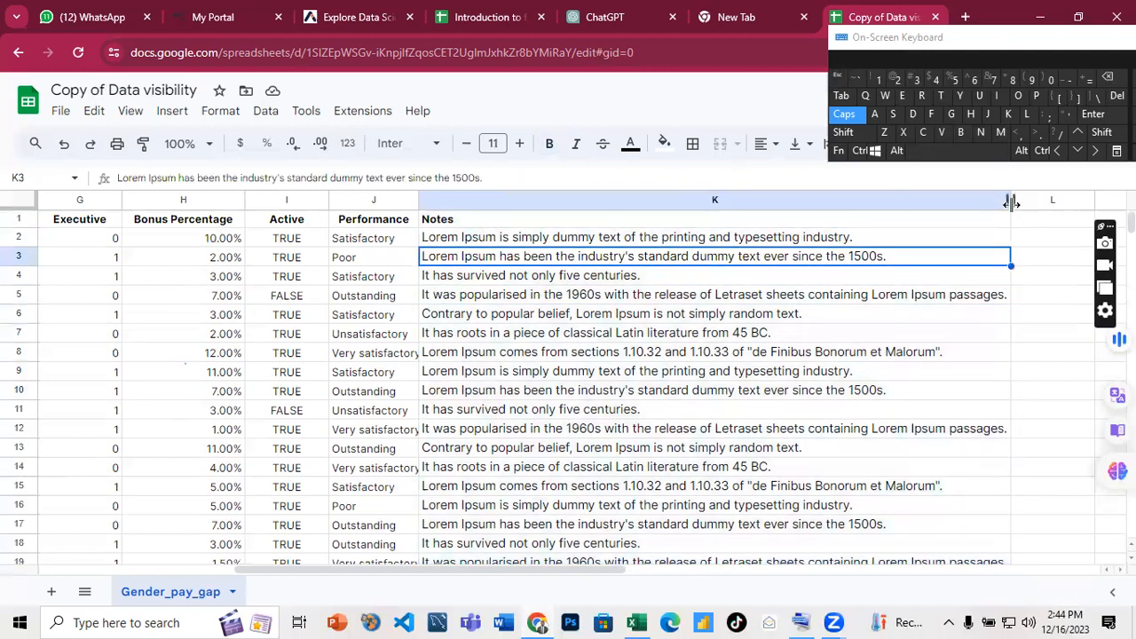
drag(1010, 203, 958, 202)
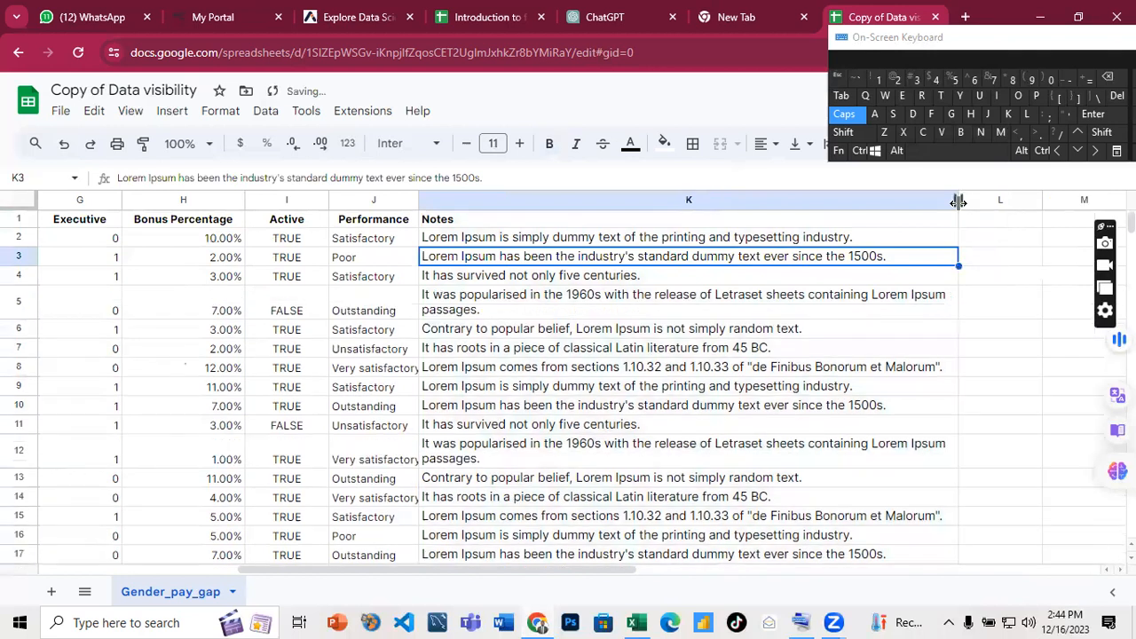
Reselect K1:K20 in the narrowed Notes column and apply the text wrapping to it once more
click(818, 222)
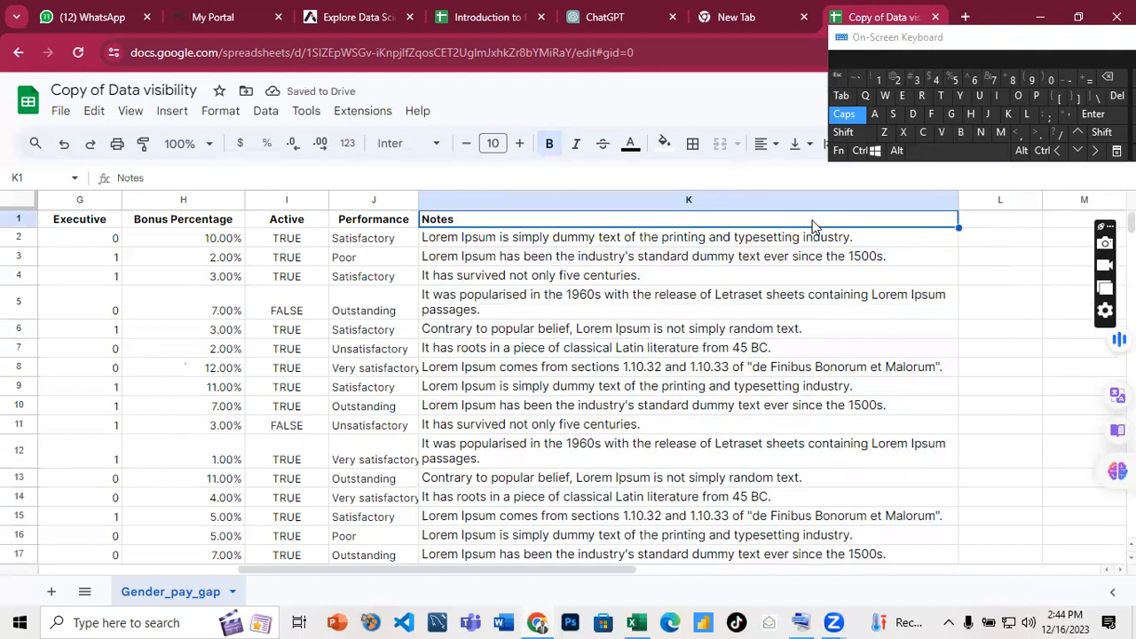
key(ctrl+shift+Down)
click(736, 144)
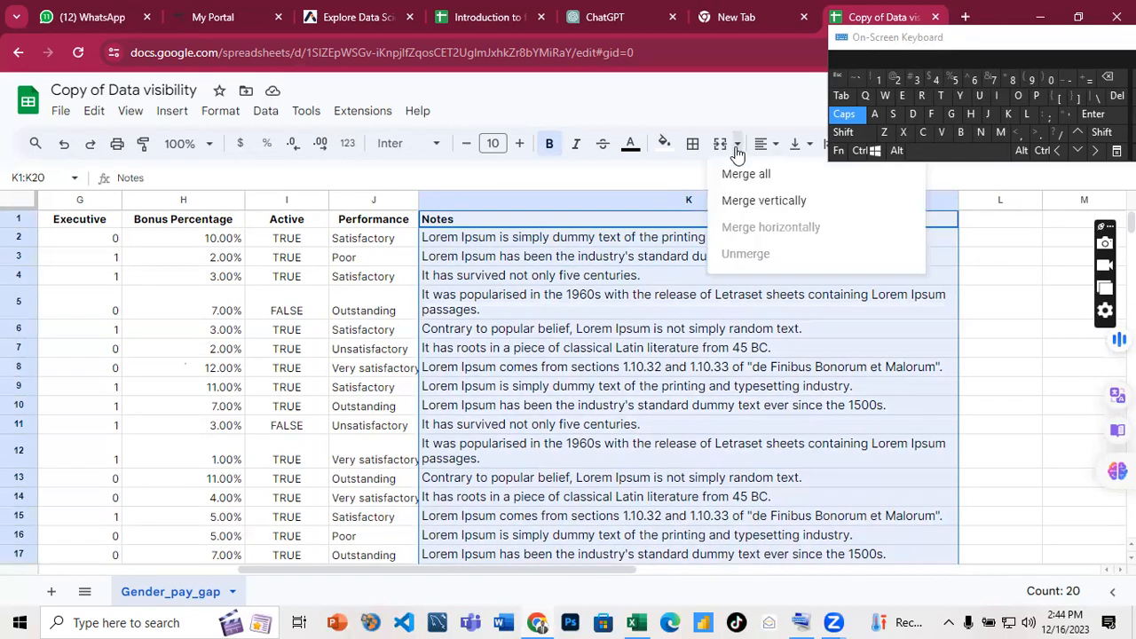
click(808, 153)
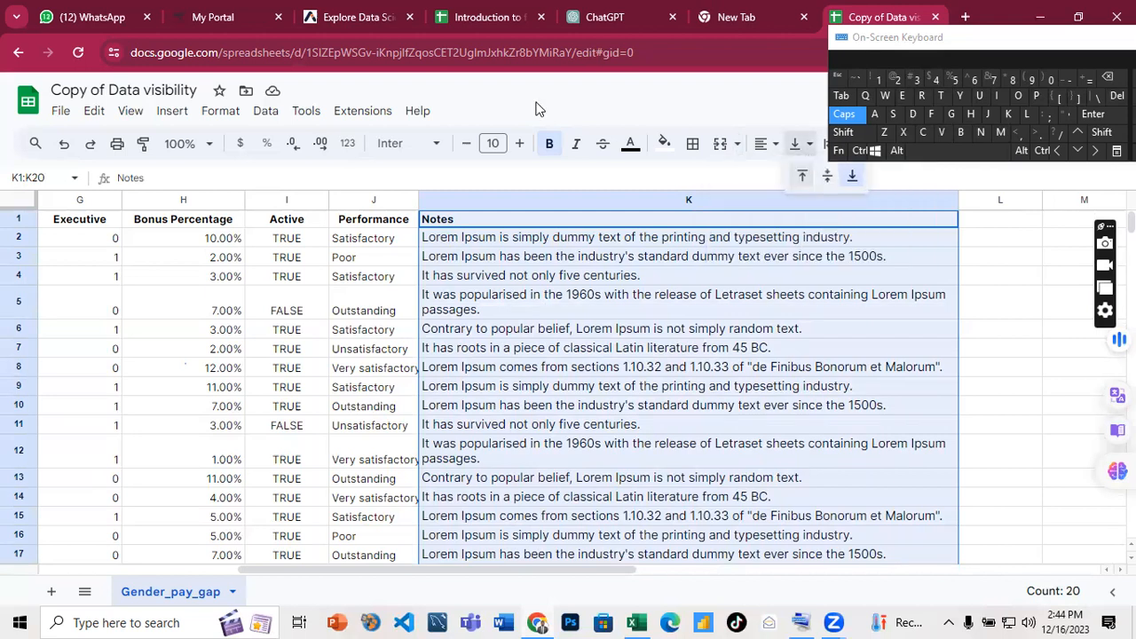
click(248, 167)
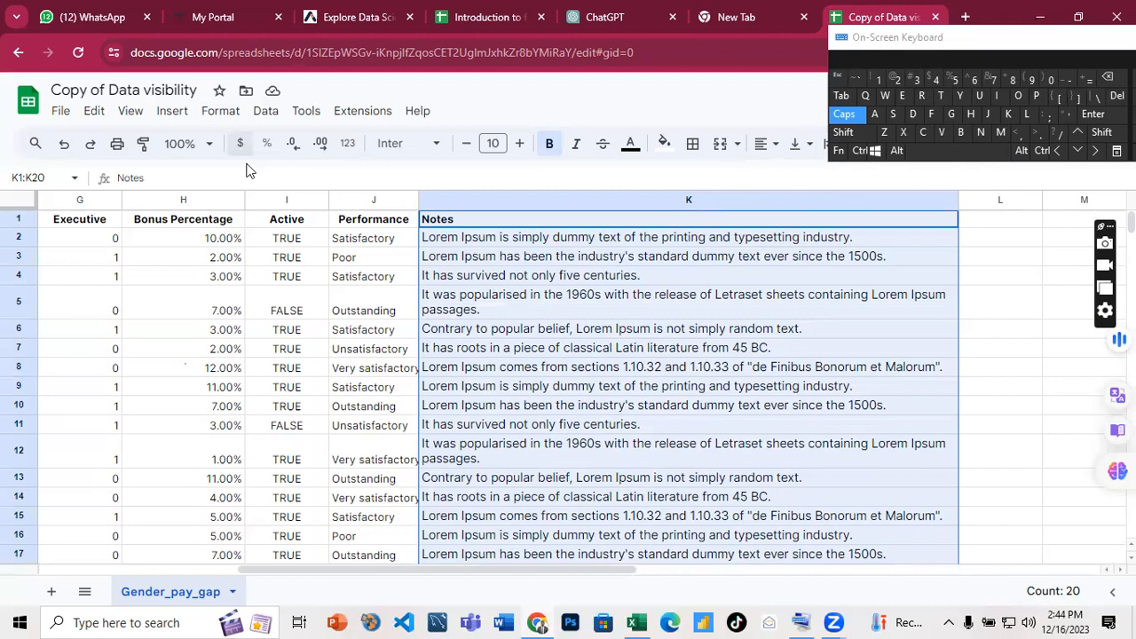
click(224, 111)
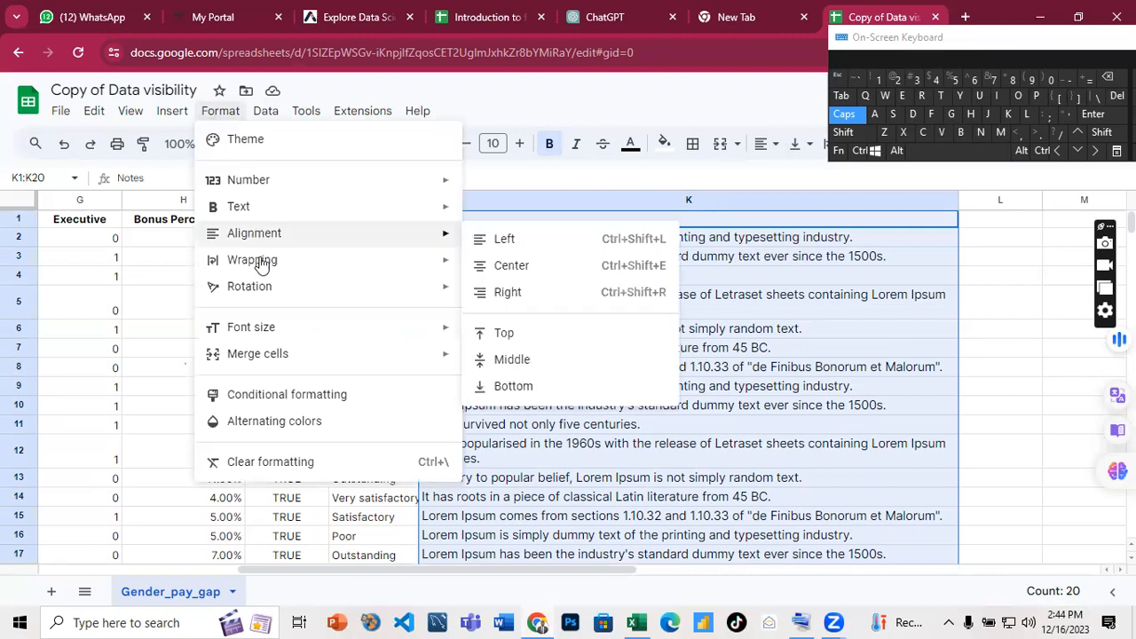
mouse_move(277, 261)
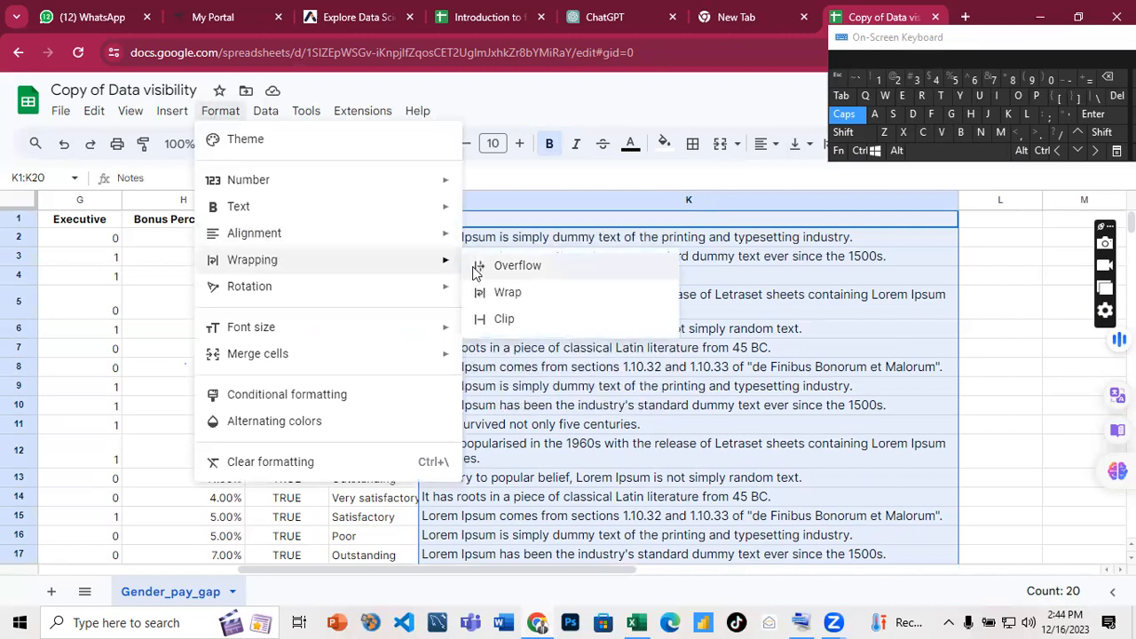
click(475, 266)
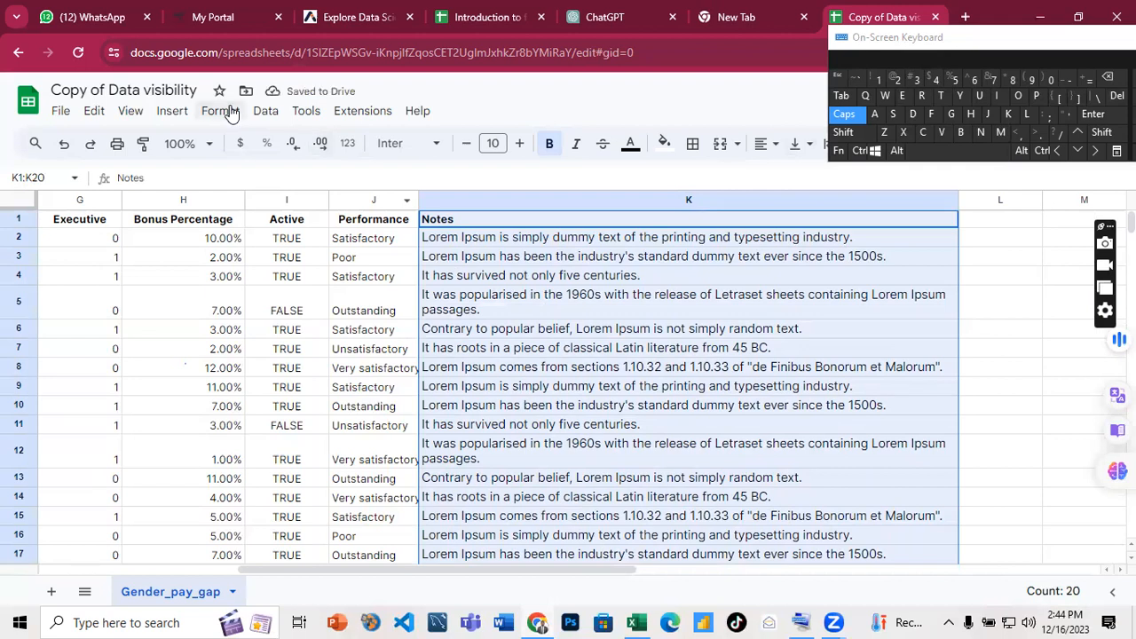
Go through the Overflow, Wrap and Clip options for the selected Notes column and choose Wrap
key(alt+o)
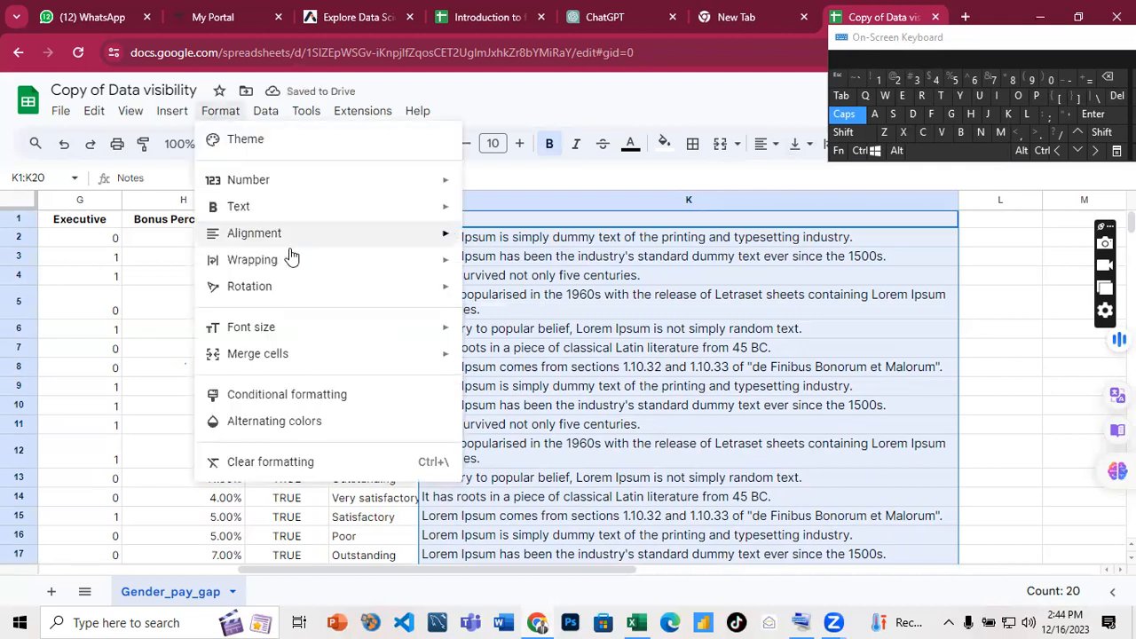
mouse_move(345, 261)
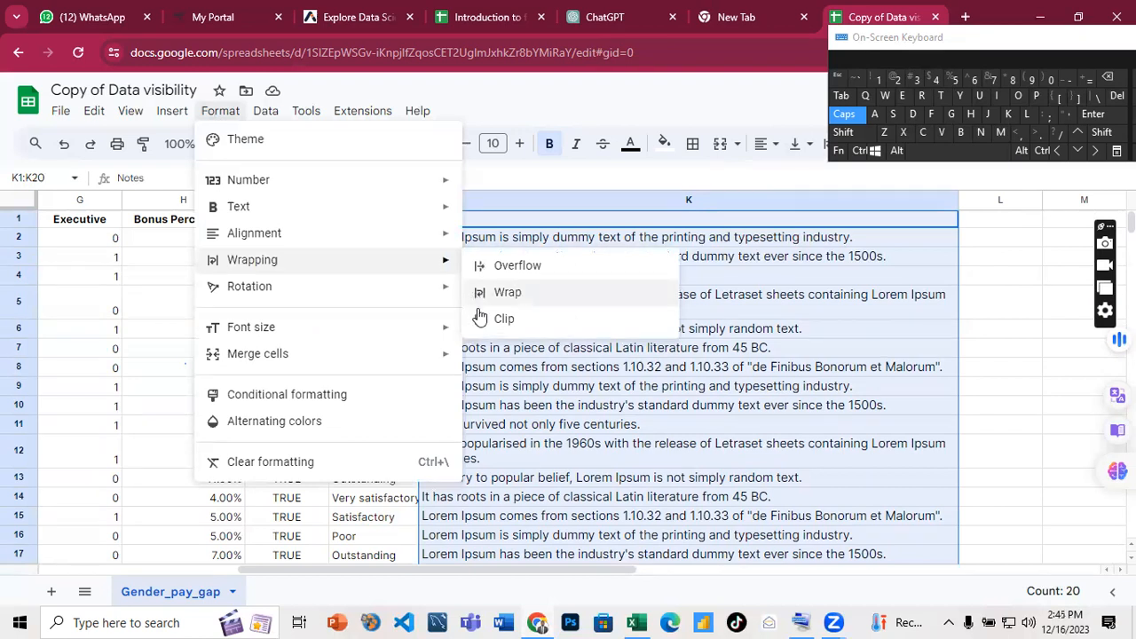
click(479, 317)
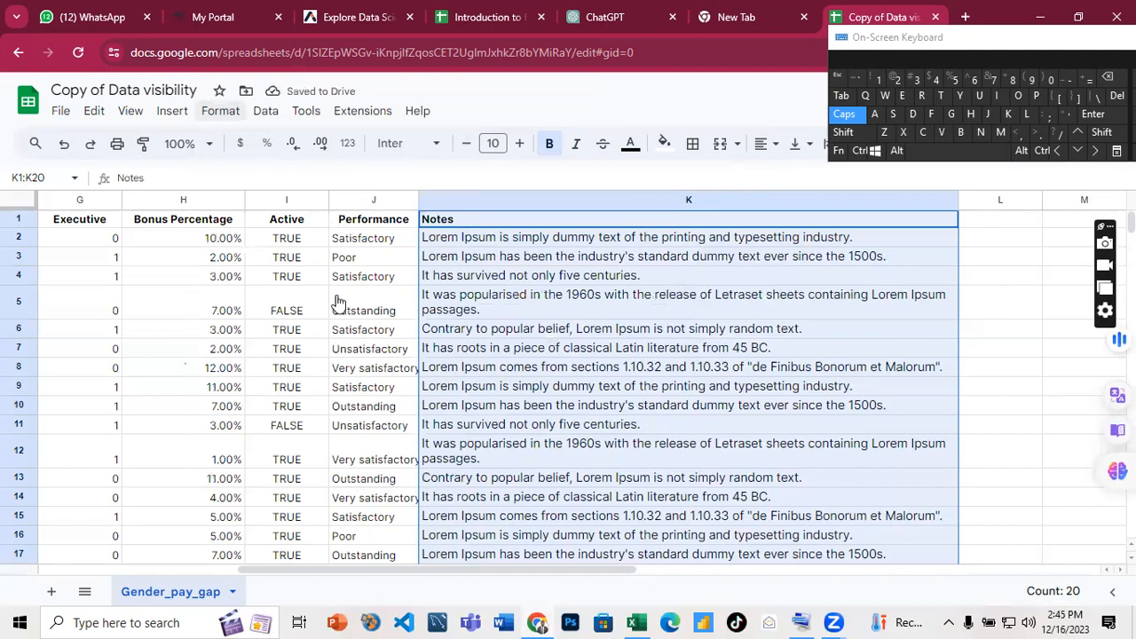
key(alt+o)
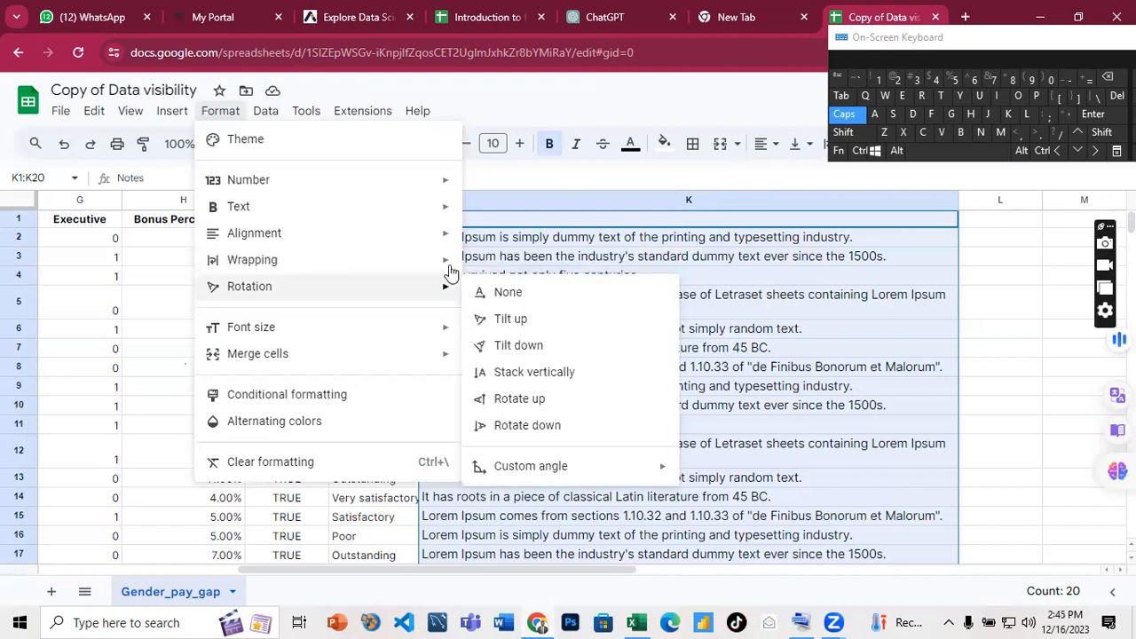
mouse_move(483, 294)
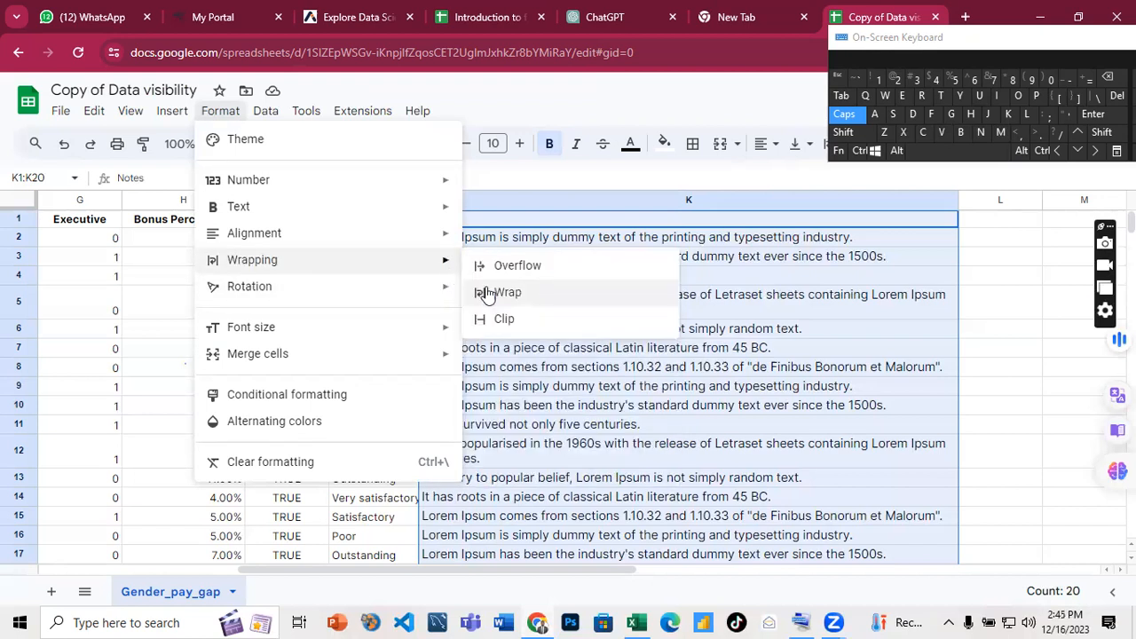
click(486, 296)
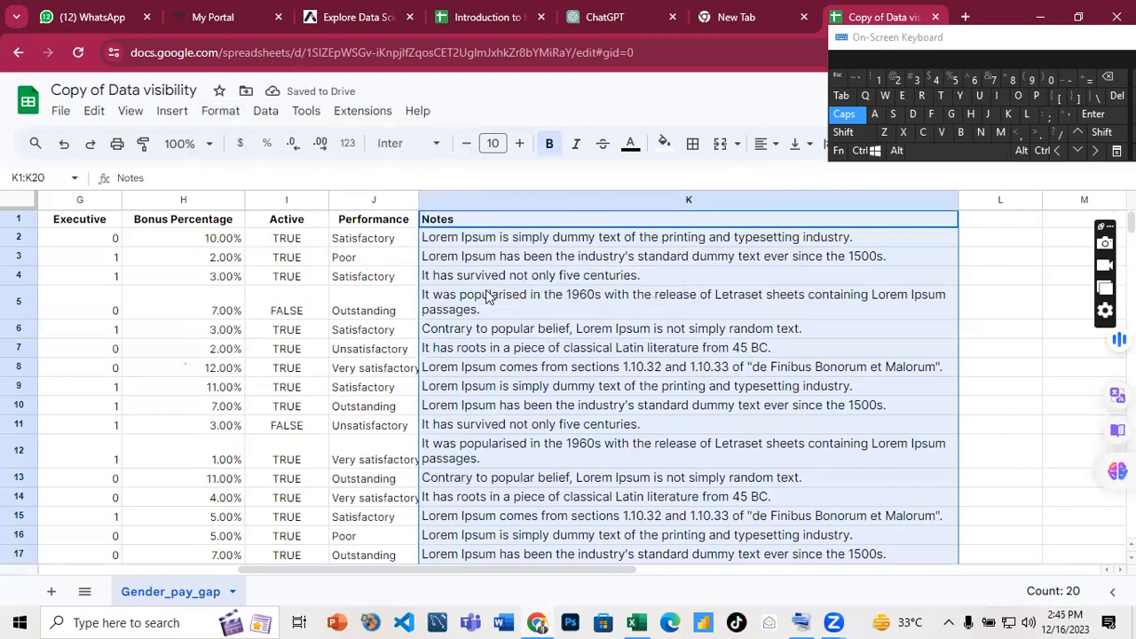
Extend the selection to the whole table, A1:K20, and open its text wrapping options
key(ctrl+shift+Left)
click(220, 111)
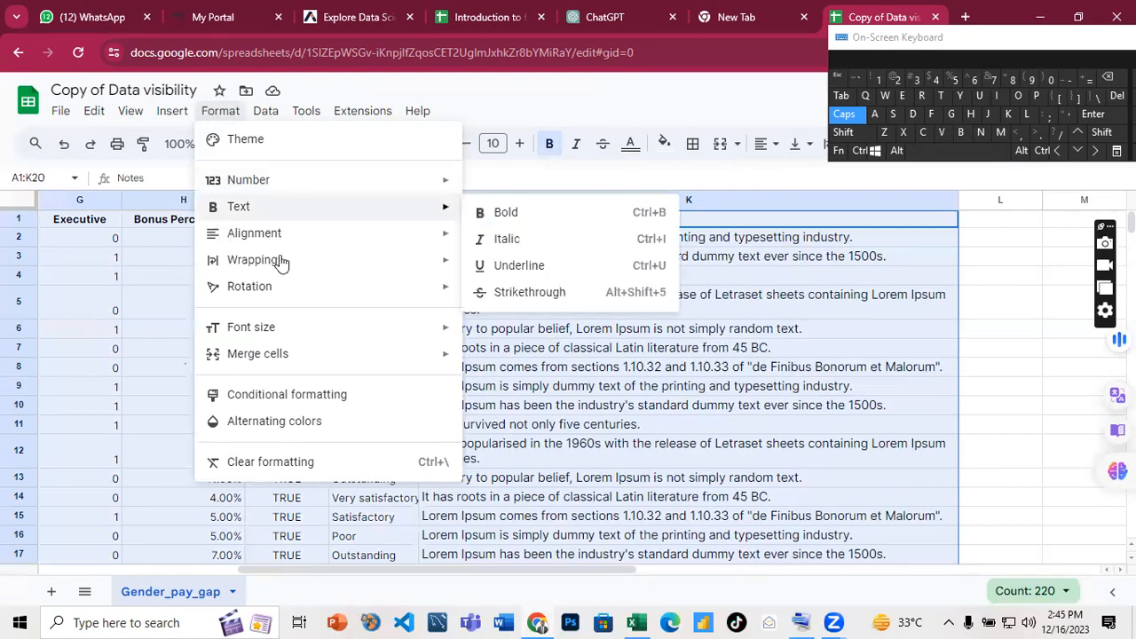
mouse_move(280, 259)
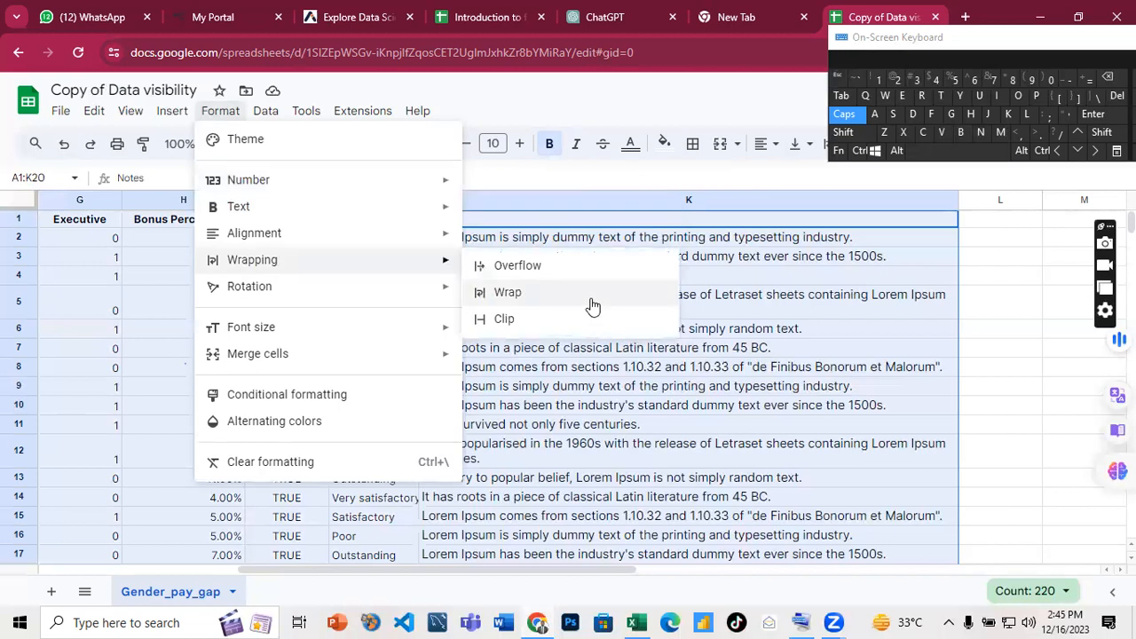